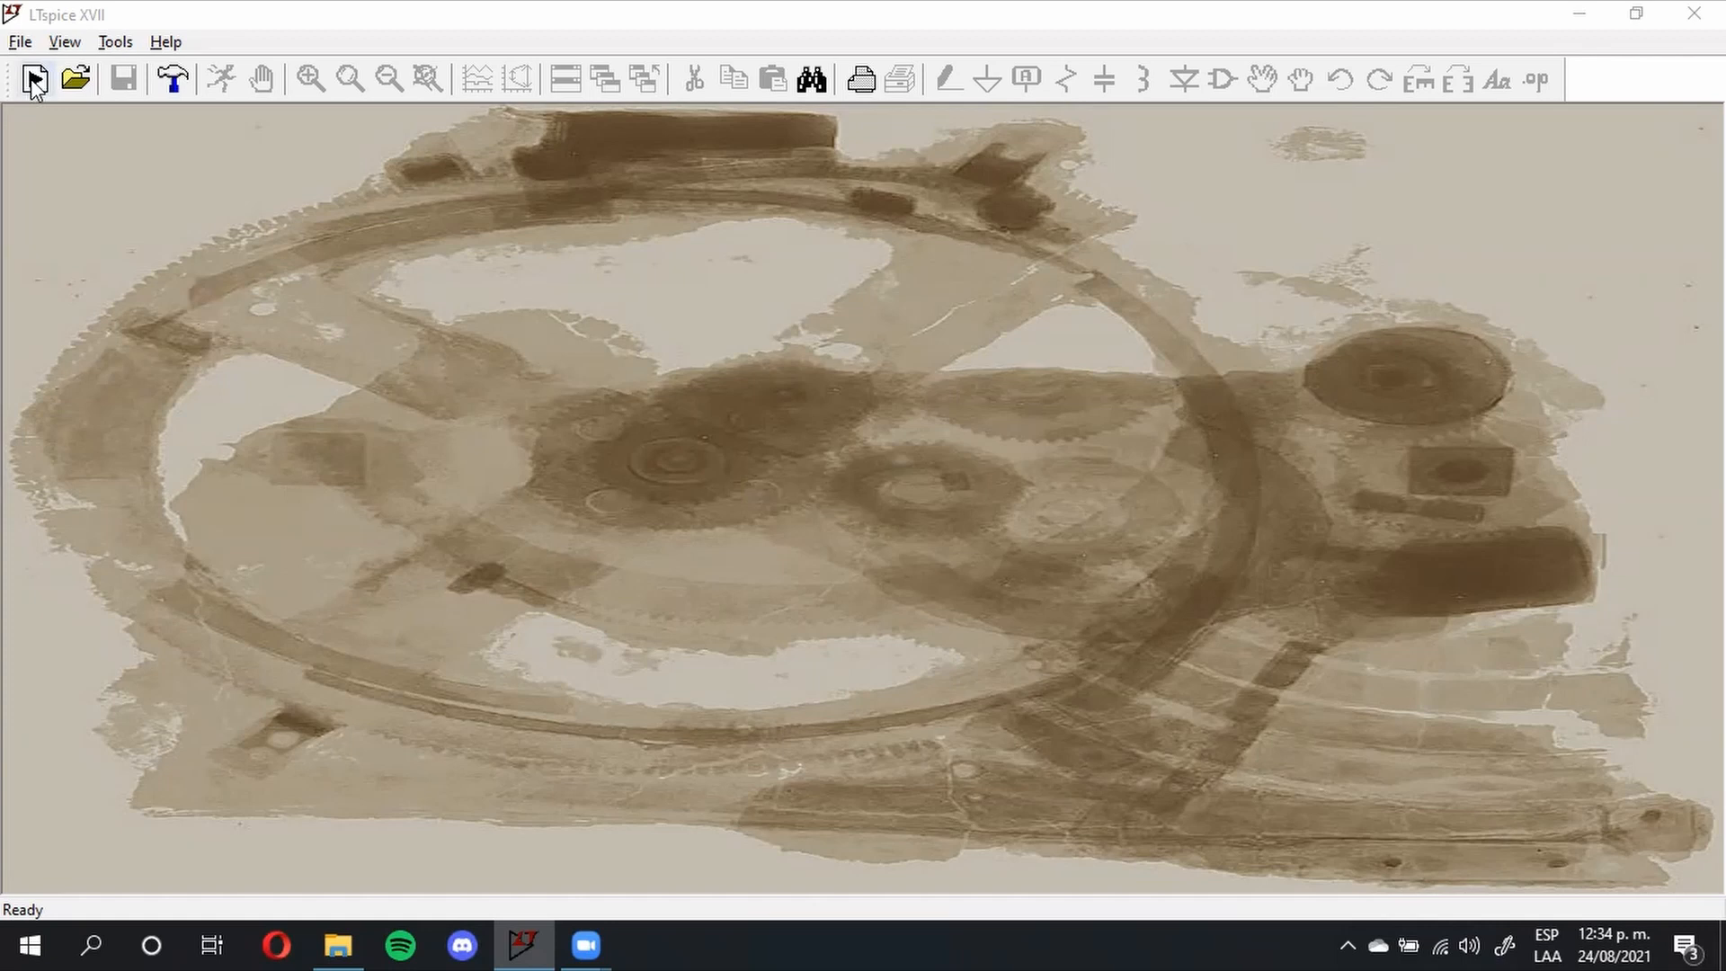
Step: Create a new schematic and place one voltage source in it
click(34, 81)
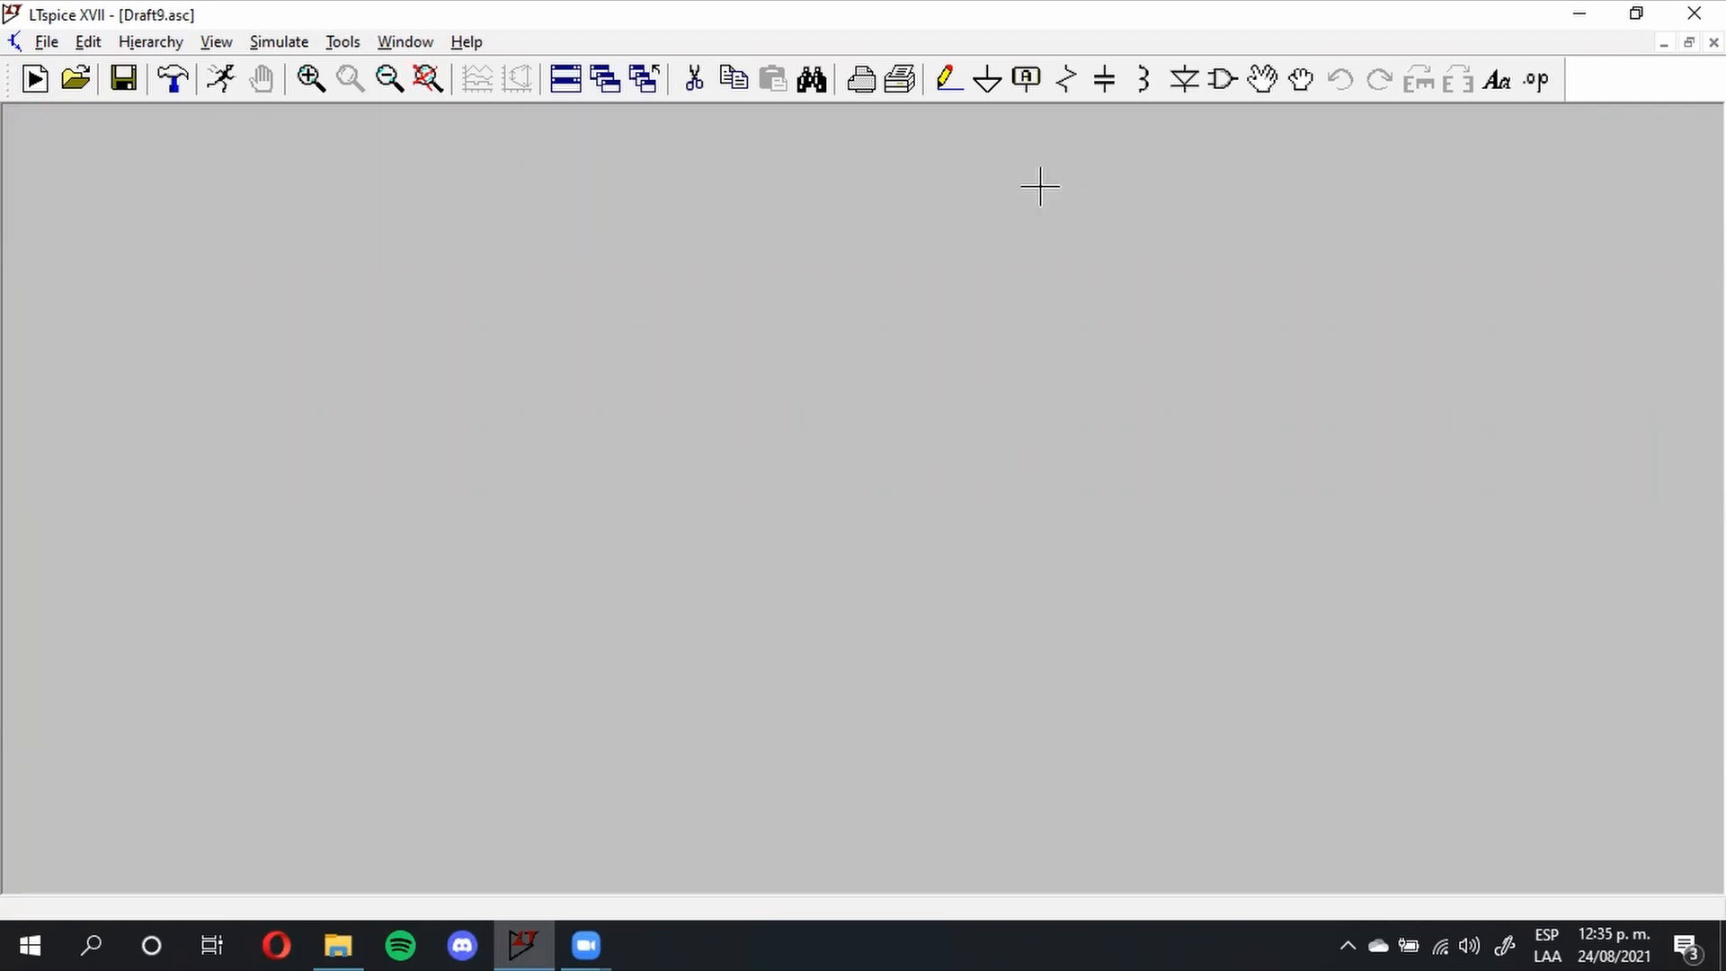
click(1220, 83)
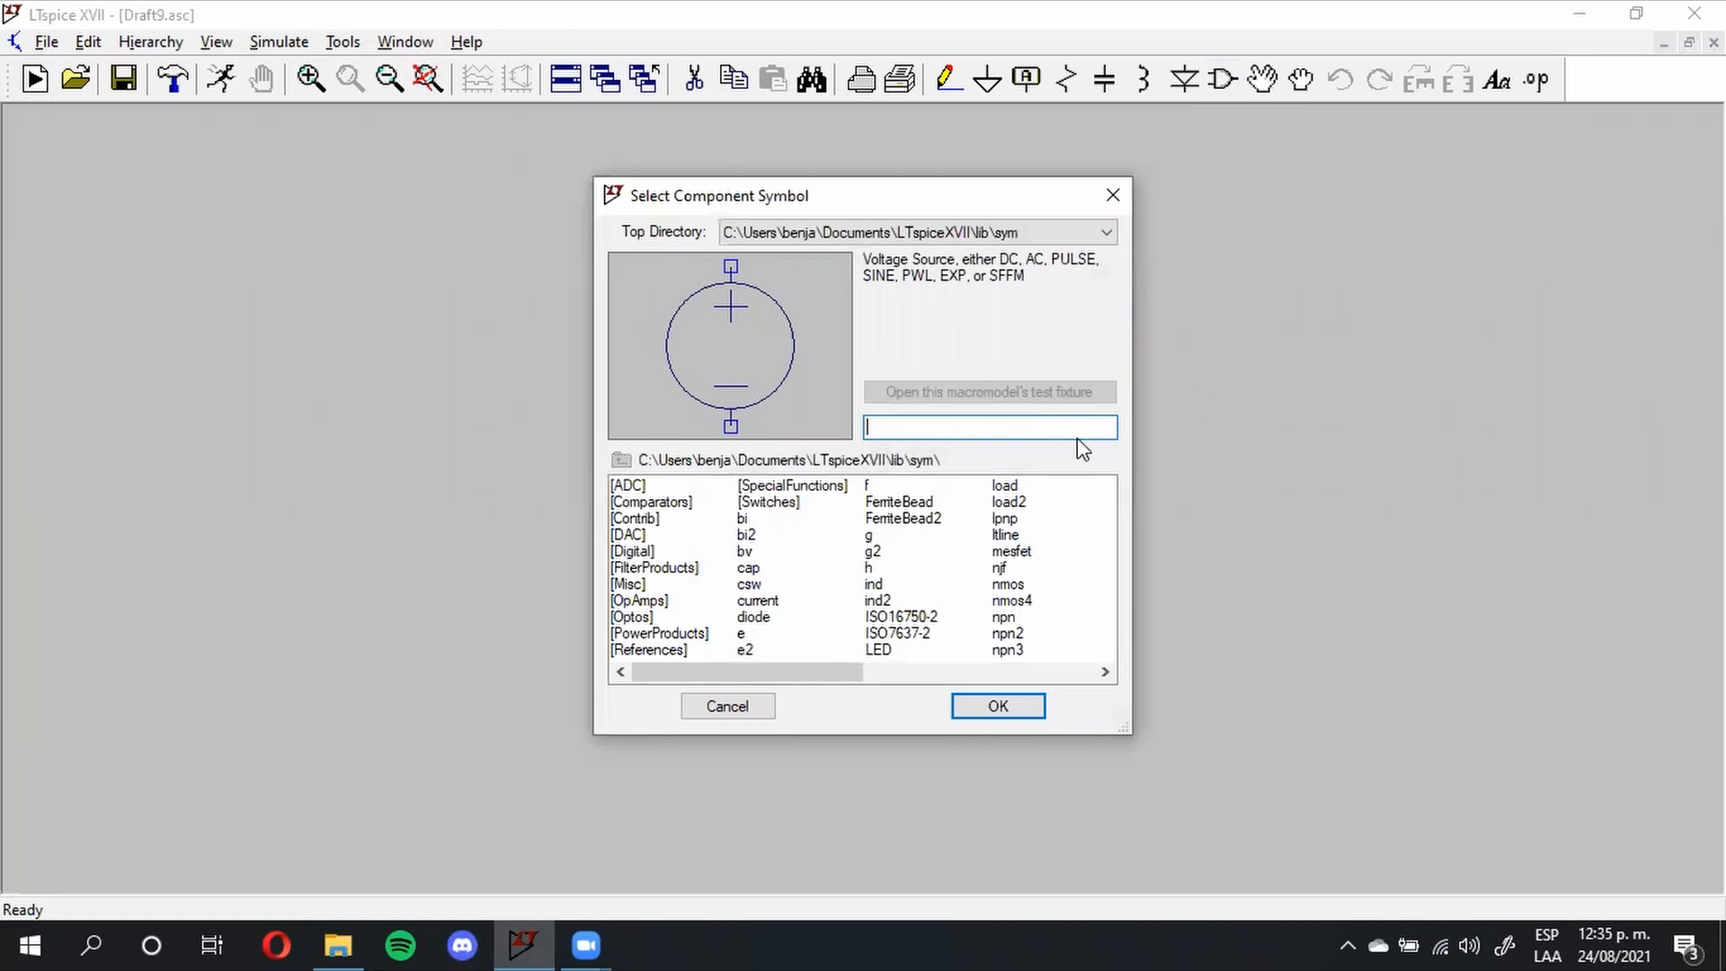
text(voltag)
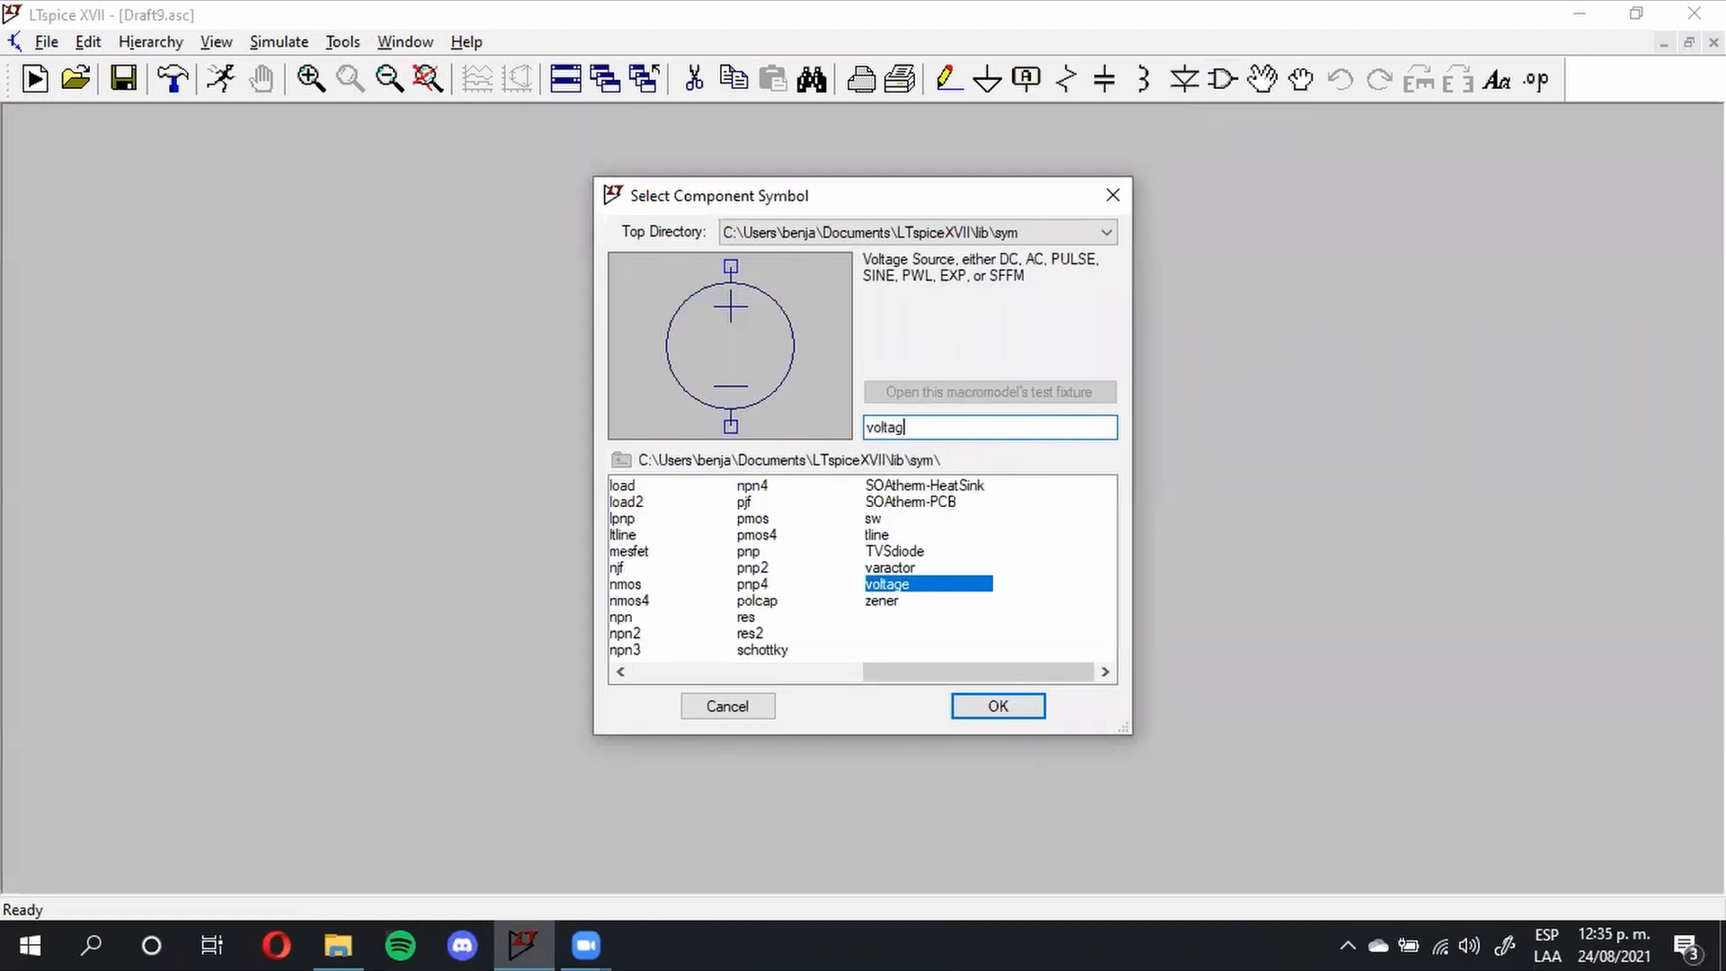
click(998, 706)
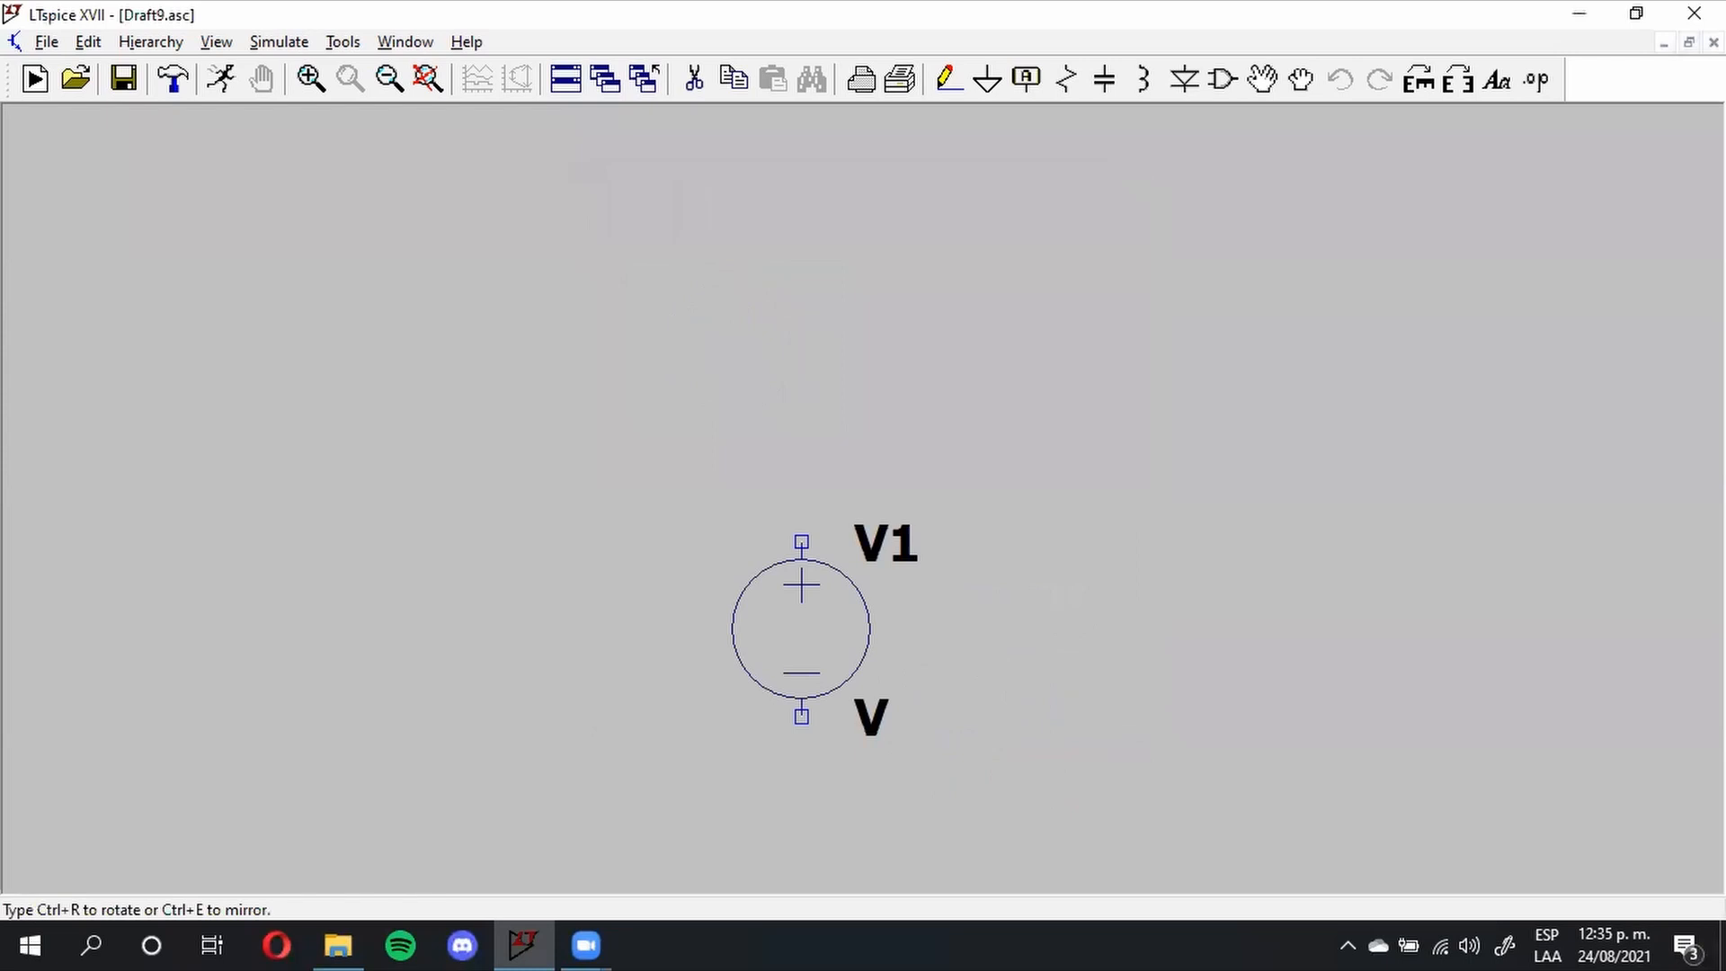
click(557, 401)
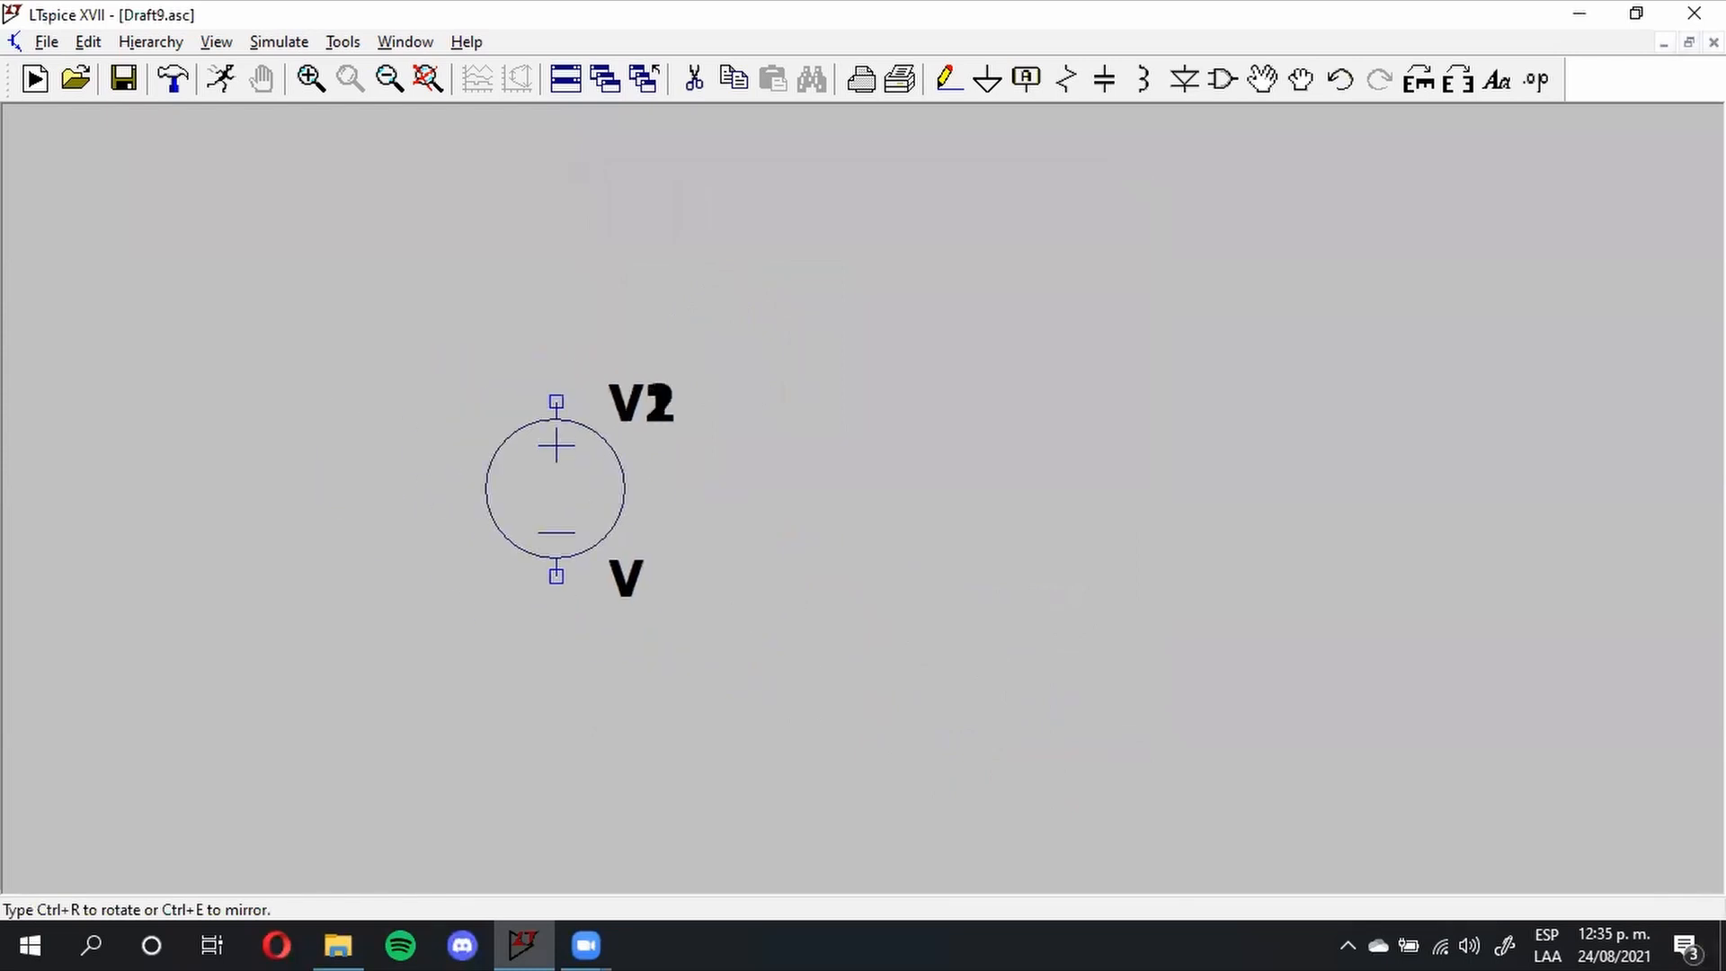
key(Escape)
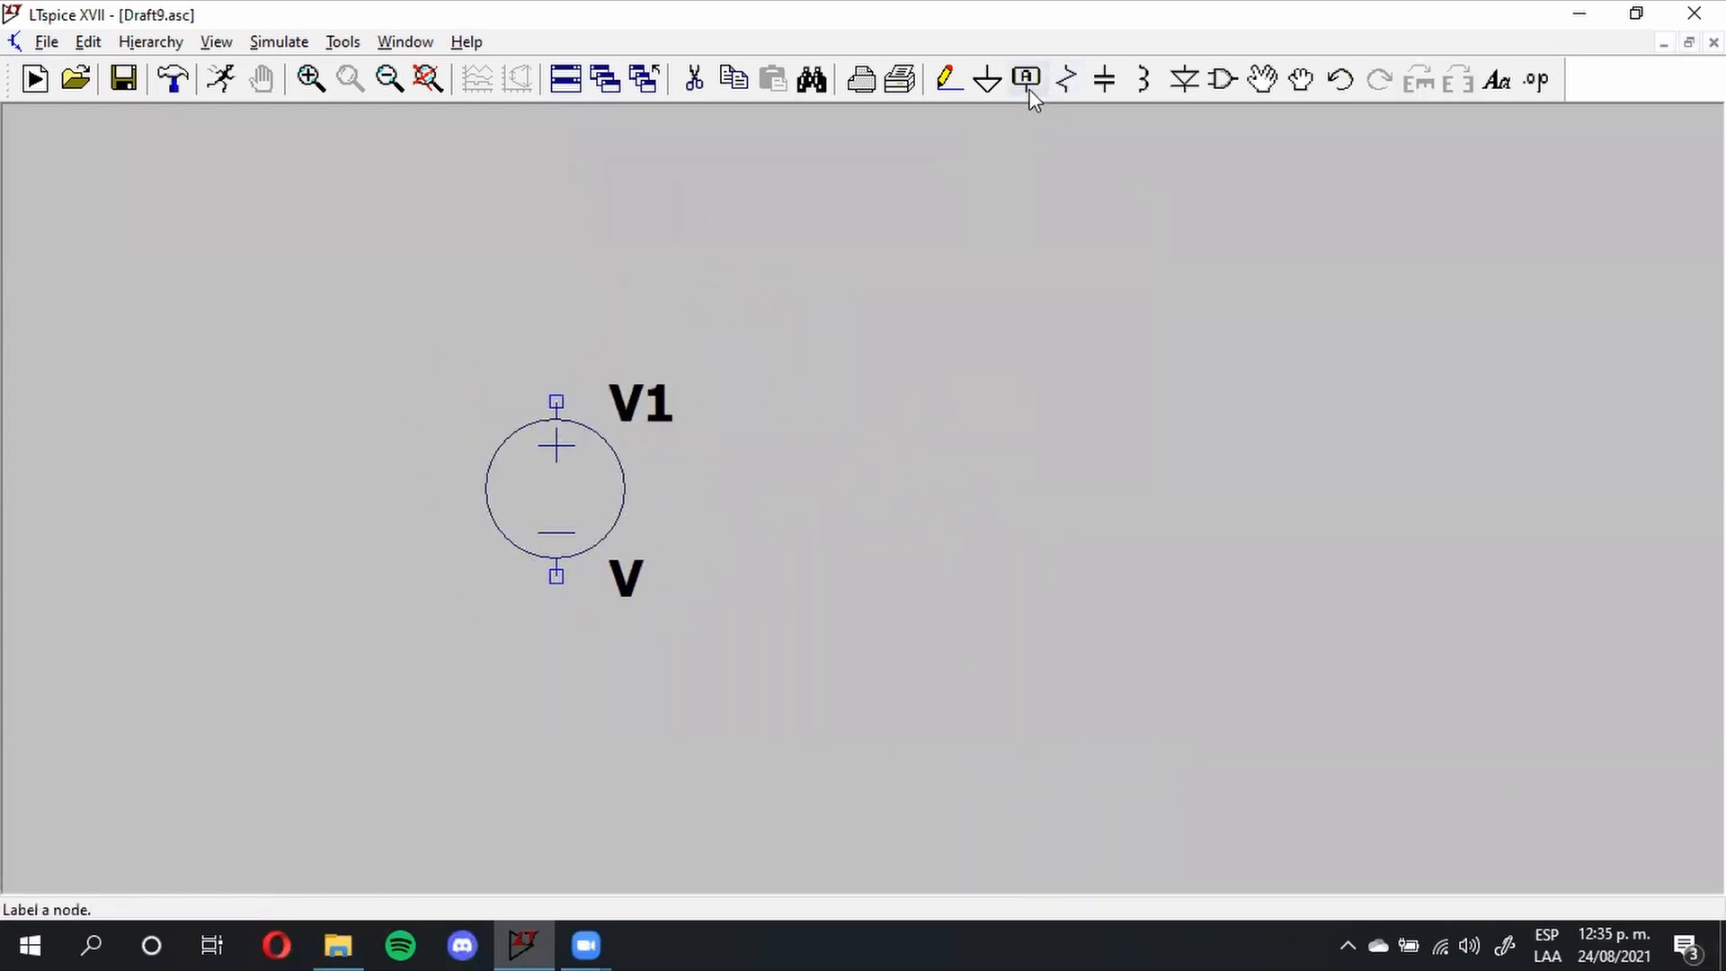
Step: Place a horizontal resistor above and beyond the voltage source, and a vertical capacitor below the resistor's far end
click(1082, 83)
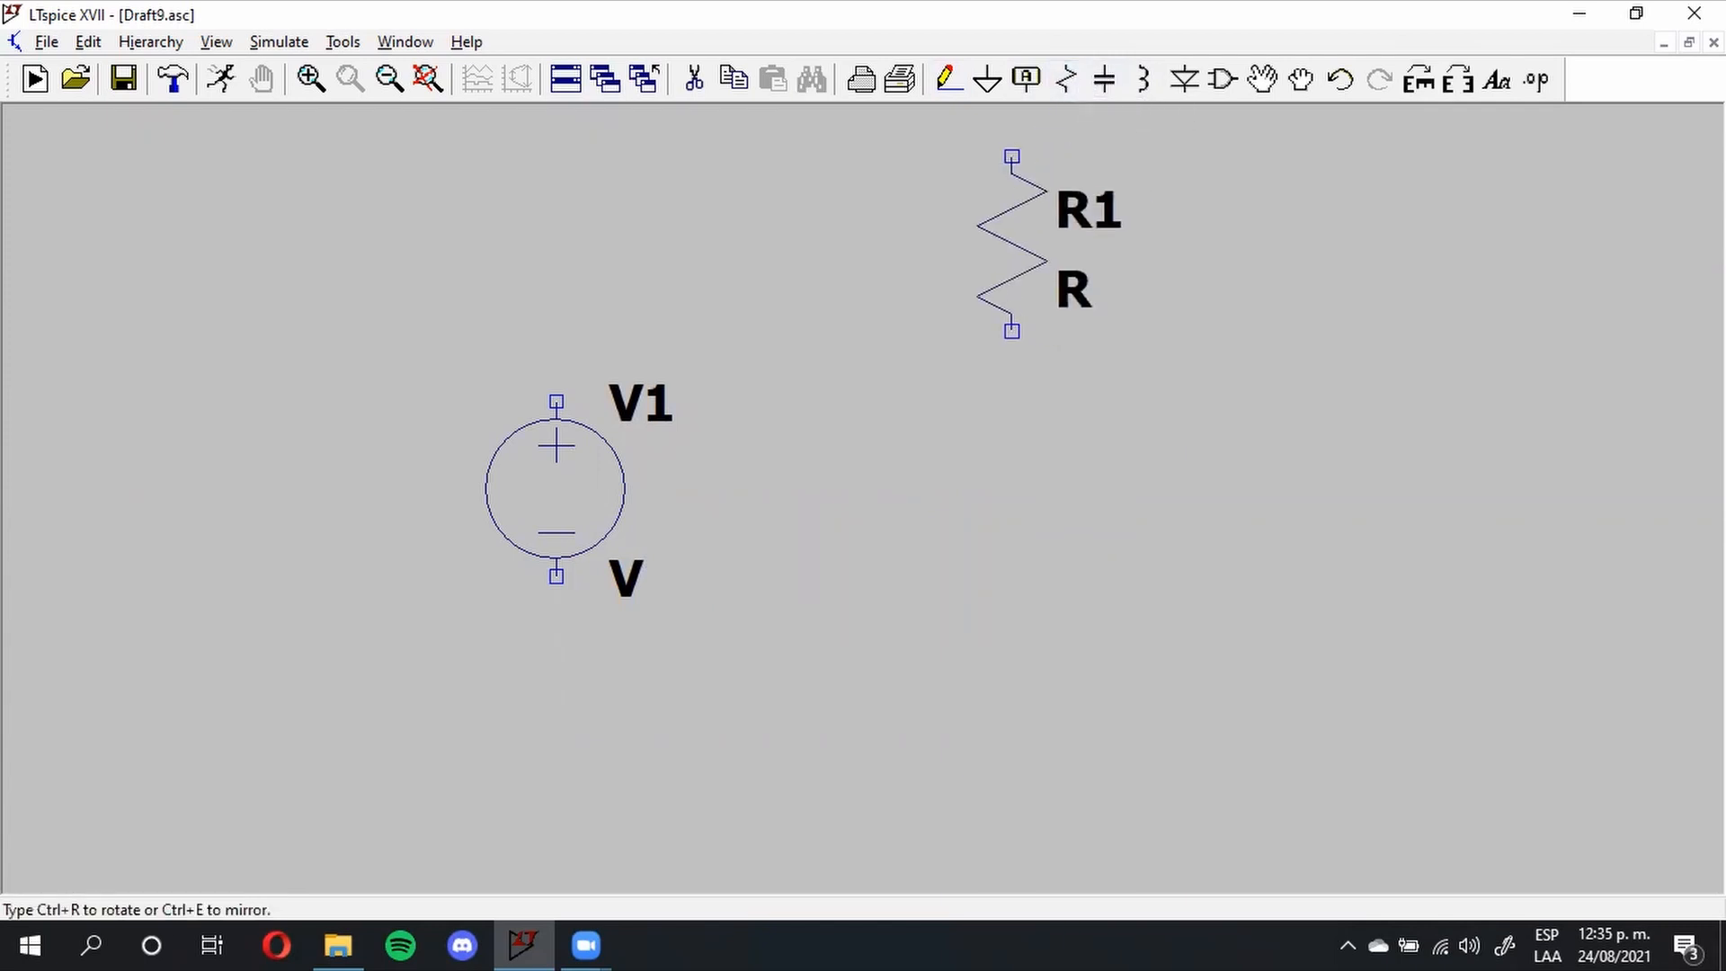
key(ctrl+r)
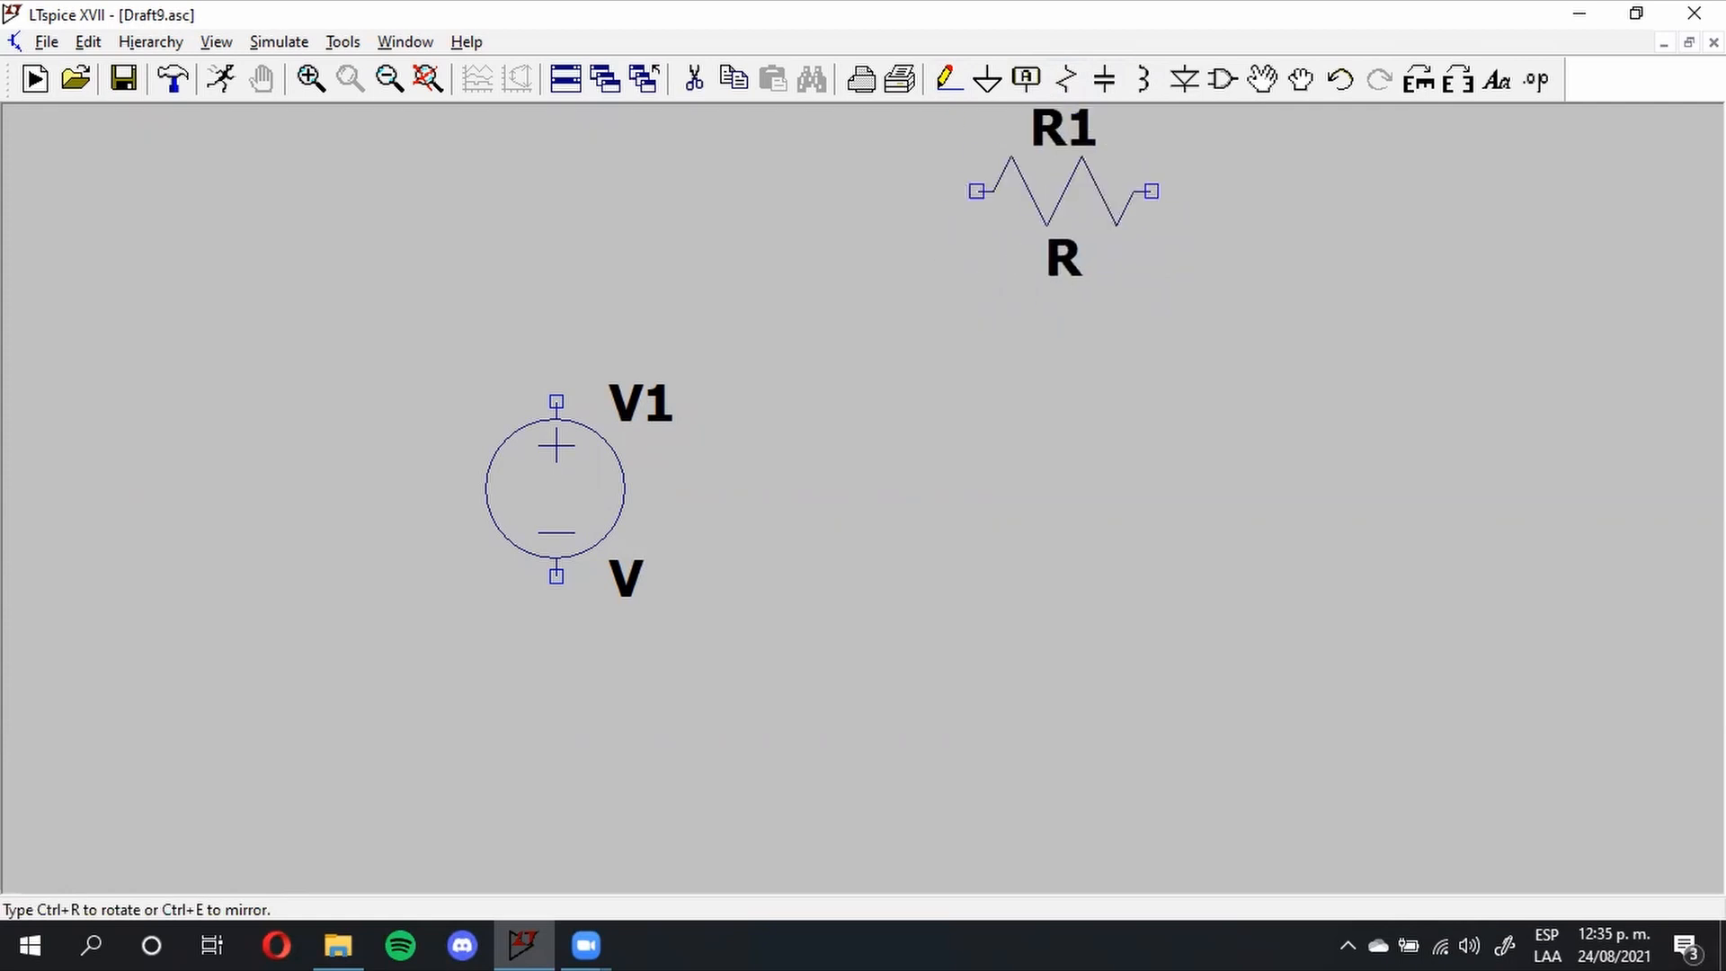
click(1082, 262)
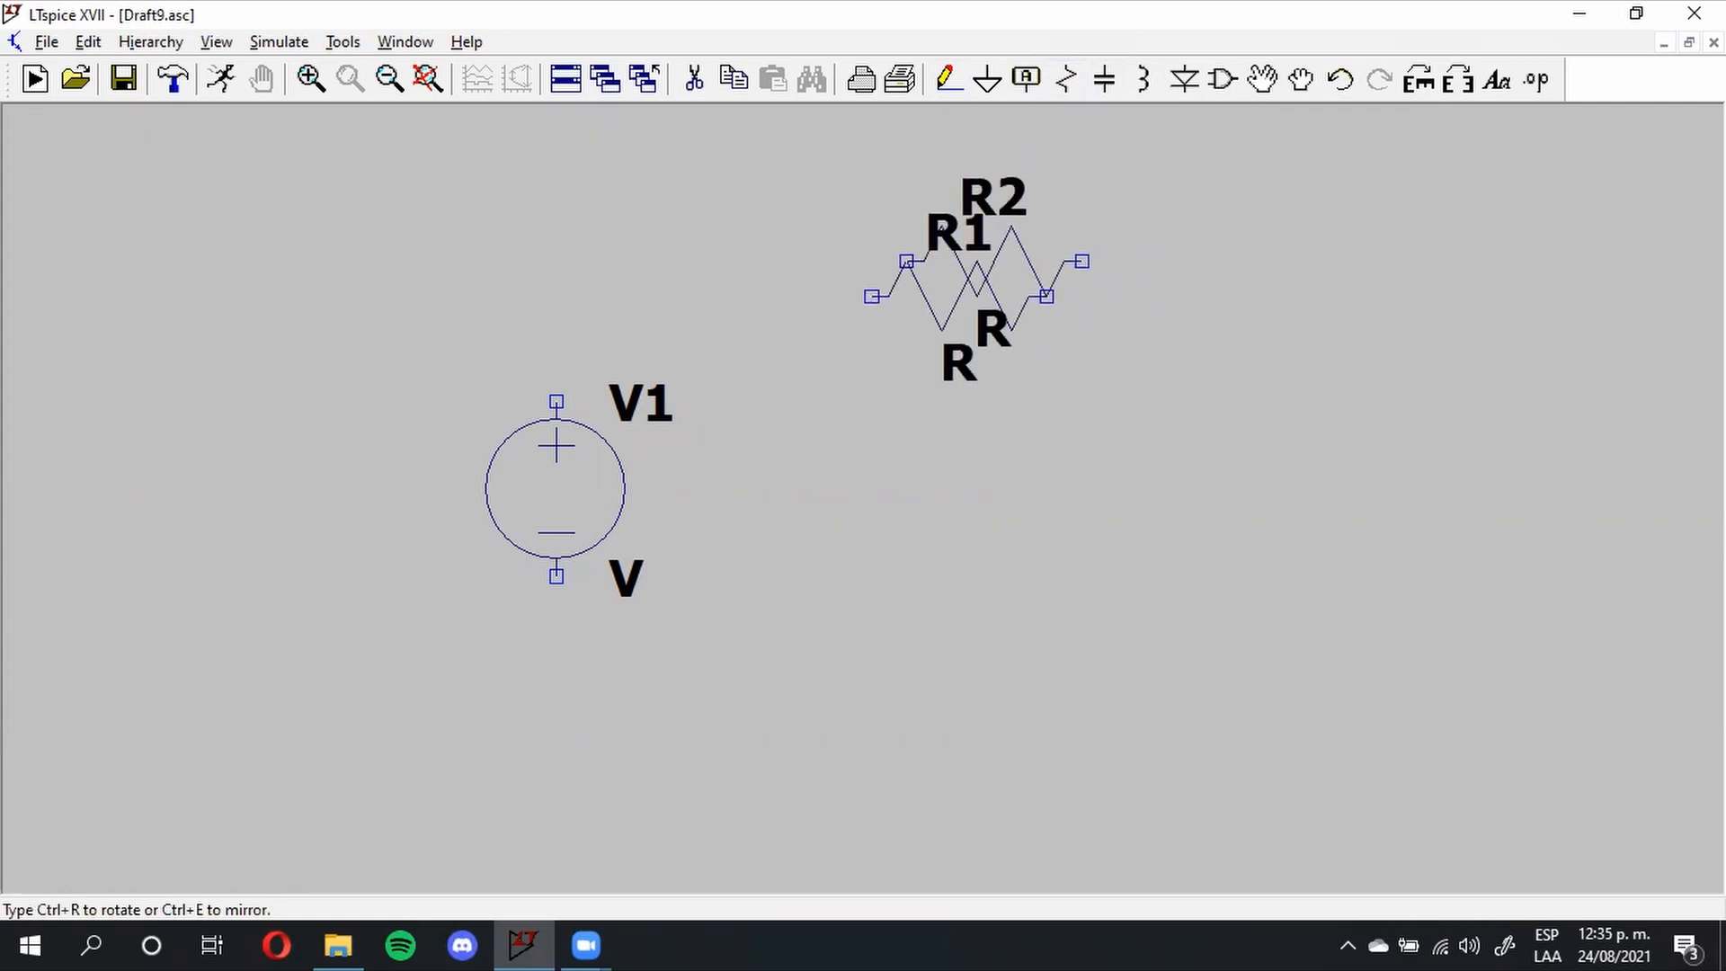
click(1105, 79)
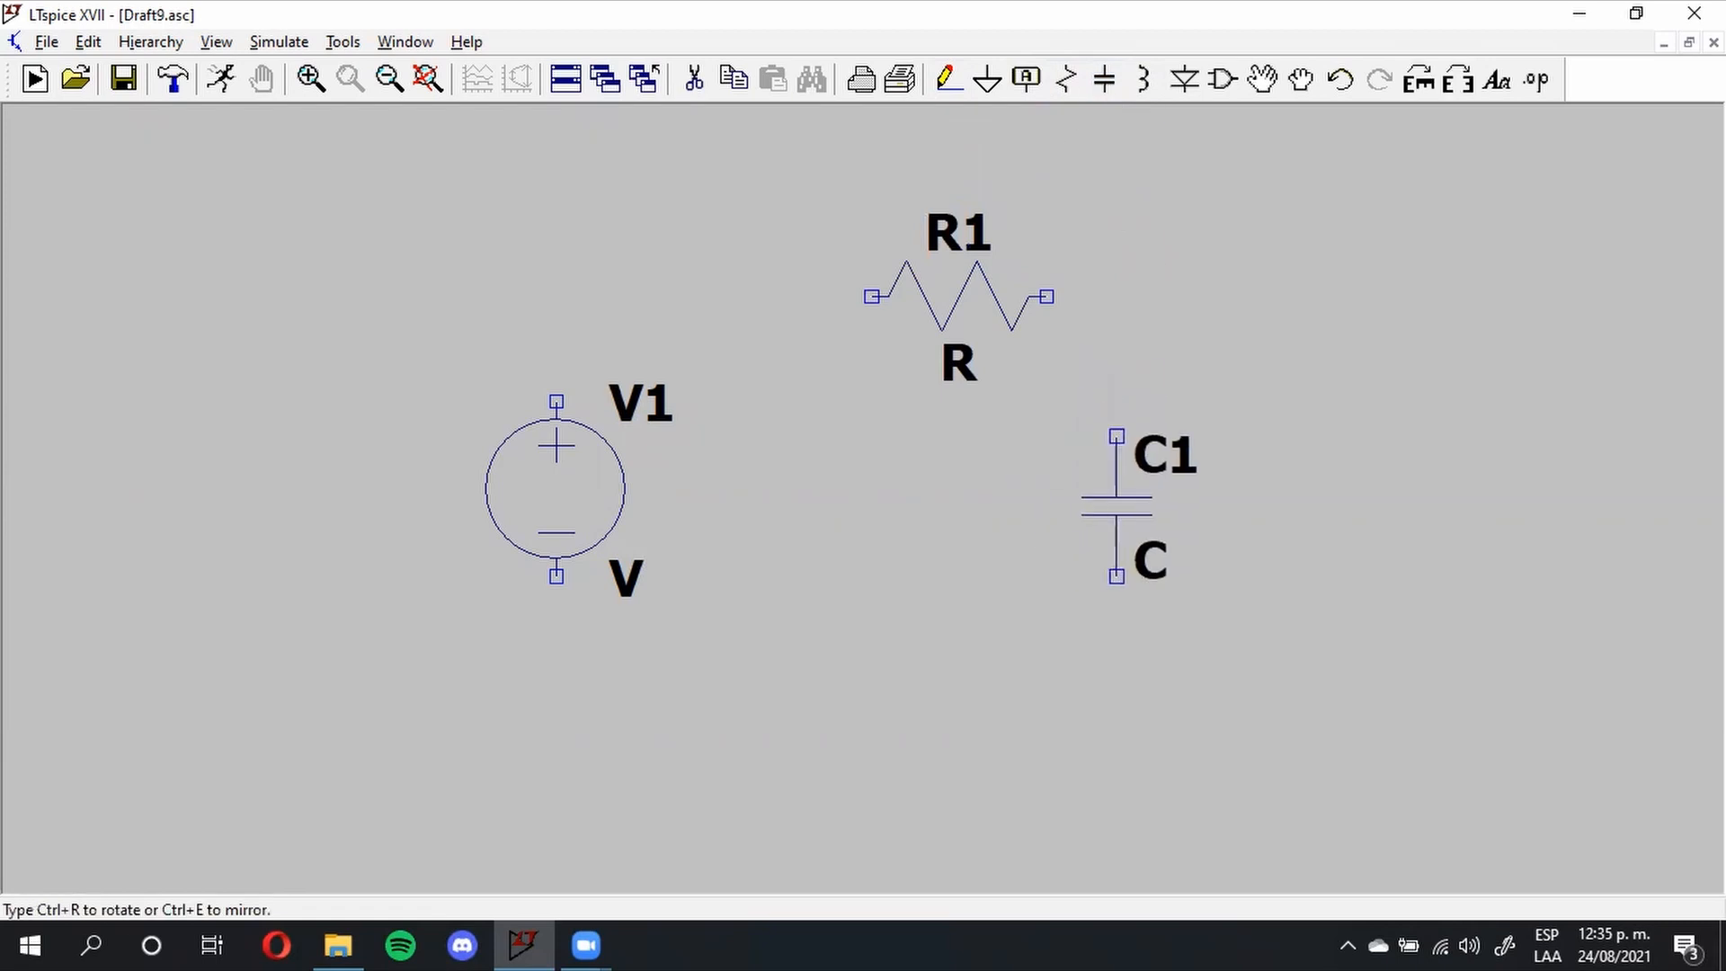
click(1151, 467)
key(Escape)
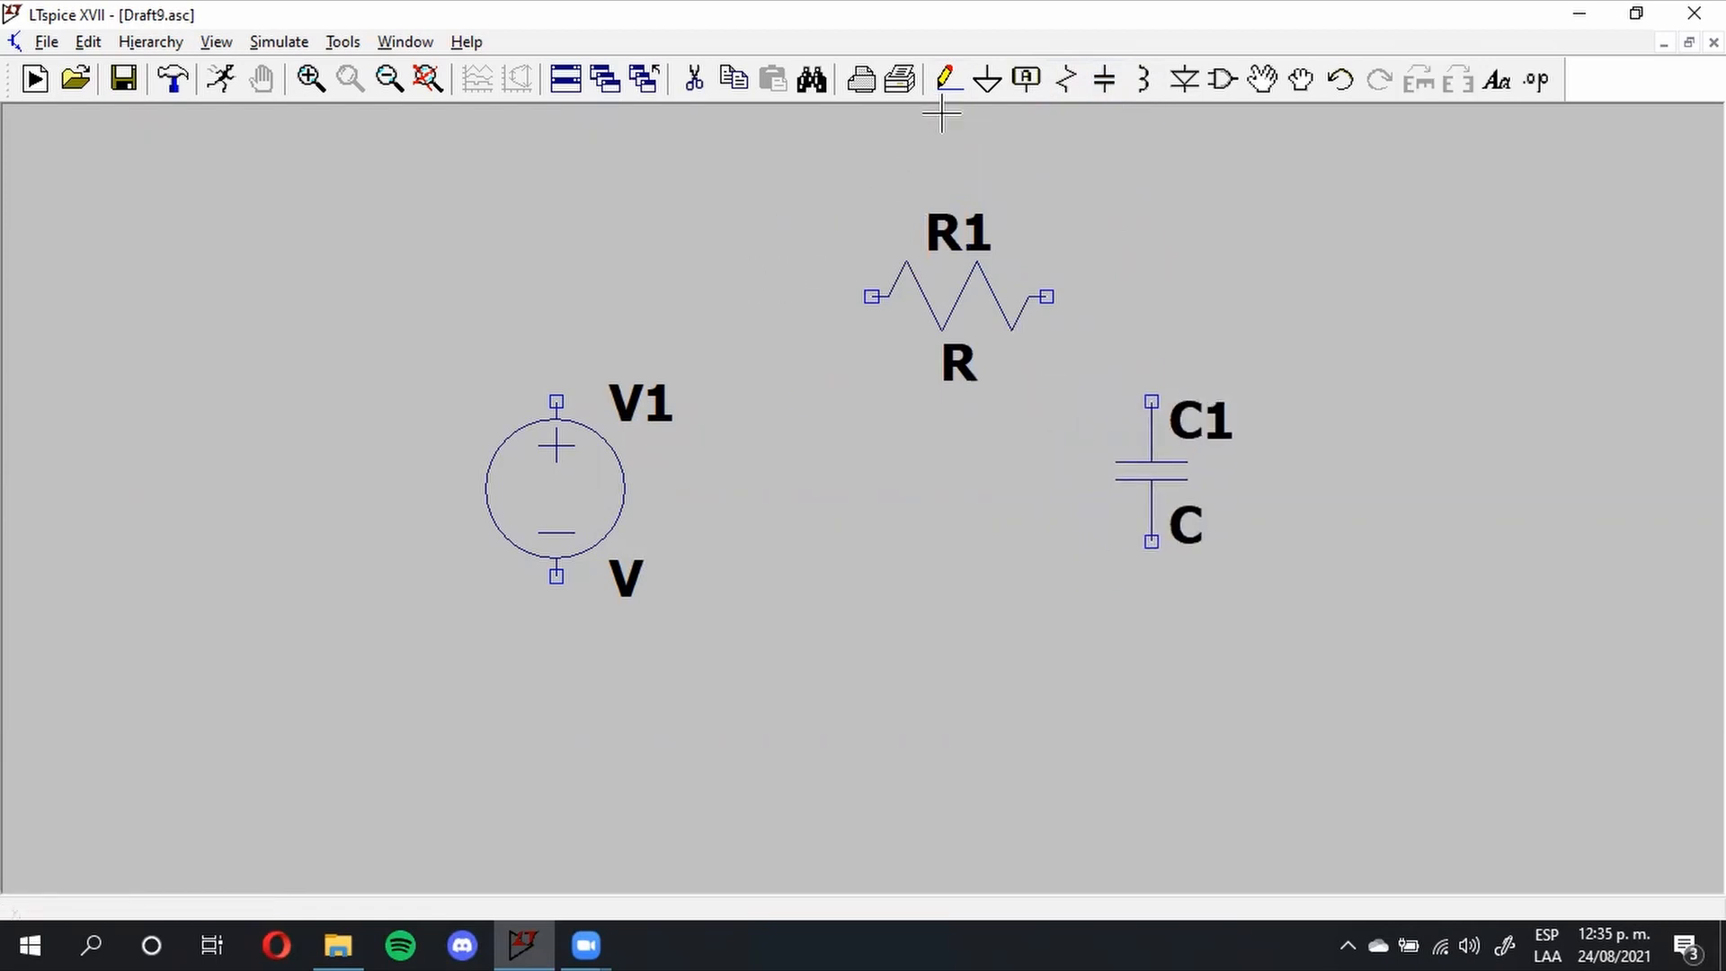
Step: Wire the voltage source, resistor R1 and capacitor C1 into a closed series loop
click(946, 83)
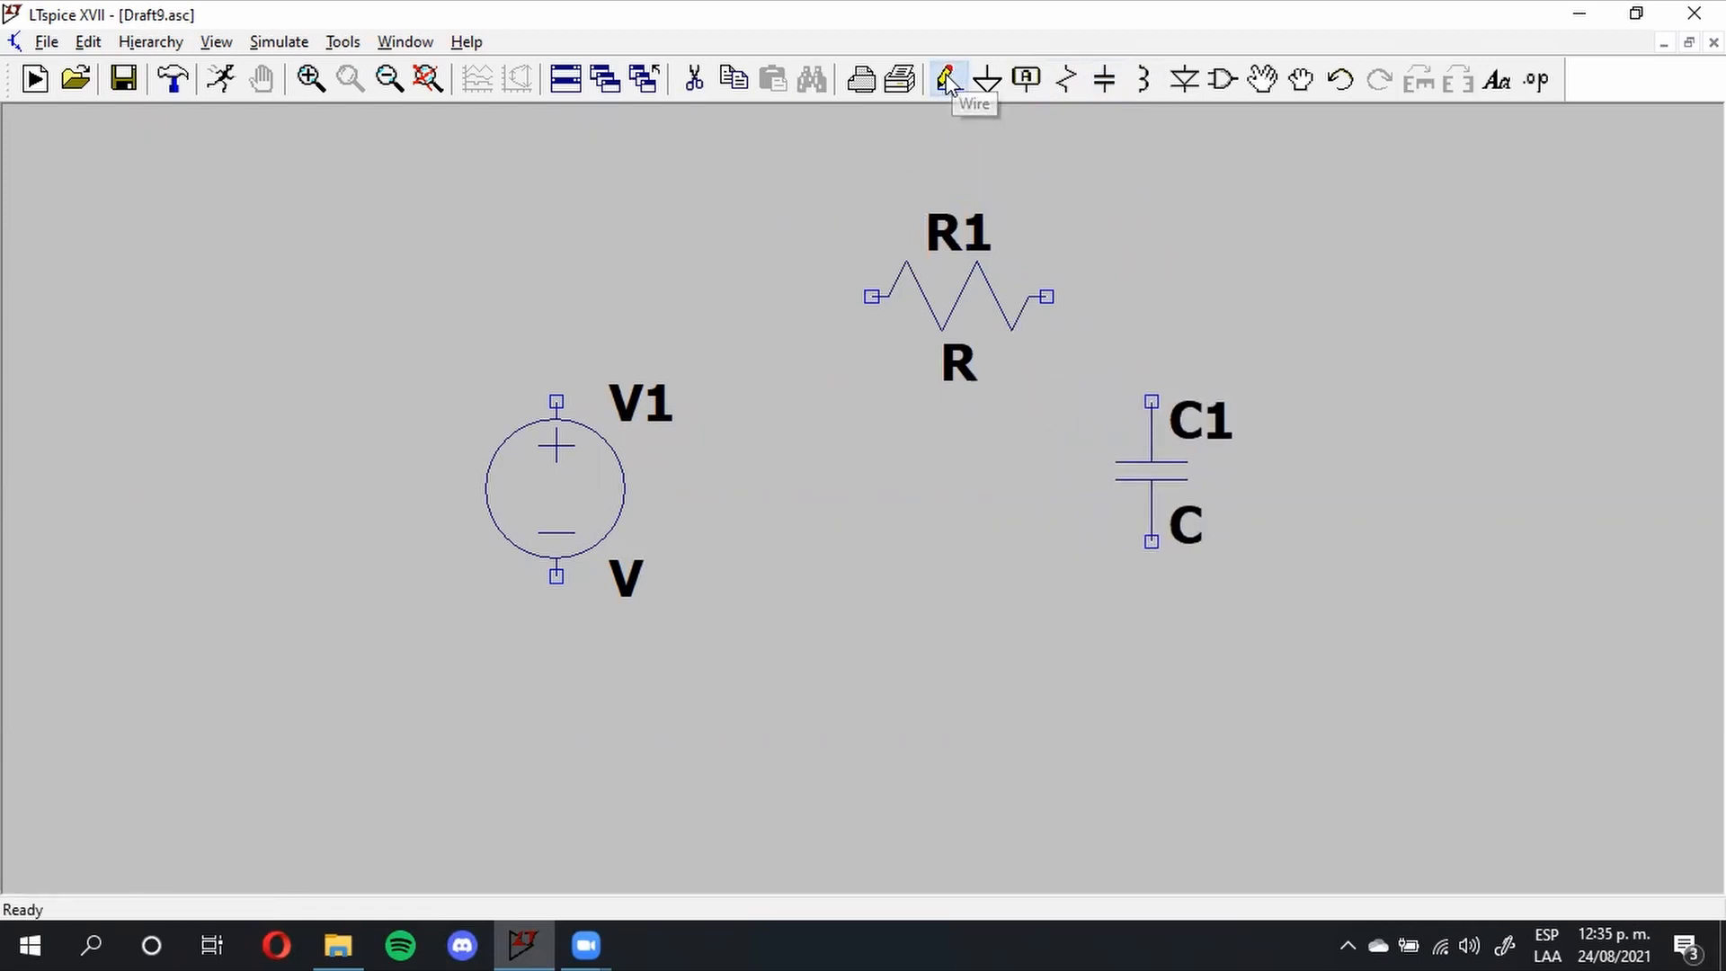
click(556, 401)
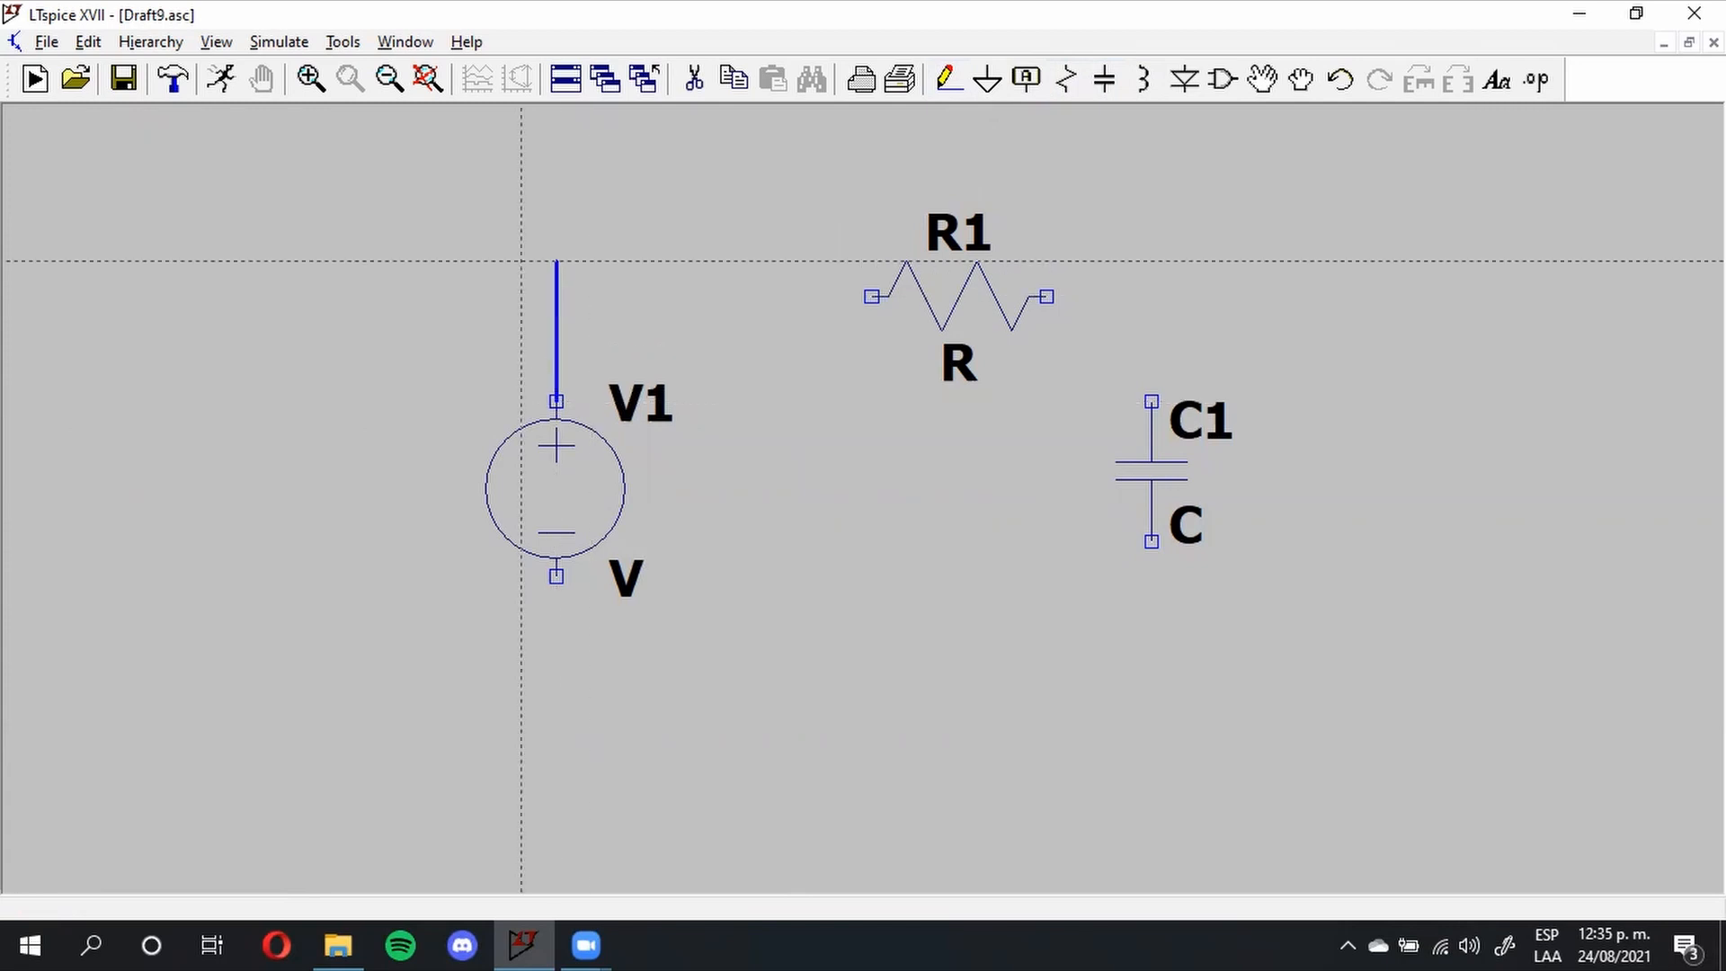
click(871, 297)
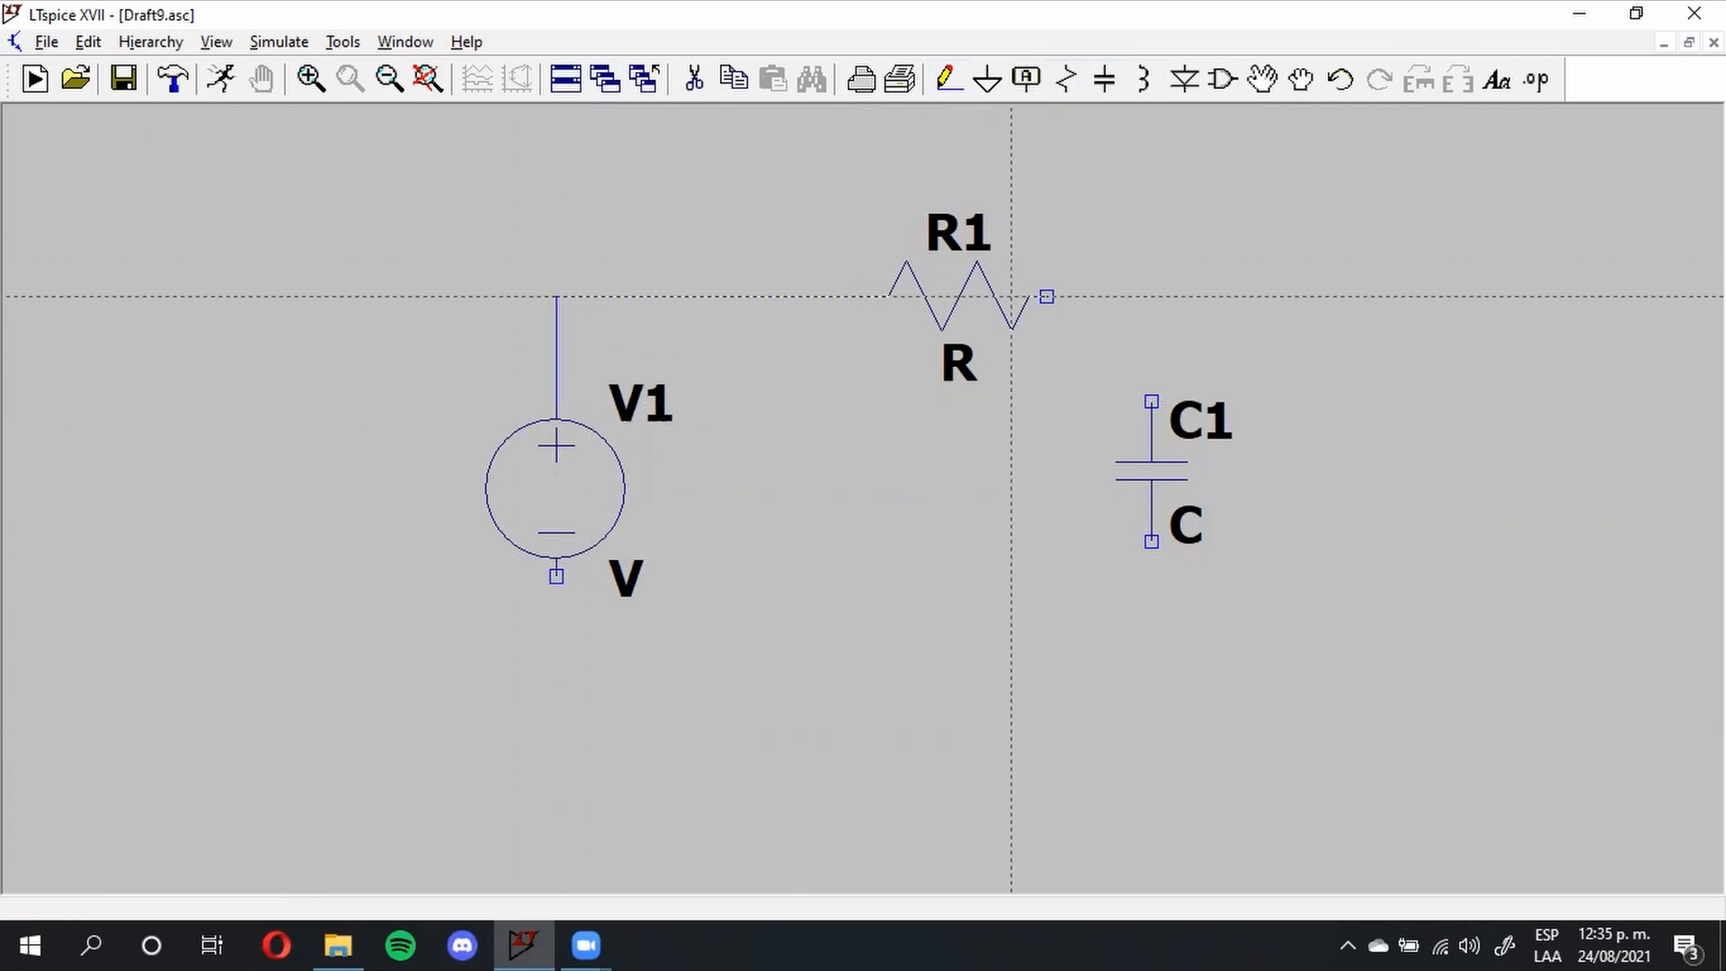
click(1047, 297)
click(1151, 296)
click(1151, 402)
click(1151, 541)
click(1152, 681)
click(556, 576)
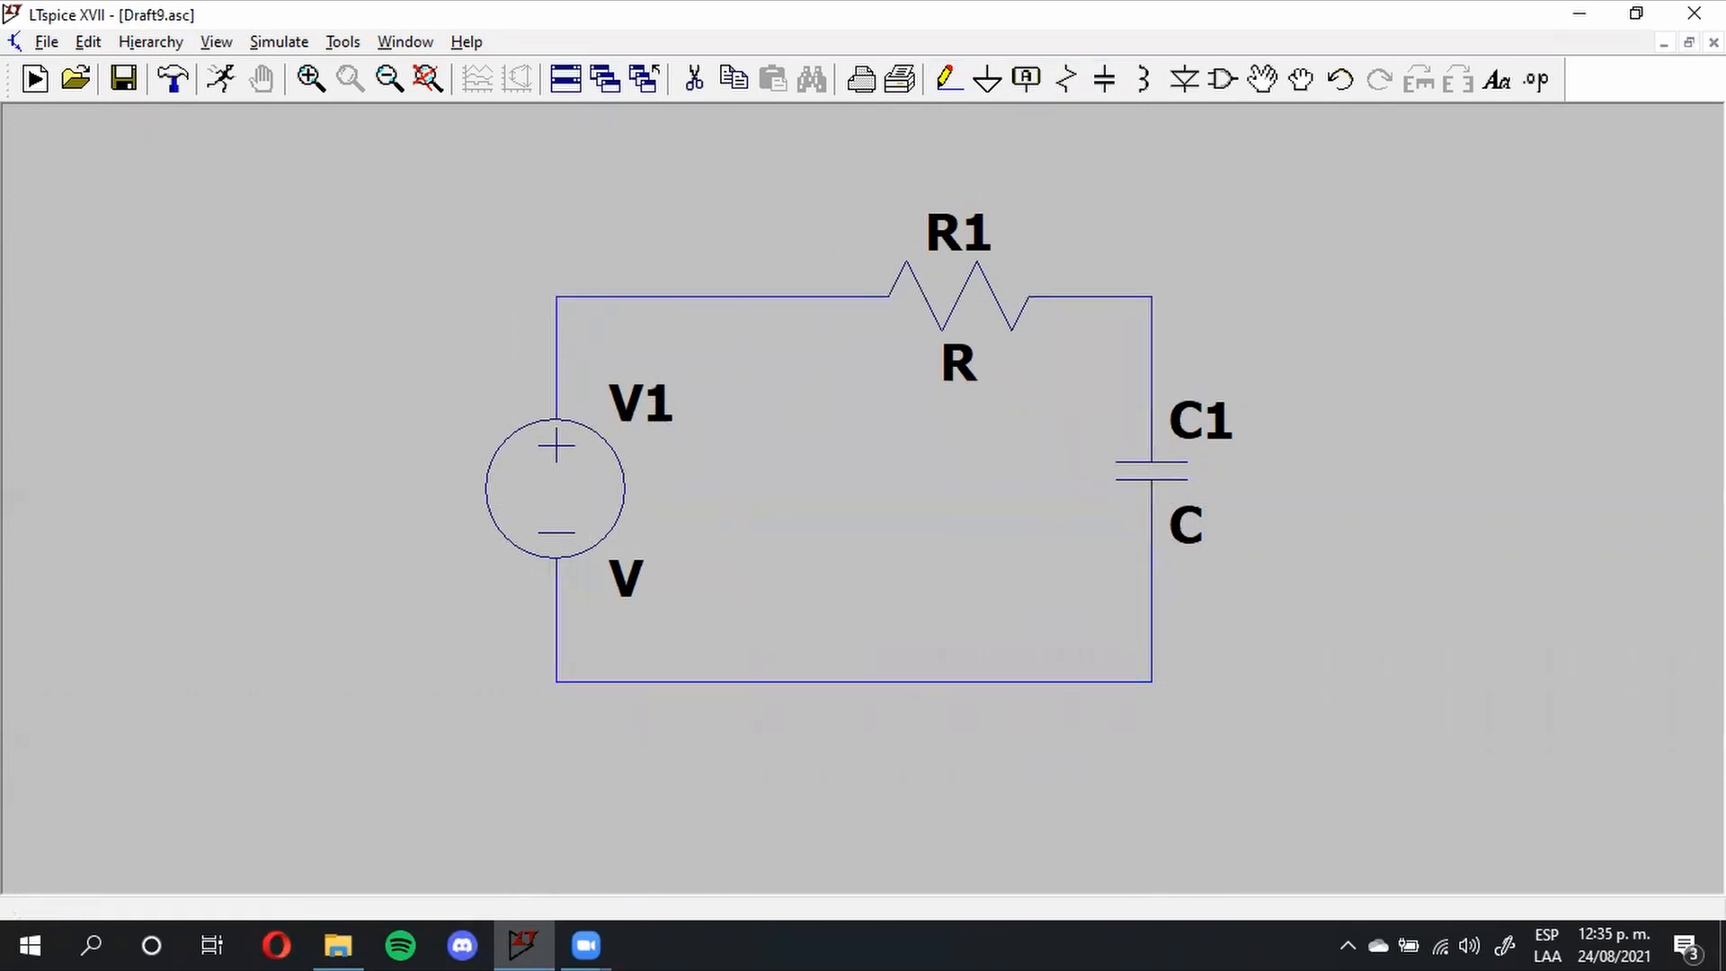
Step: Attach a ground symbol to the middle of the circuit's lower wire
click(836, 681)
click(987, 83)
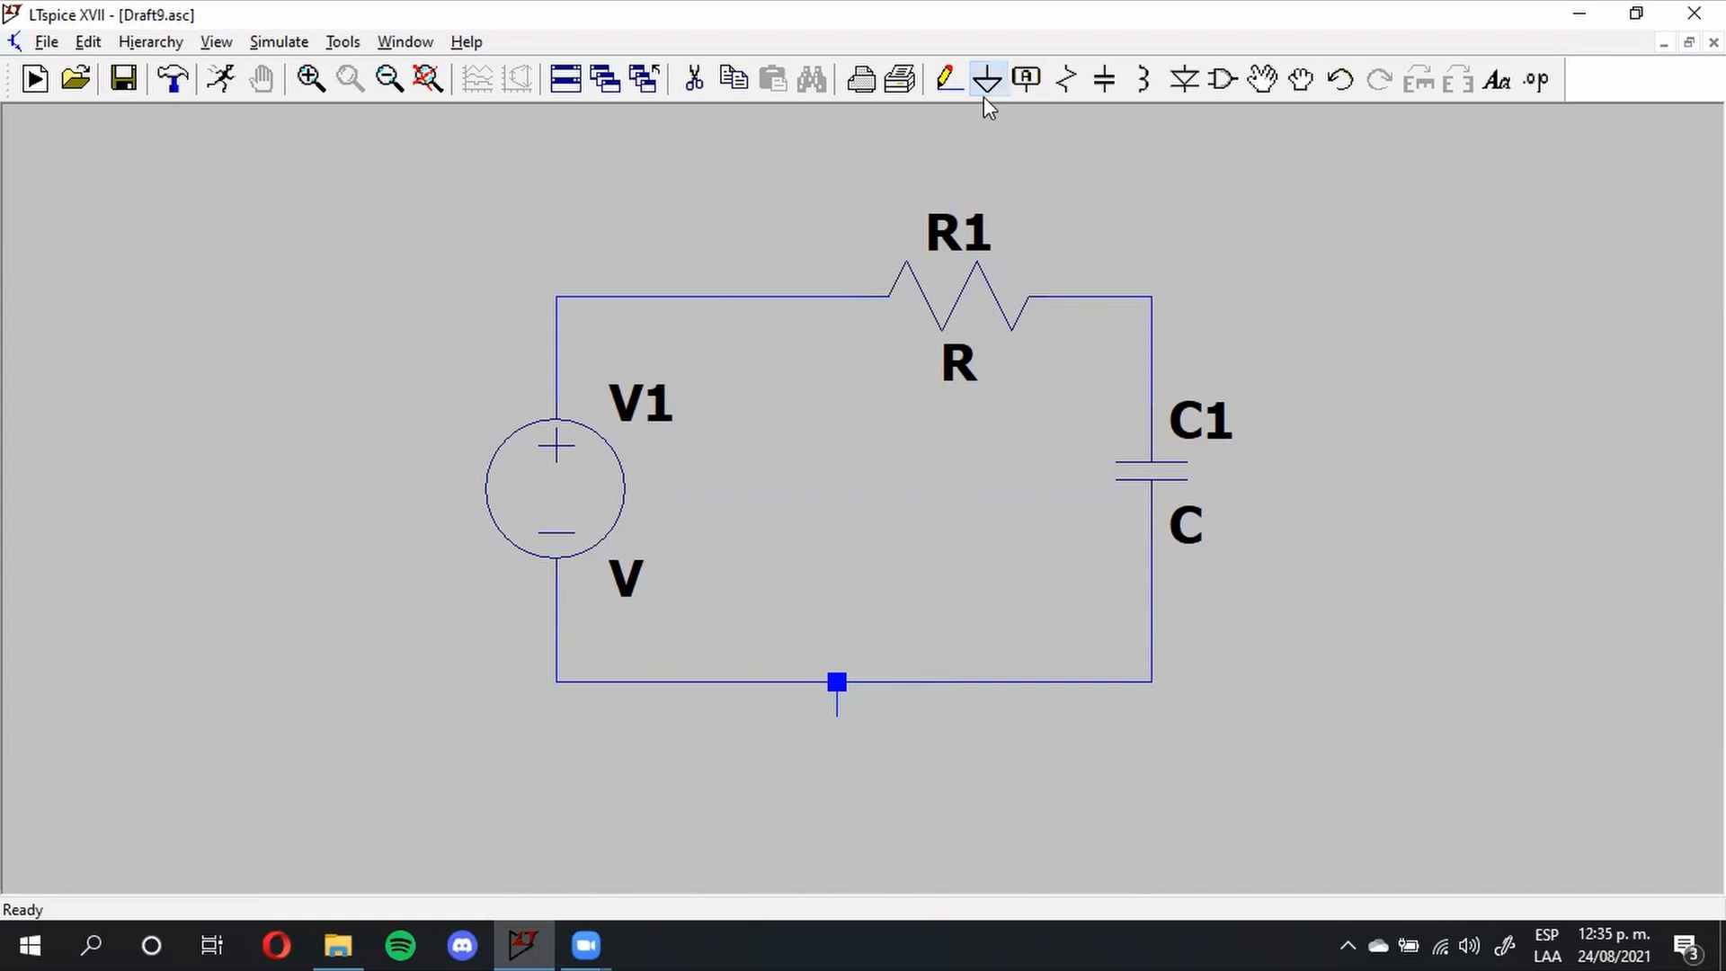
click(837, 682)
key(Escape)
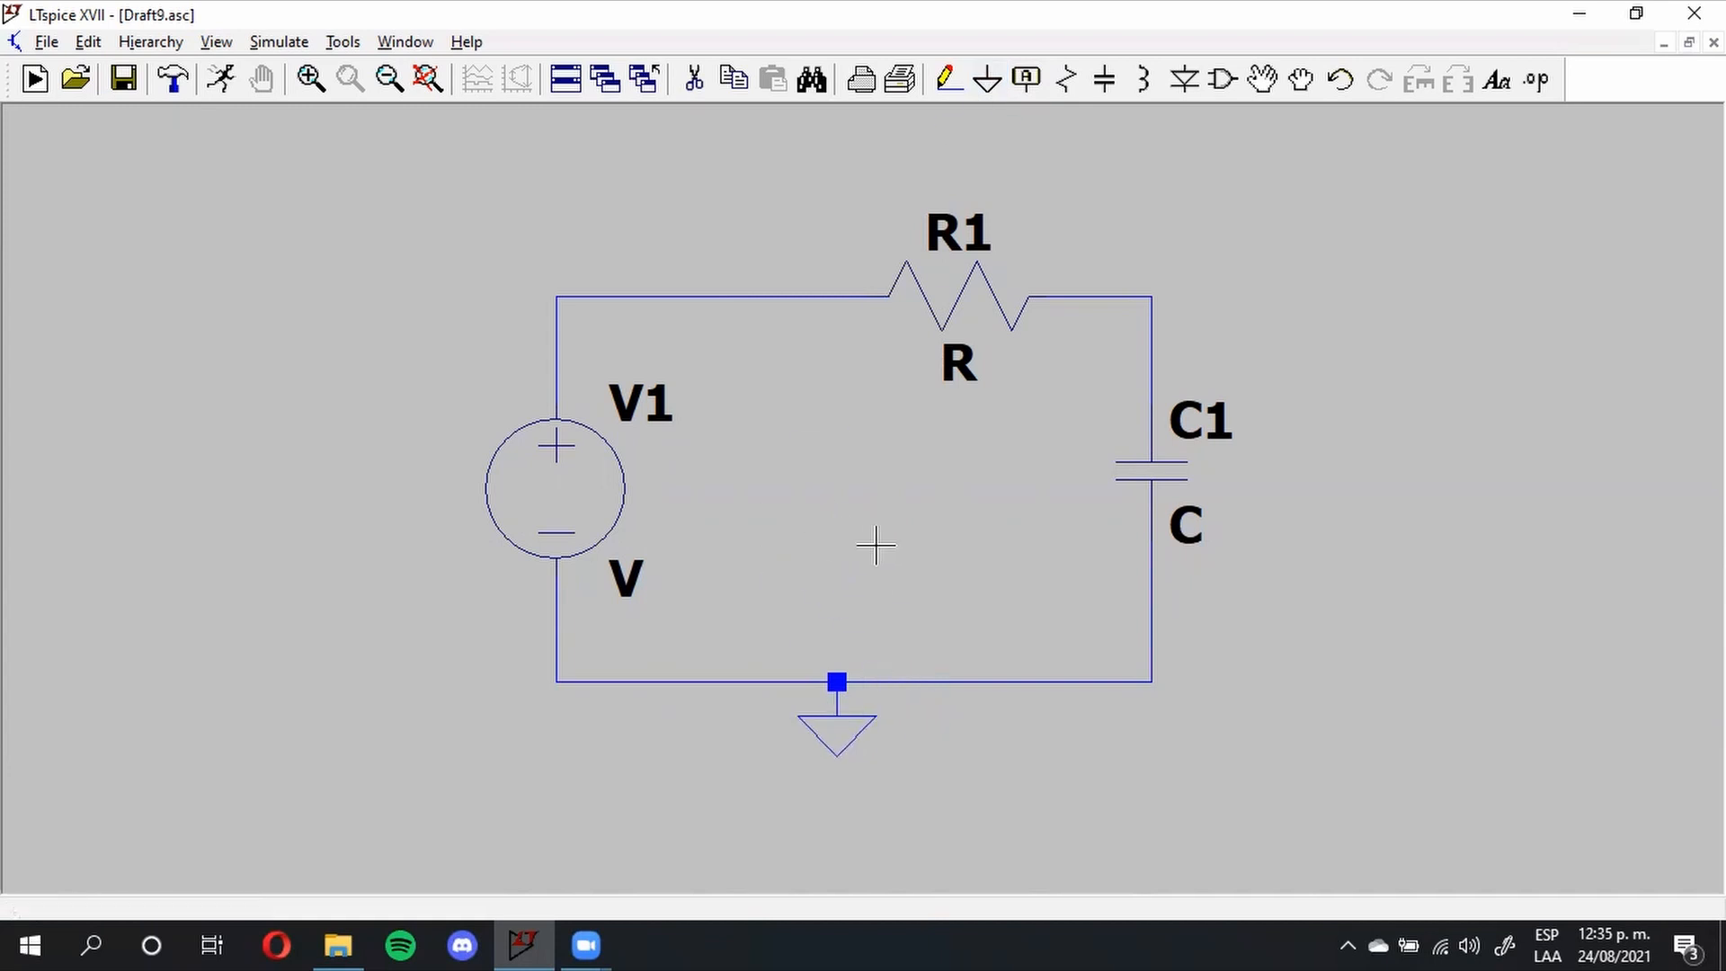
Step: Set capacitor C1's capacitance to 1u and resistor R1's resistance to 1k
right_click(1165, 478)
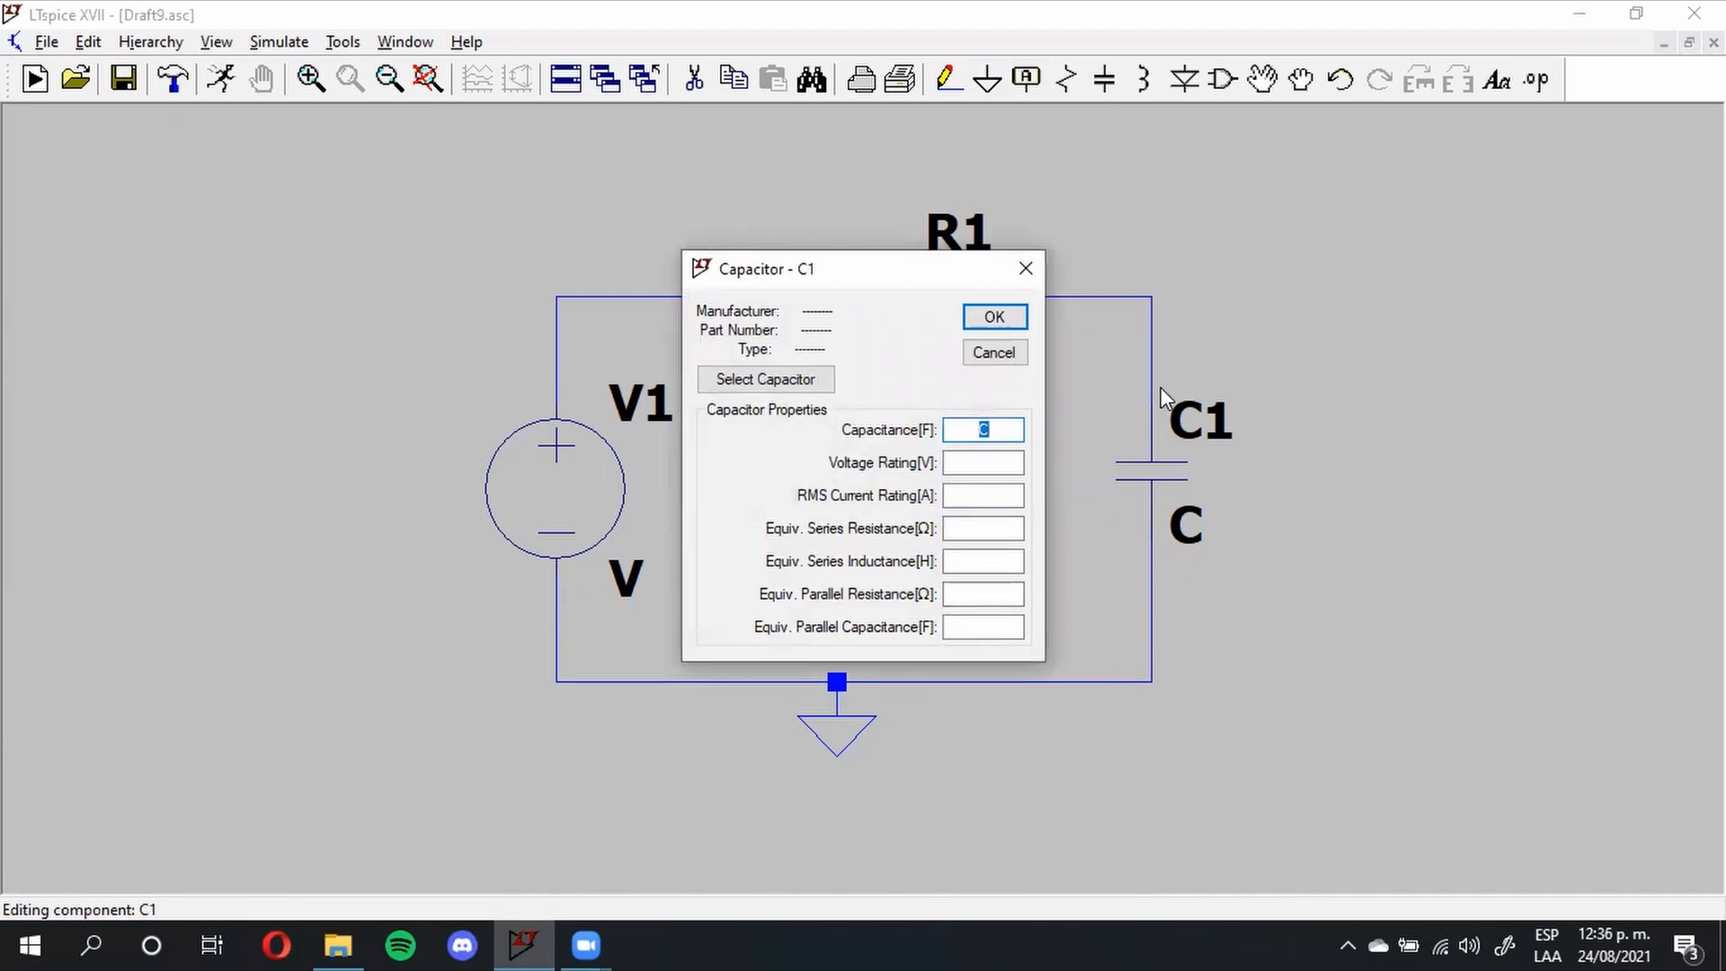
text(1u)
key(Return)
right_click(996, 320)
text(1k)
key(Return)
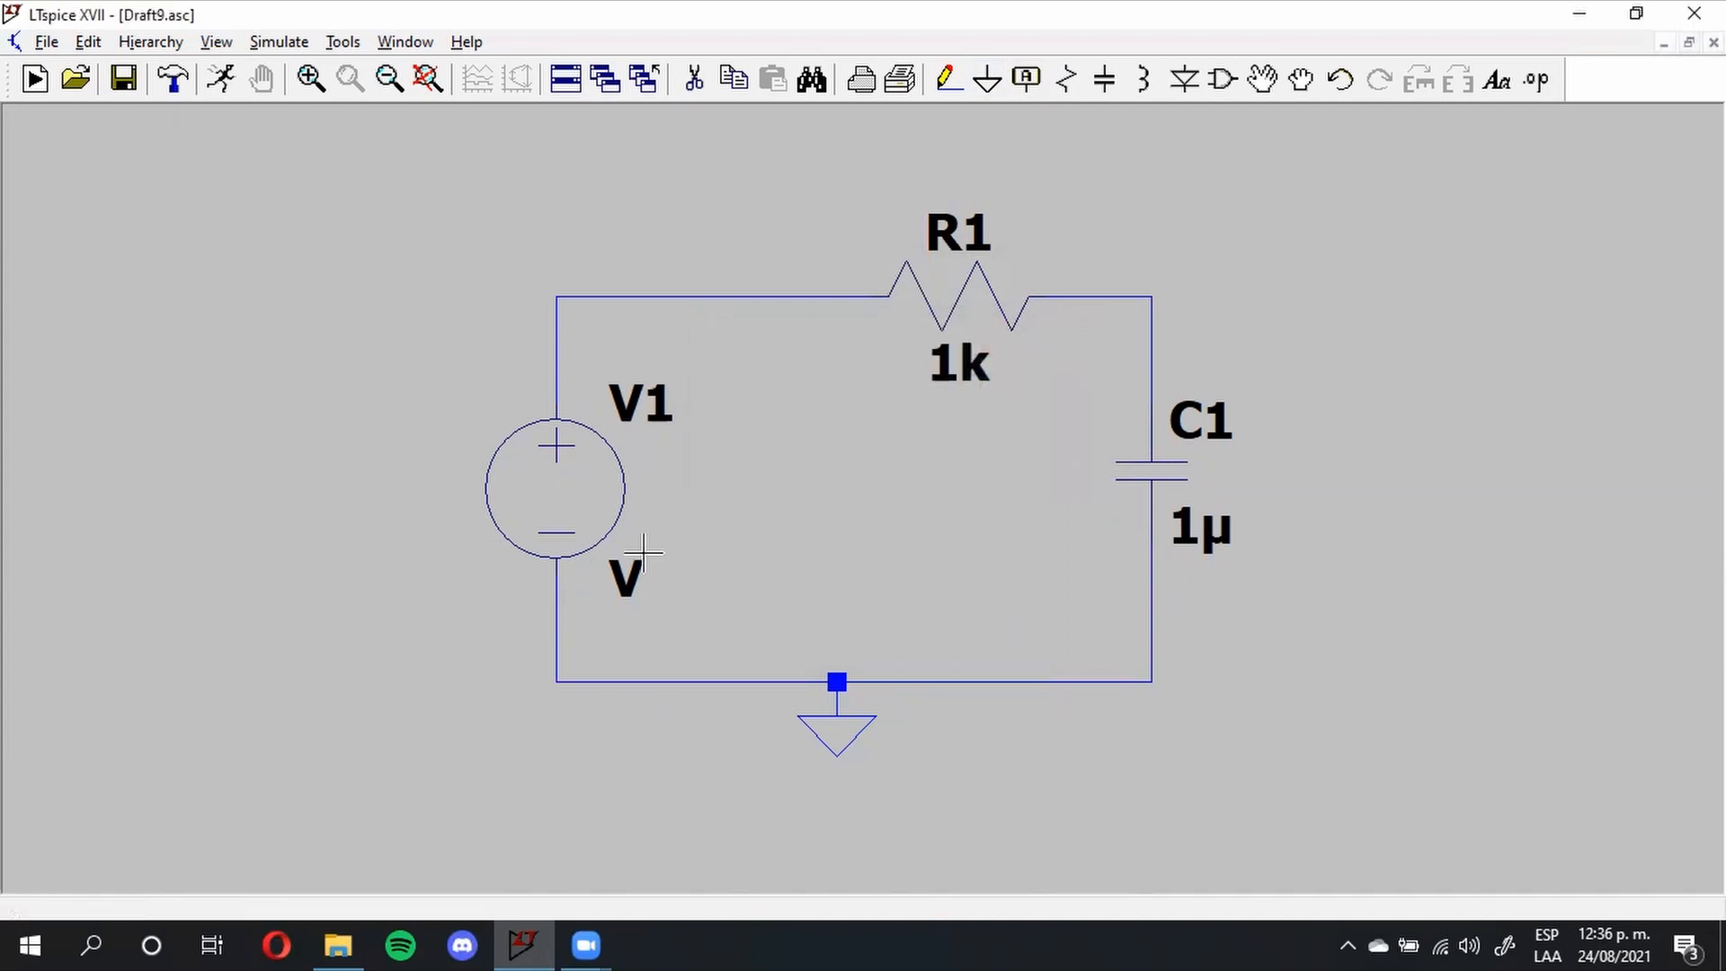
Step: Set voltage source V1's DC value to 1 V
right_click(570, 501)
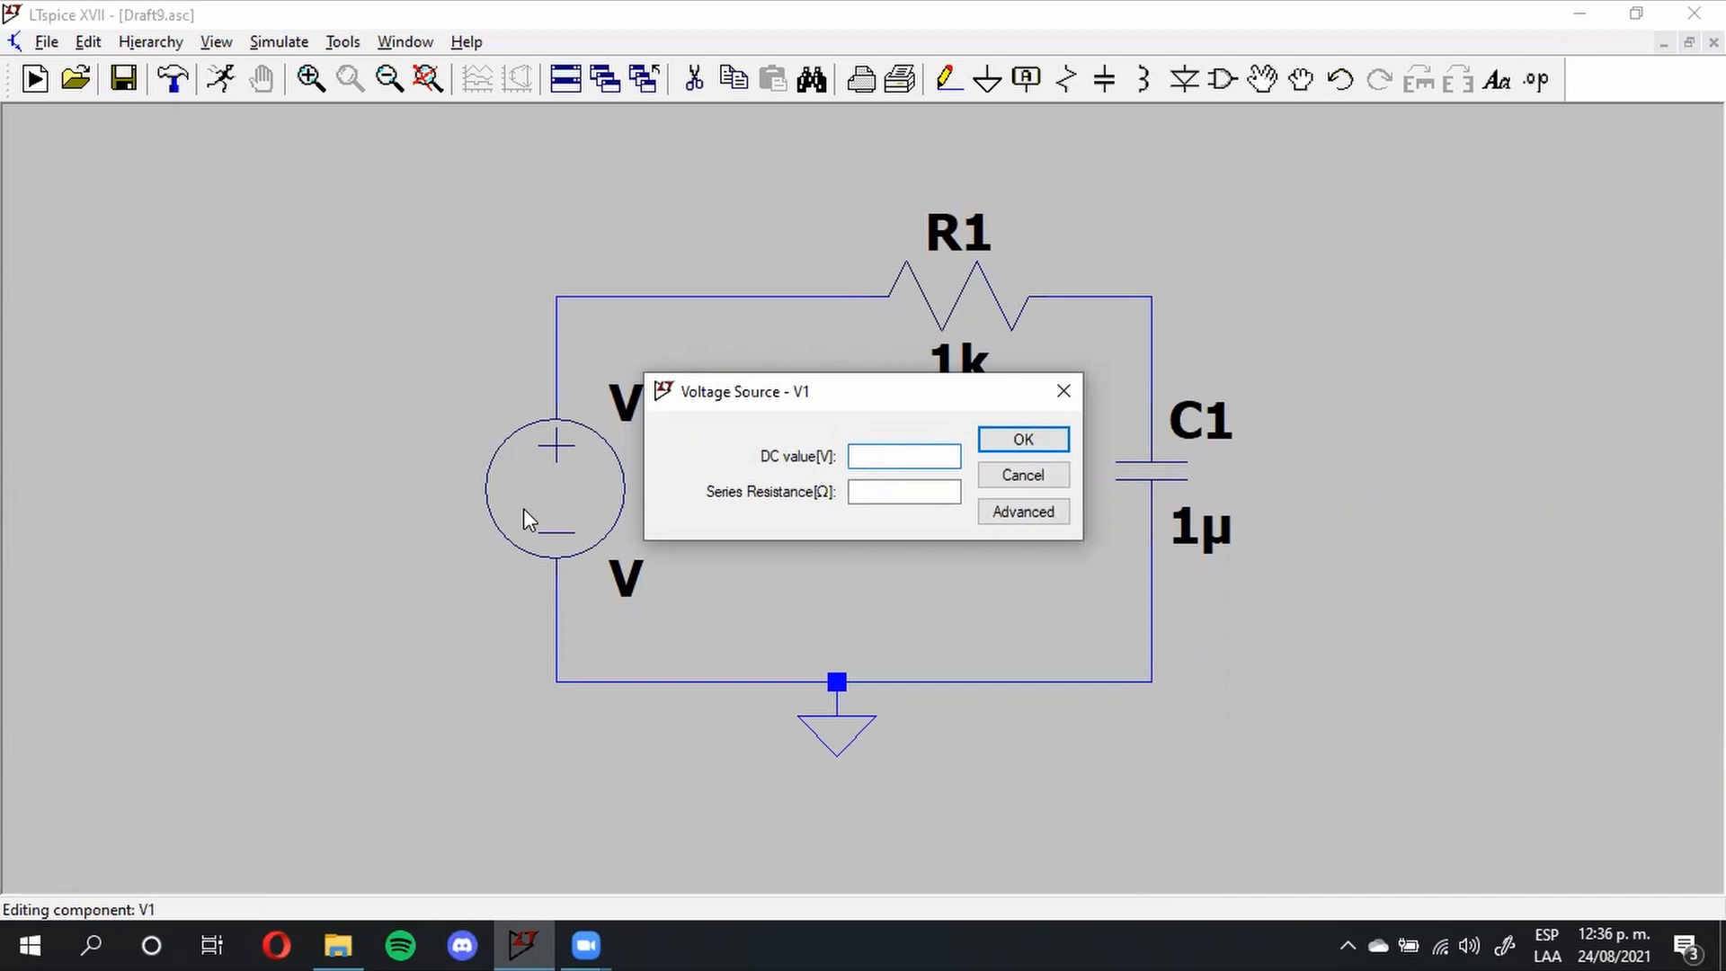
text(1)
key(Return)
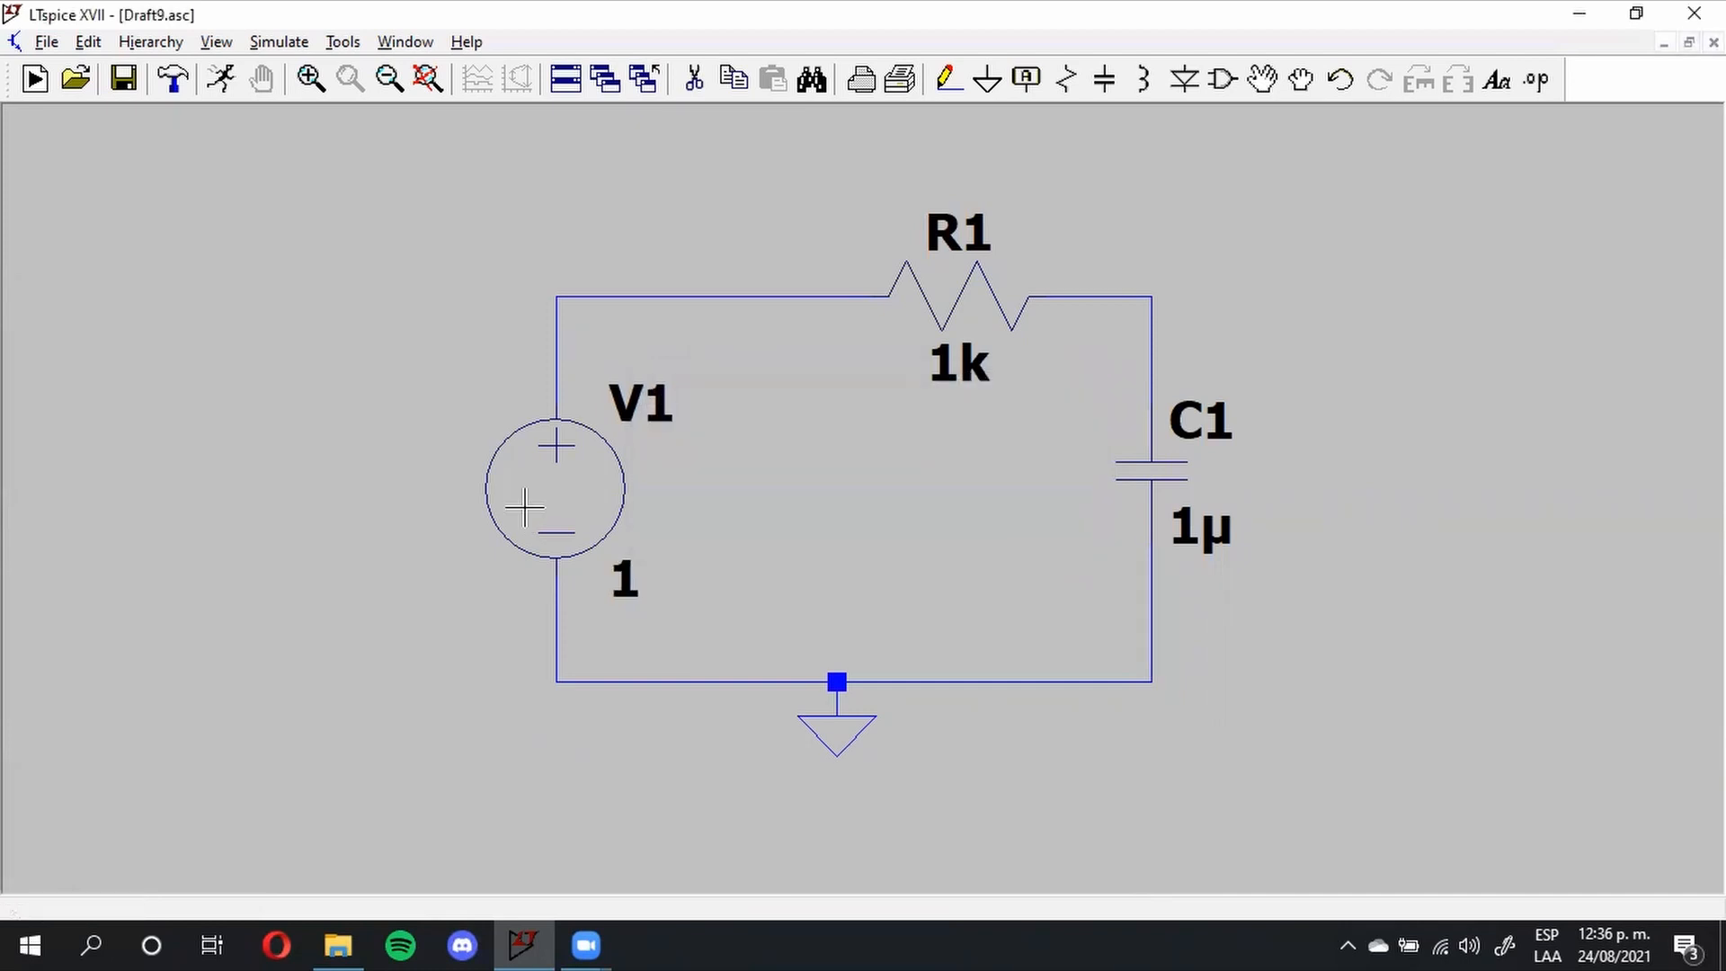
Step: Make V1 a PULSE source with an initial voltage of 0 V, an on voltage of 1 V and a delay of 0 s
right_click(576, 484)
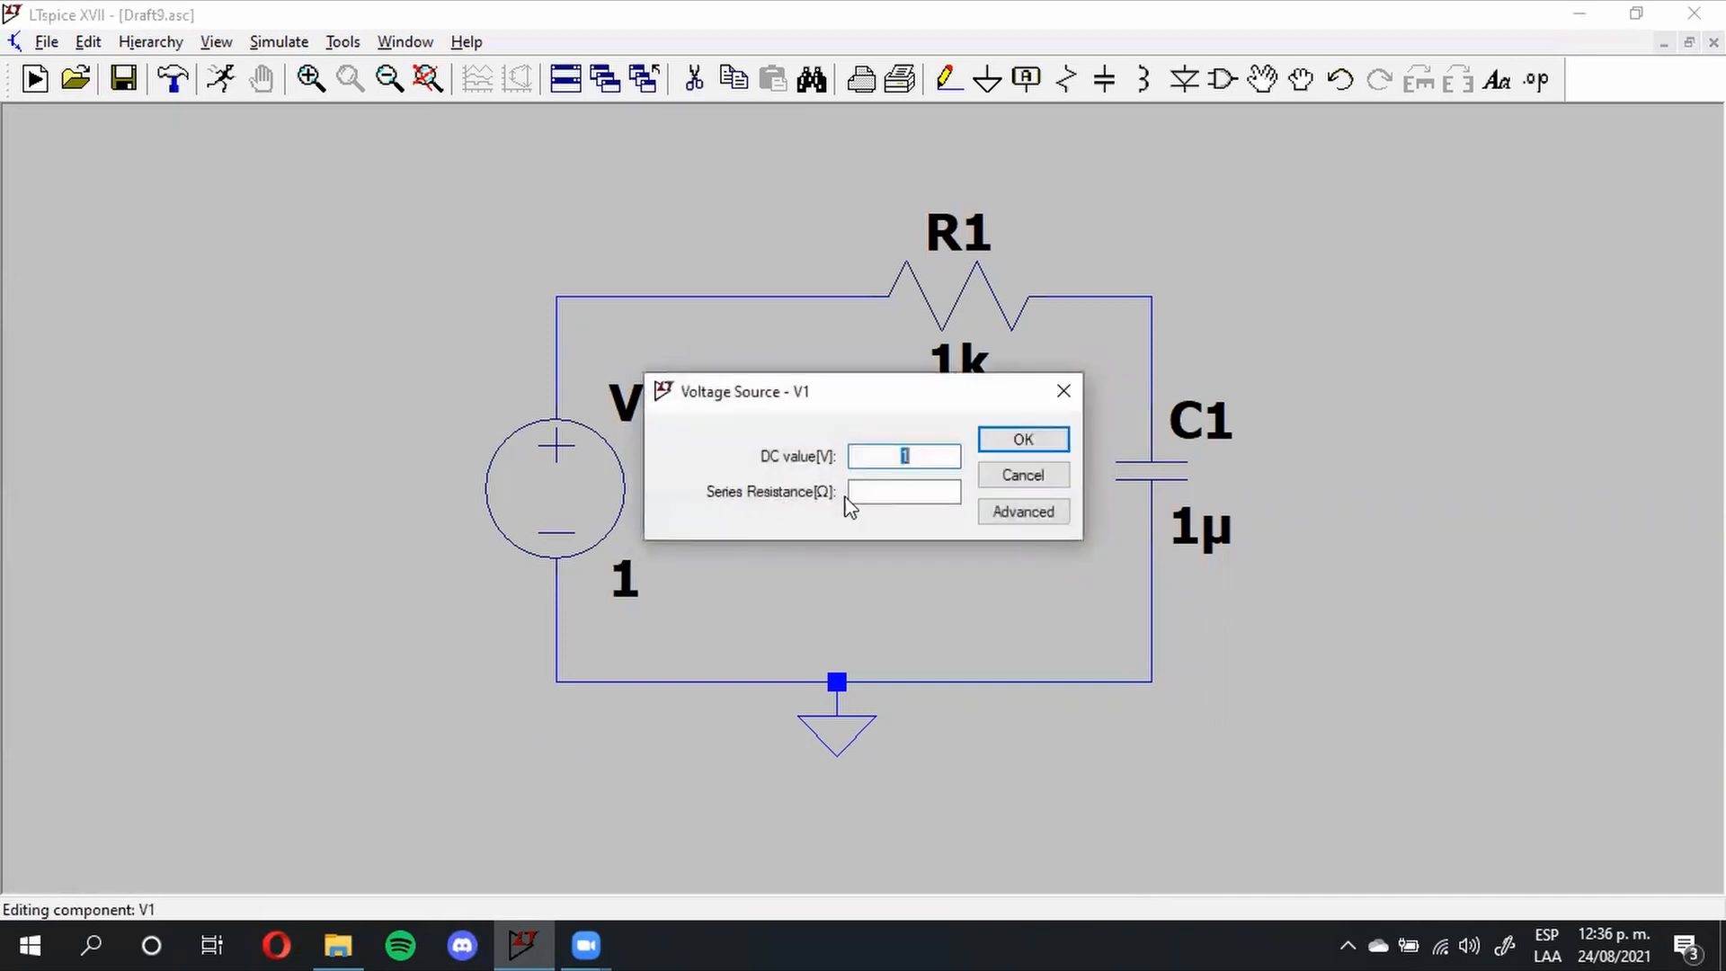
click(1008, 514)
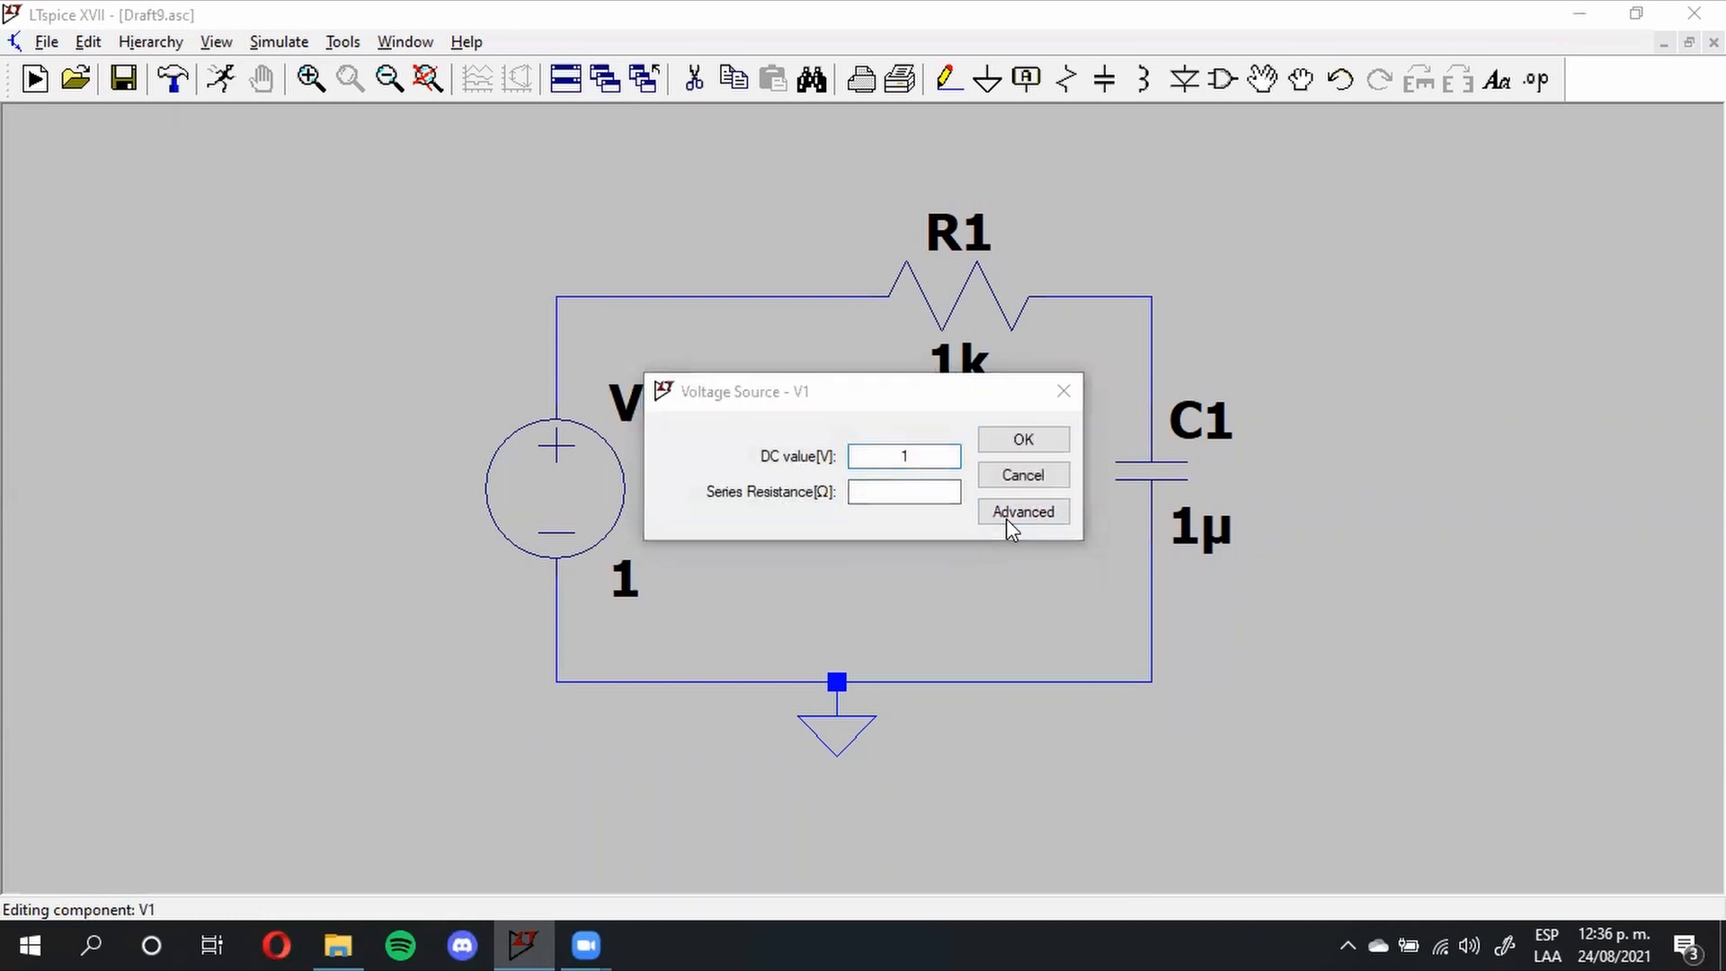
click(520, 262)
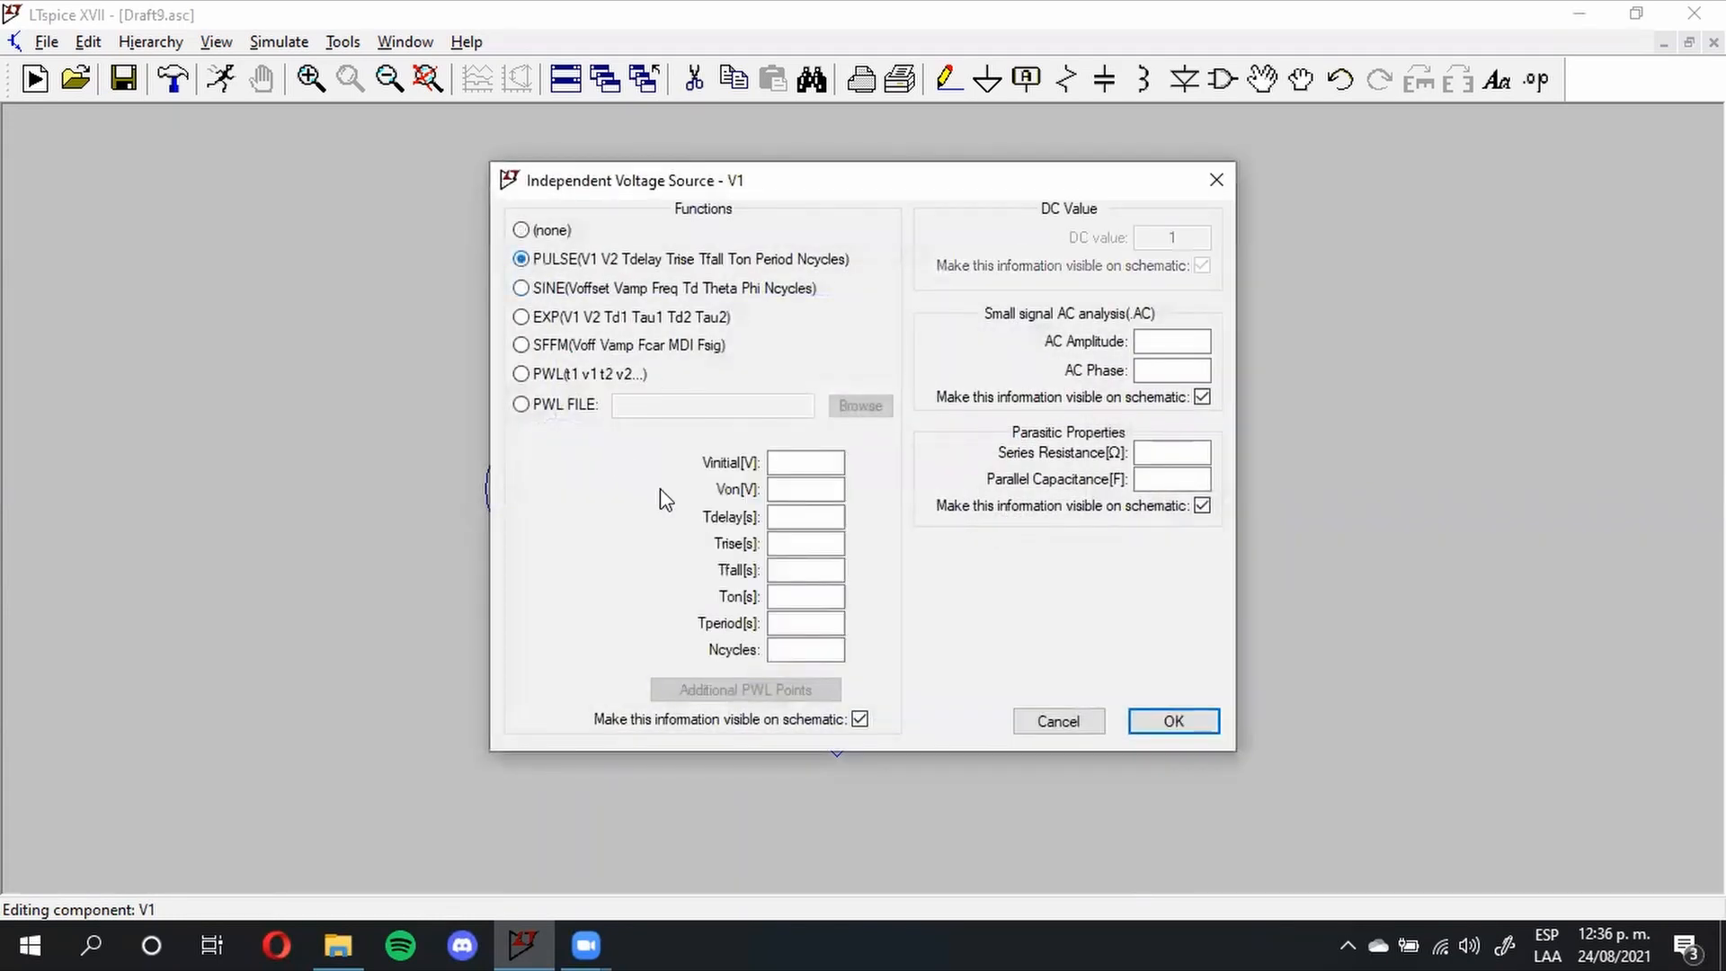
click(805, 462)
text(0)
click(828, 488)
text(1)
click(806, 518)
text(0)
Step: Set V1's pulse rise and fall times to 1e-6, on time to 5m and period to 10m, and apply the source settings
click(784, 543)
text(1e-6)
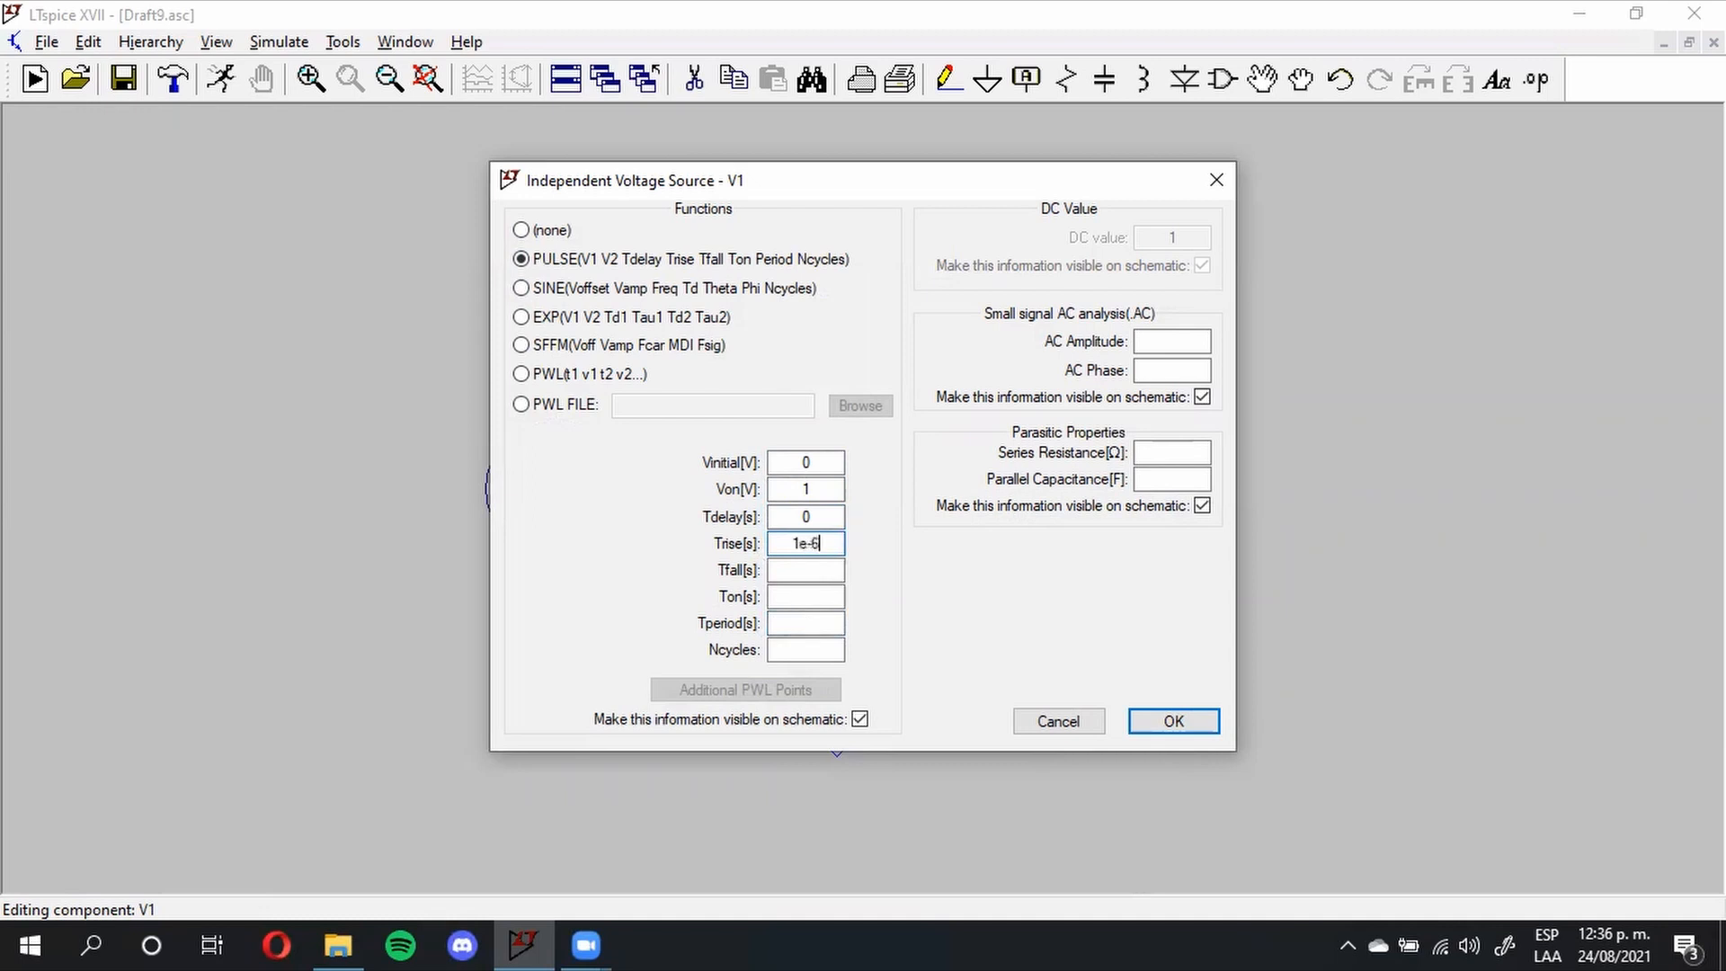
click(780, 571)
text(1e-6)
click(797, 597)
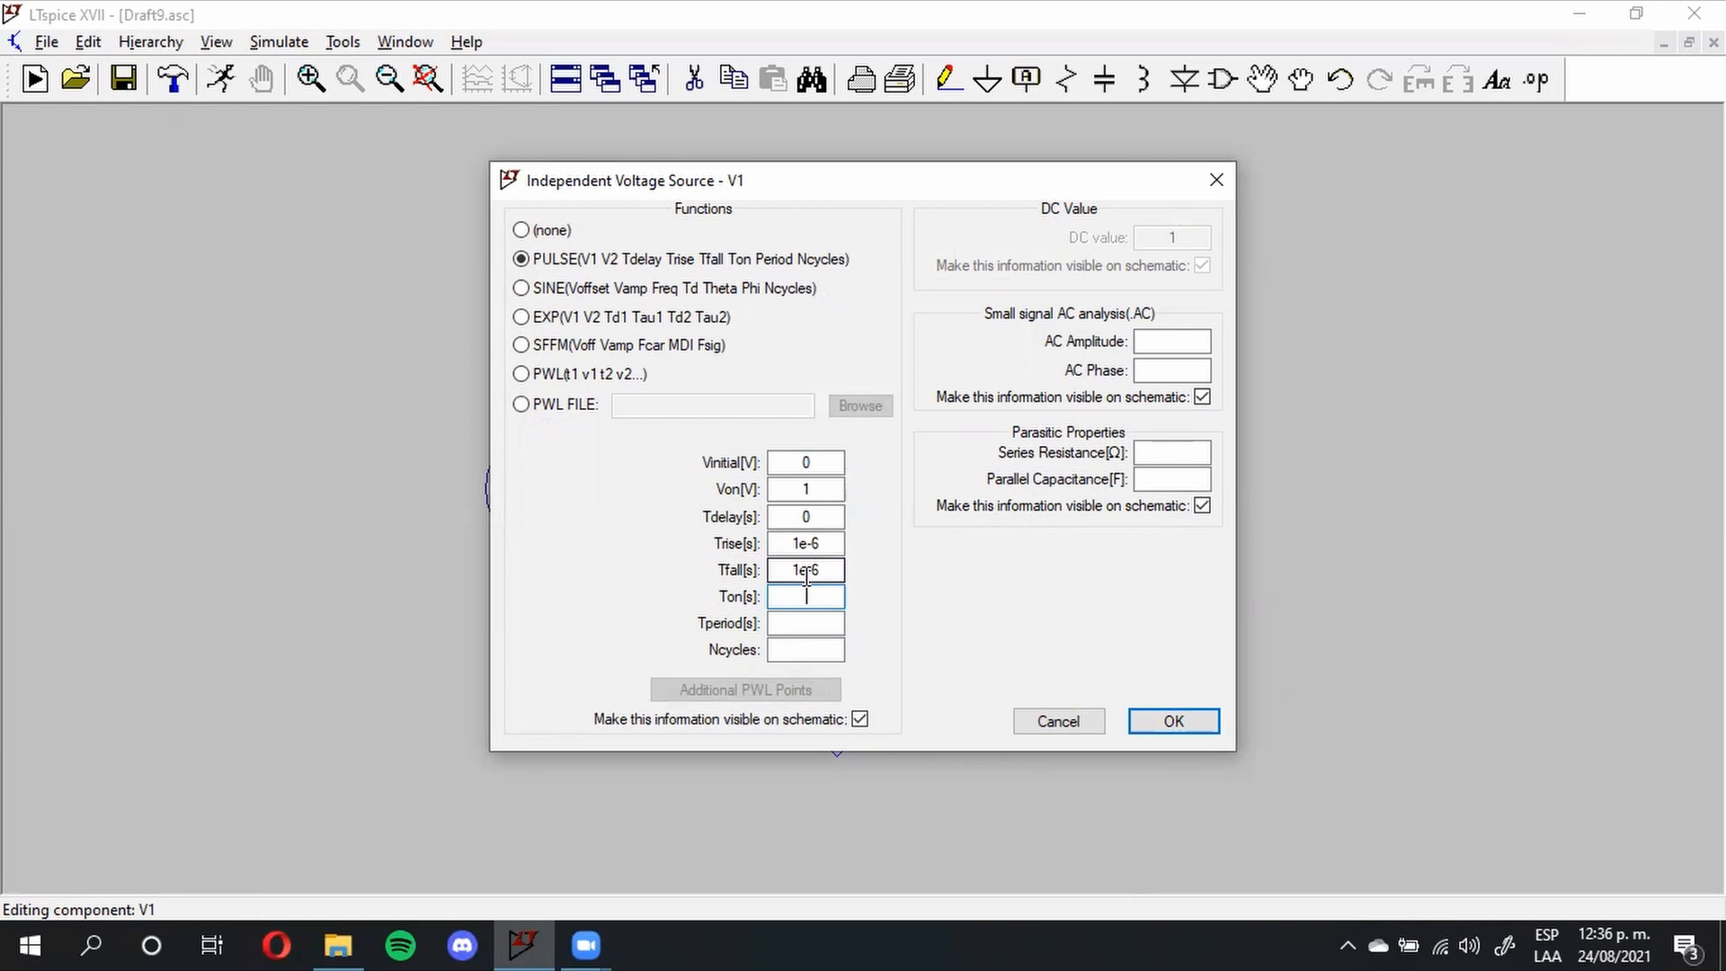
text(5m)
click(788, 621)
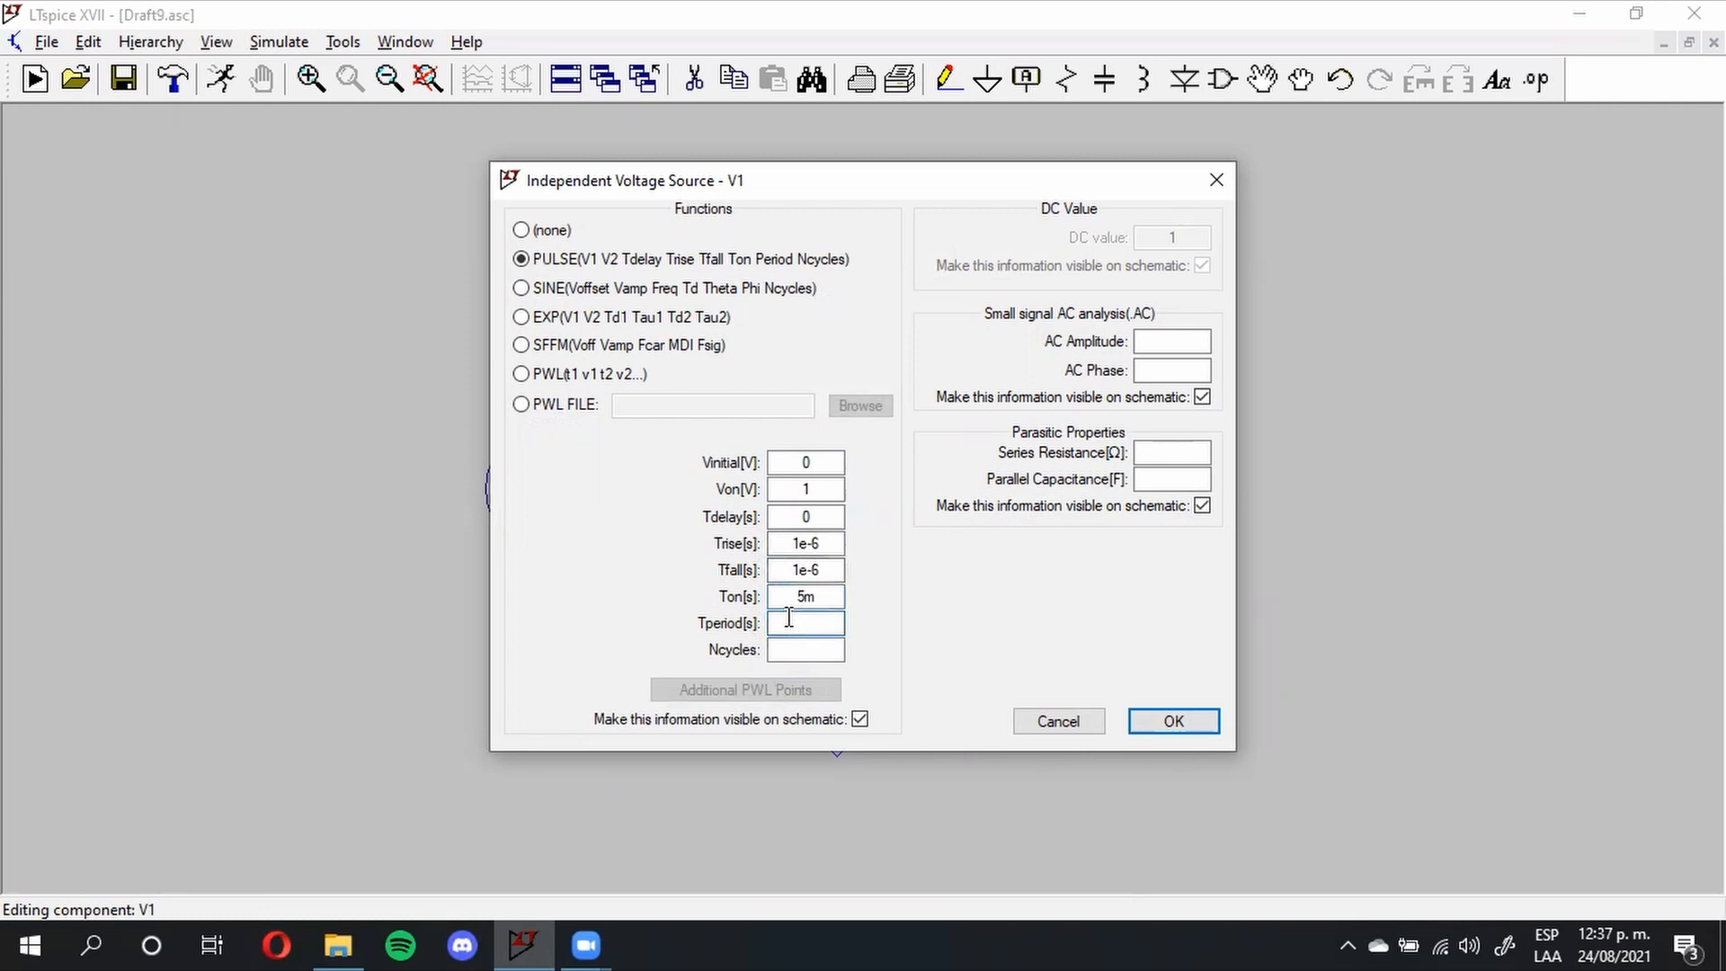
text(10m)
click(1172, 720)
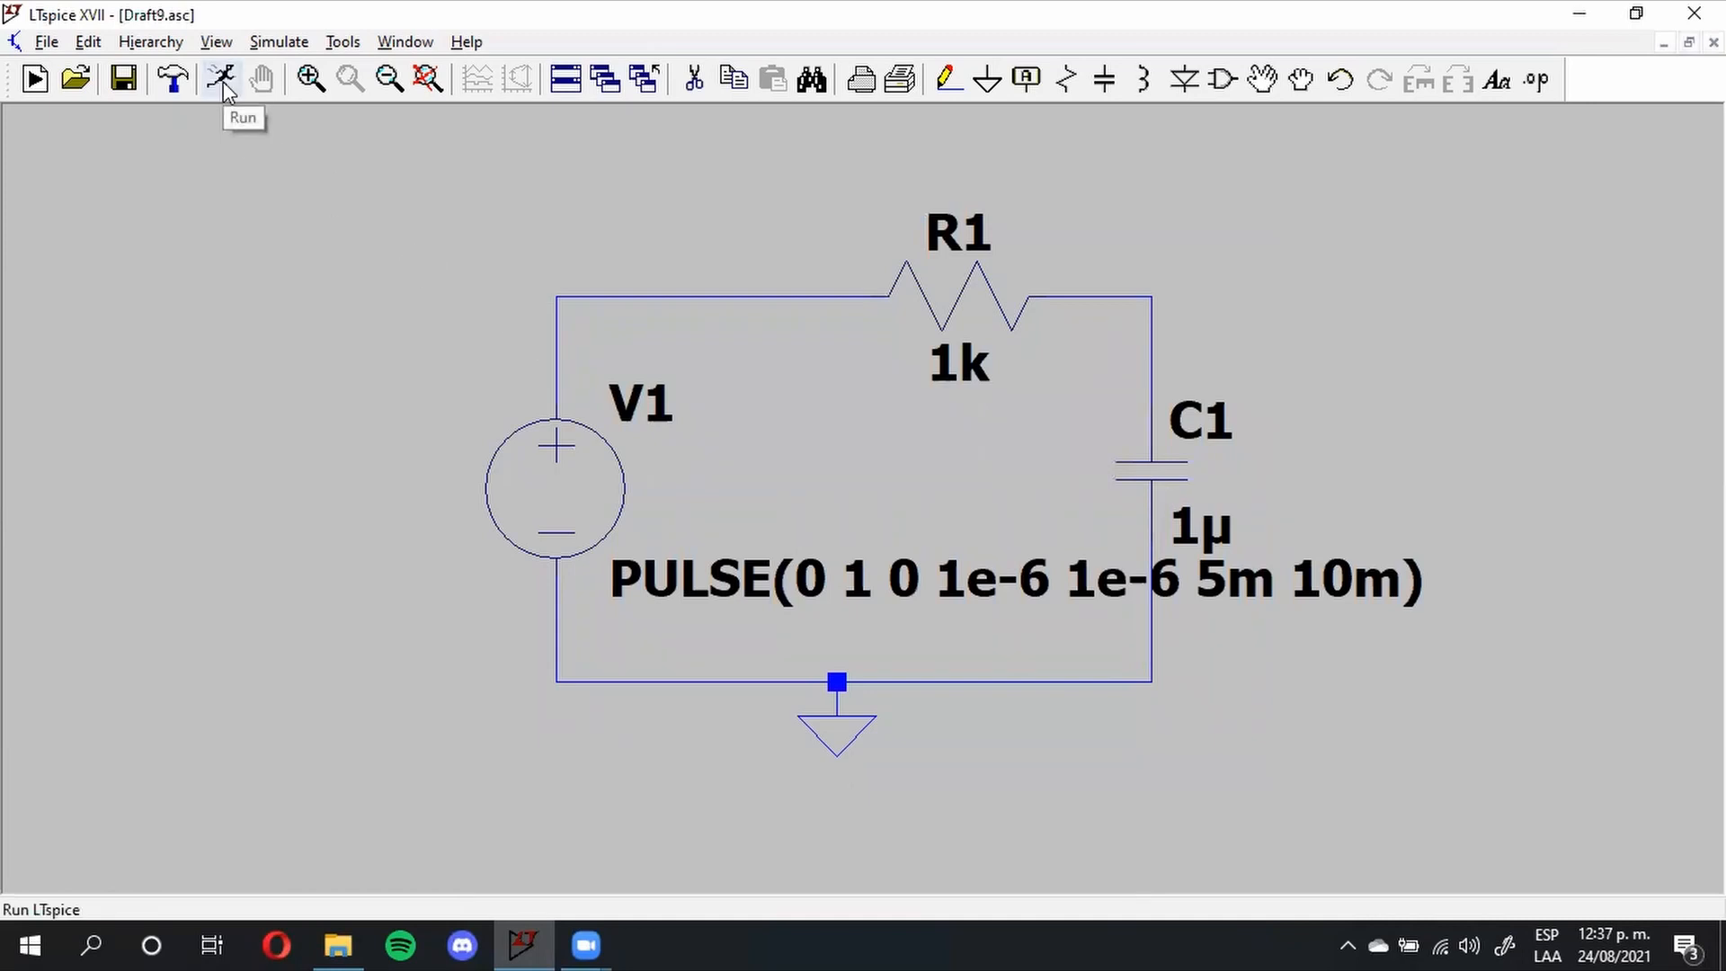
Step: Run a transient simulation with a 10m stop time and plot the voltages at the capacitor node and the source node
click(238, 97)
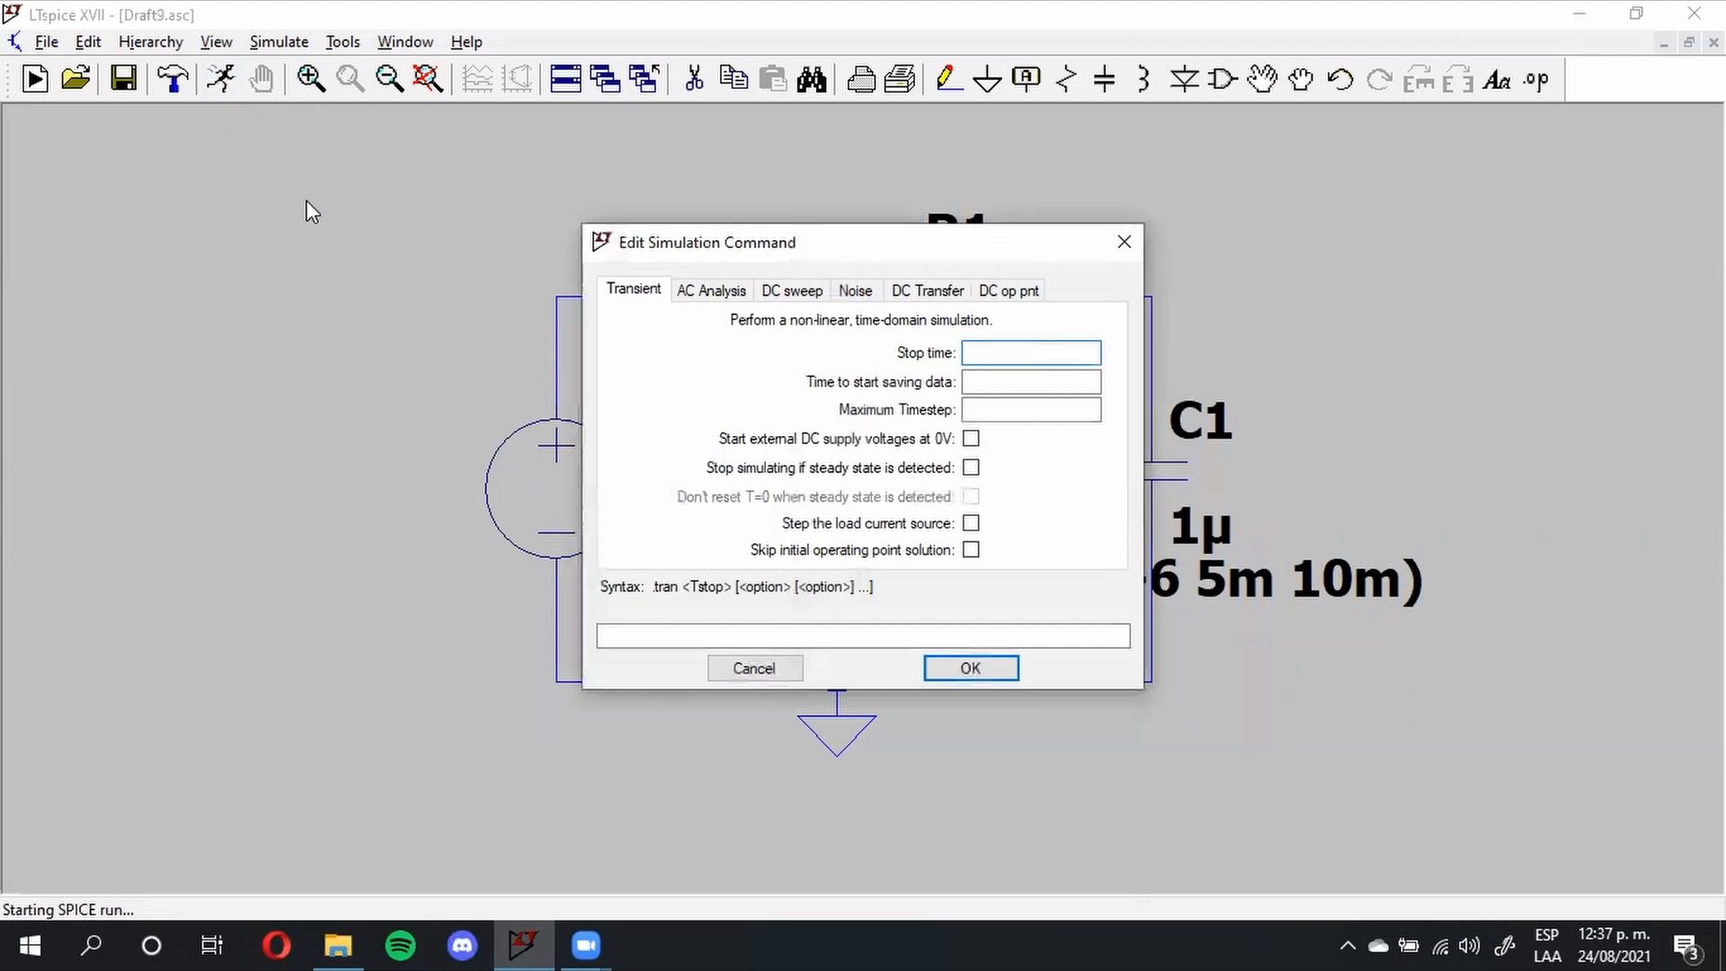
text(10m)
key(Return)
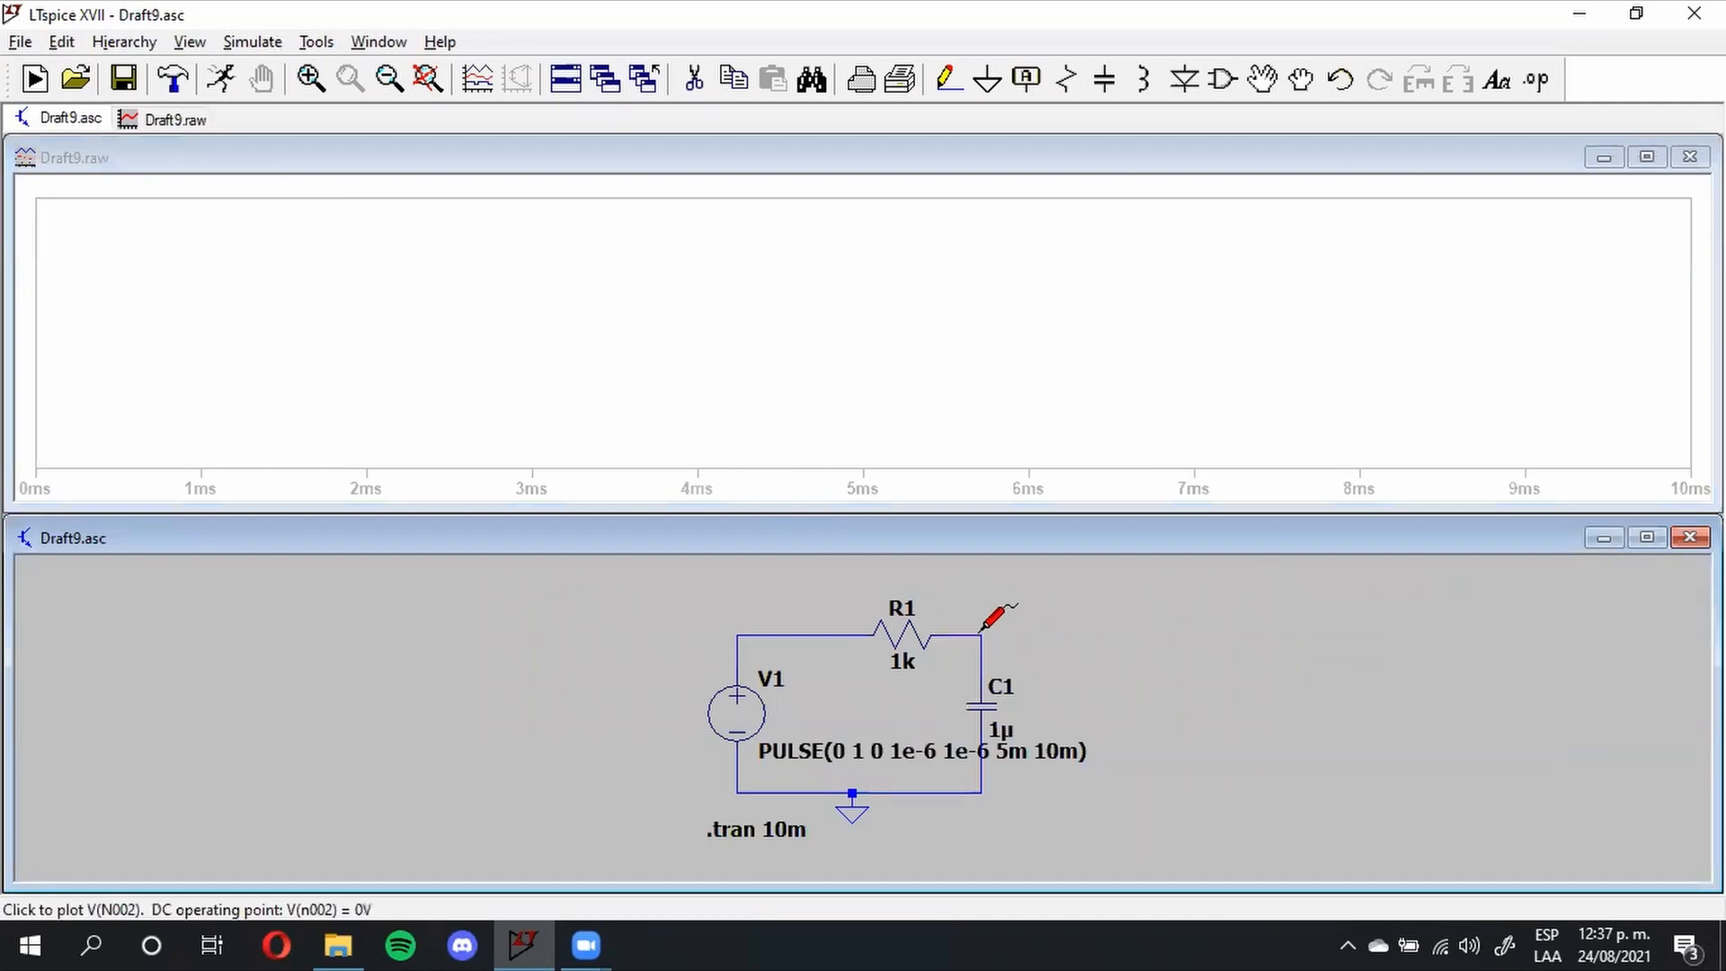
click(983, 631)
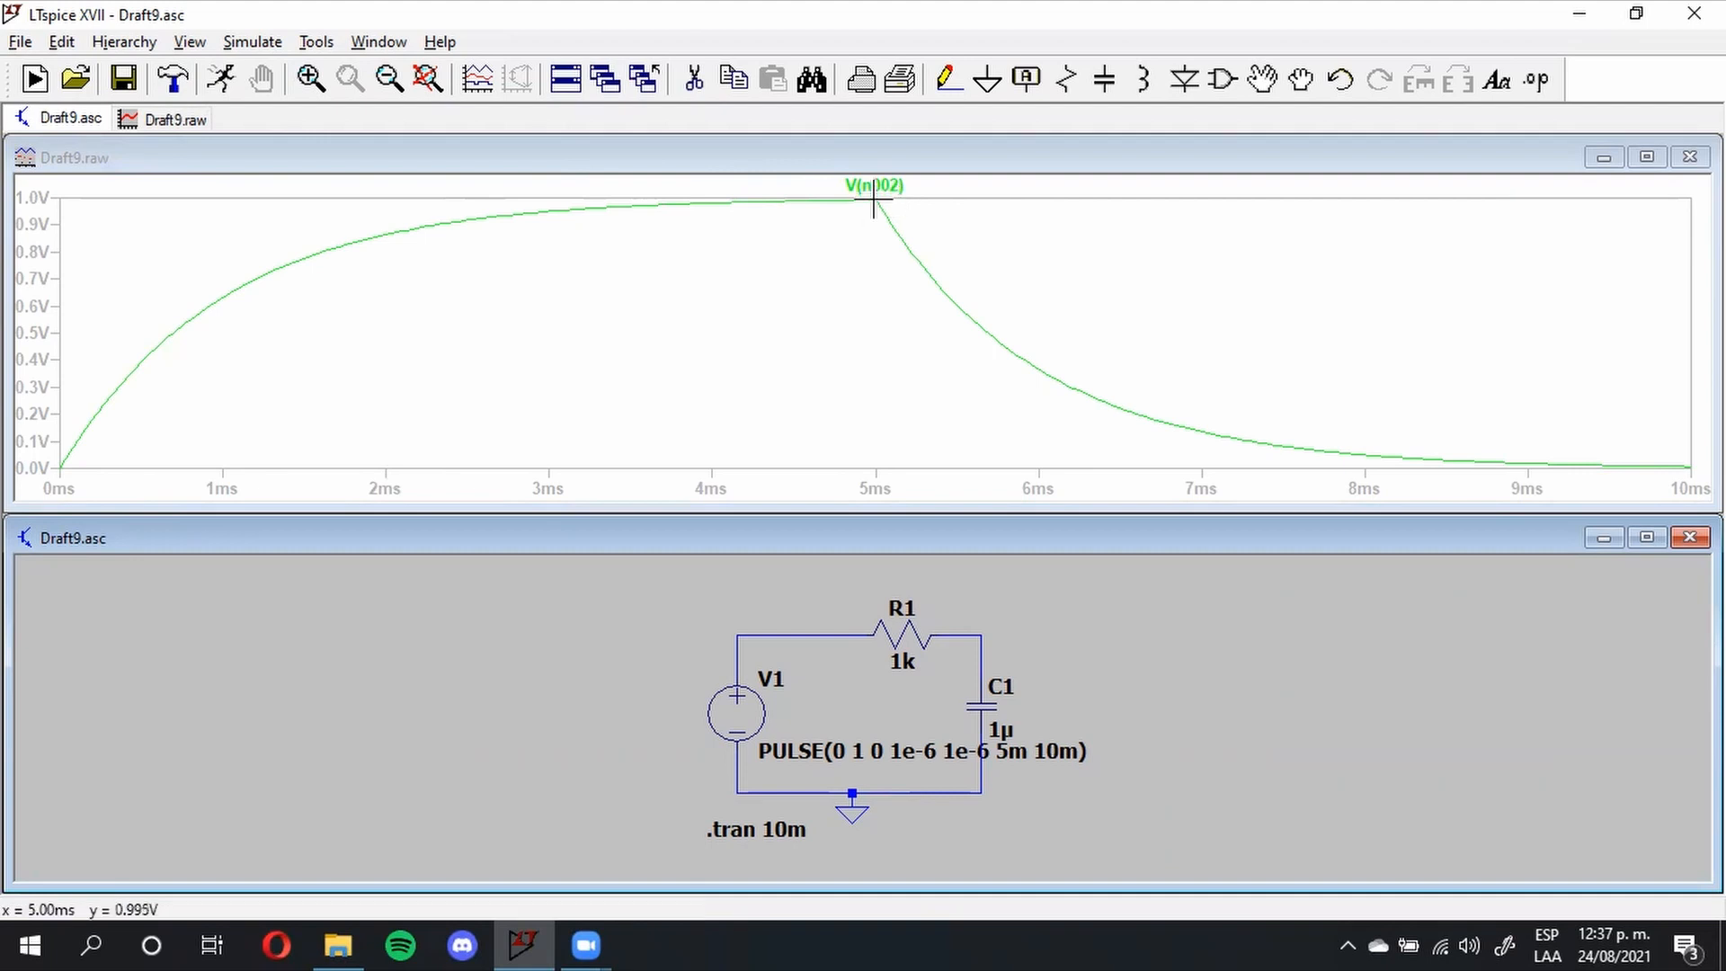
click(742, 627)
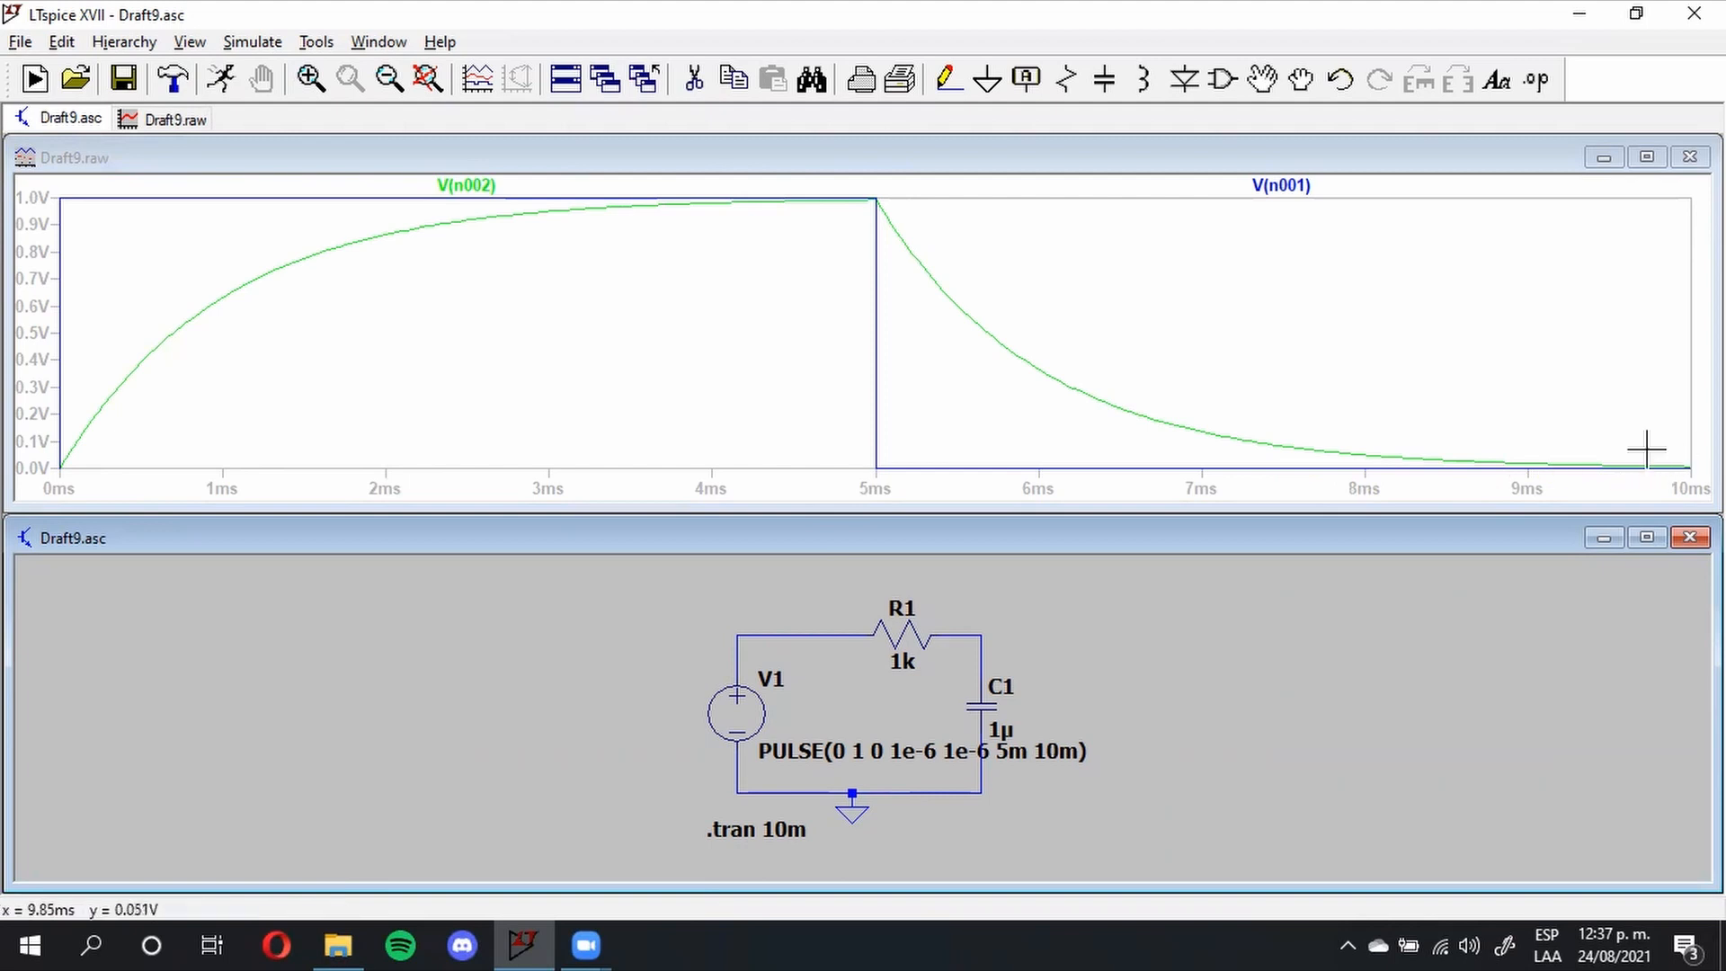
Step: Add the initial condition IC = 0.5 to capacitor C1's SpiceLine attribute and rerun the simulation
right_click(984, 694)
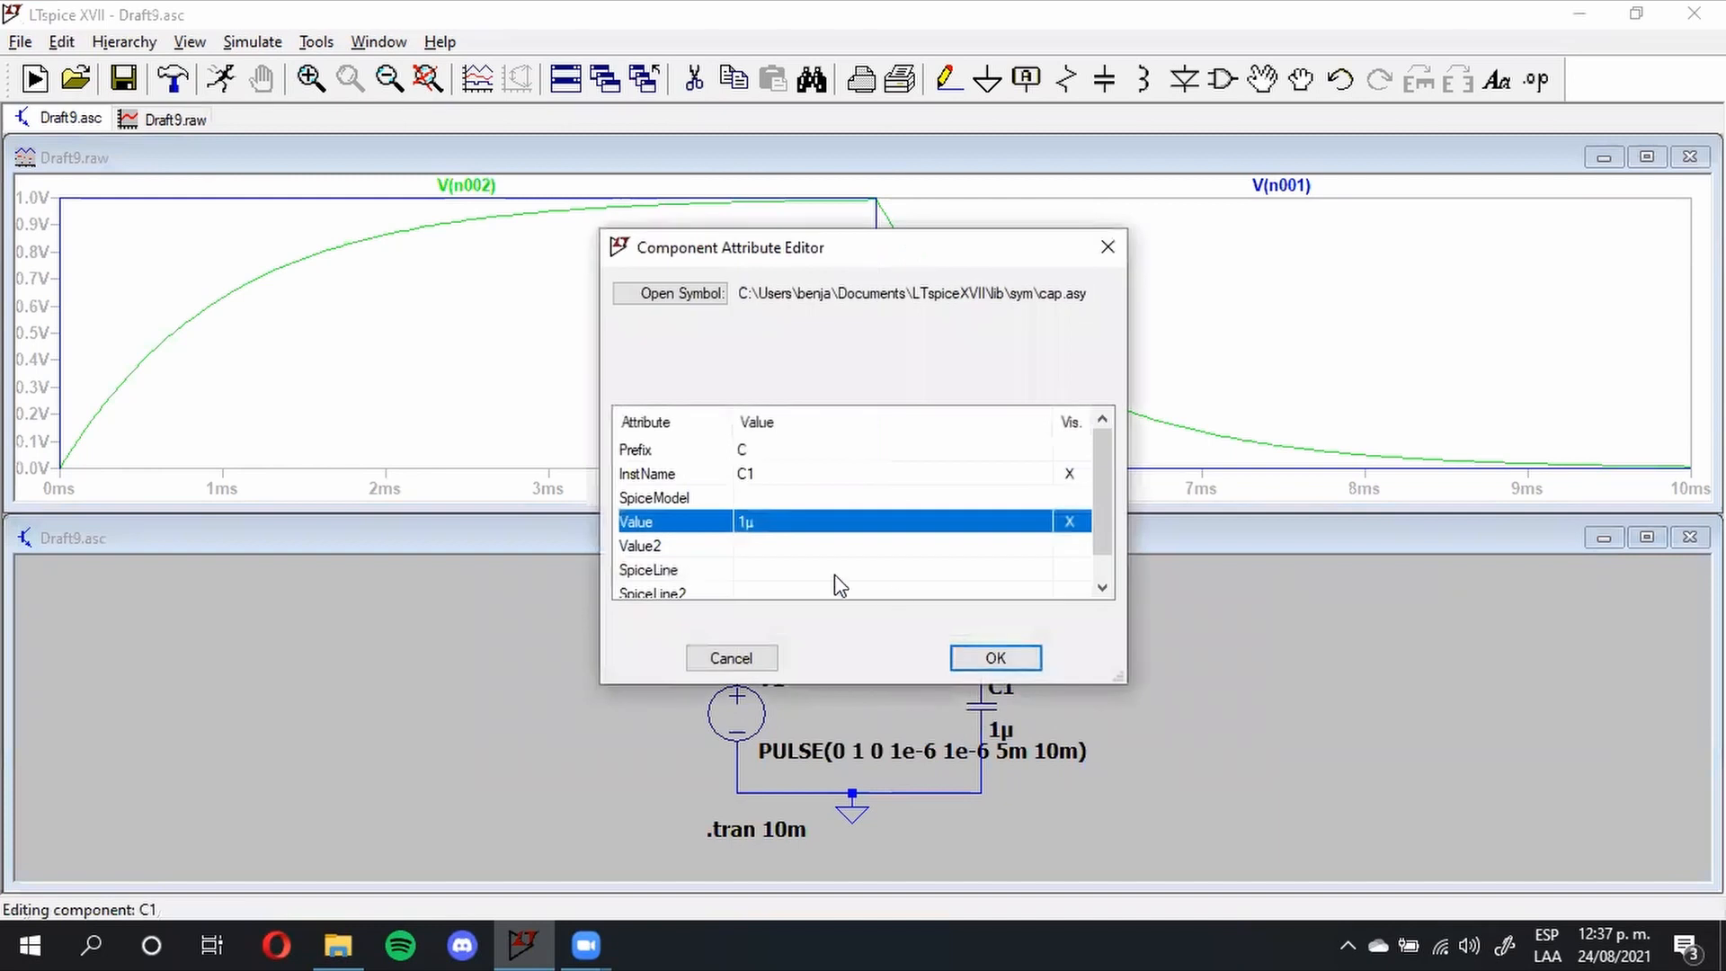
scroll(795, 580, down, 1)
click(752, 545)
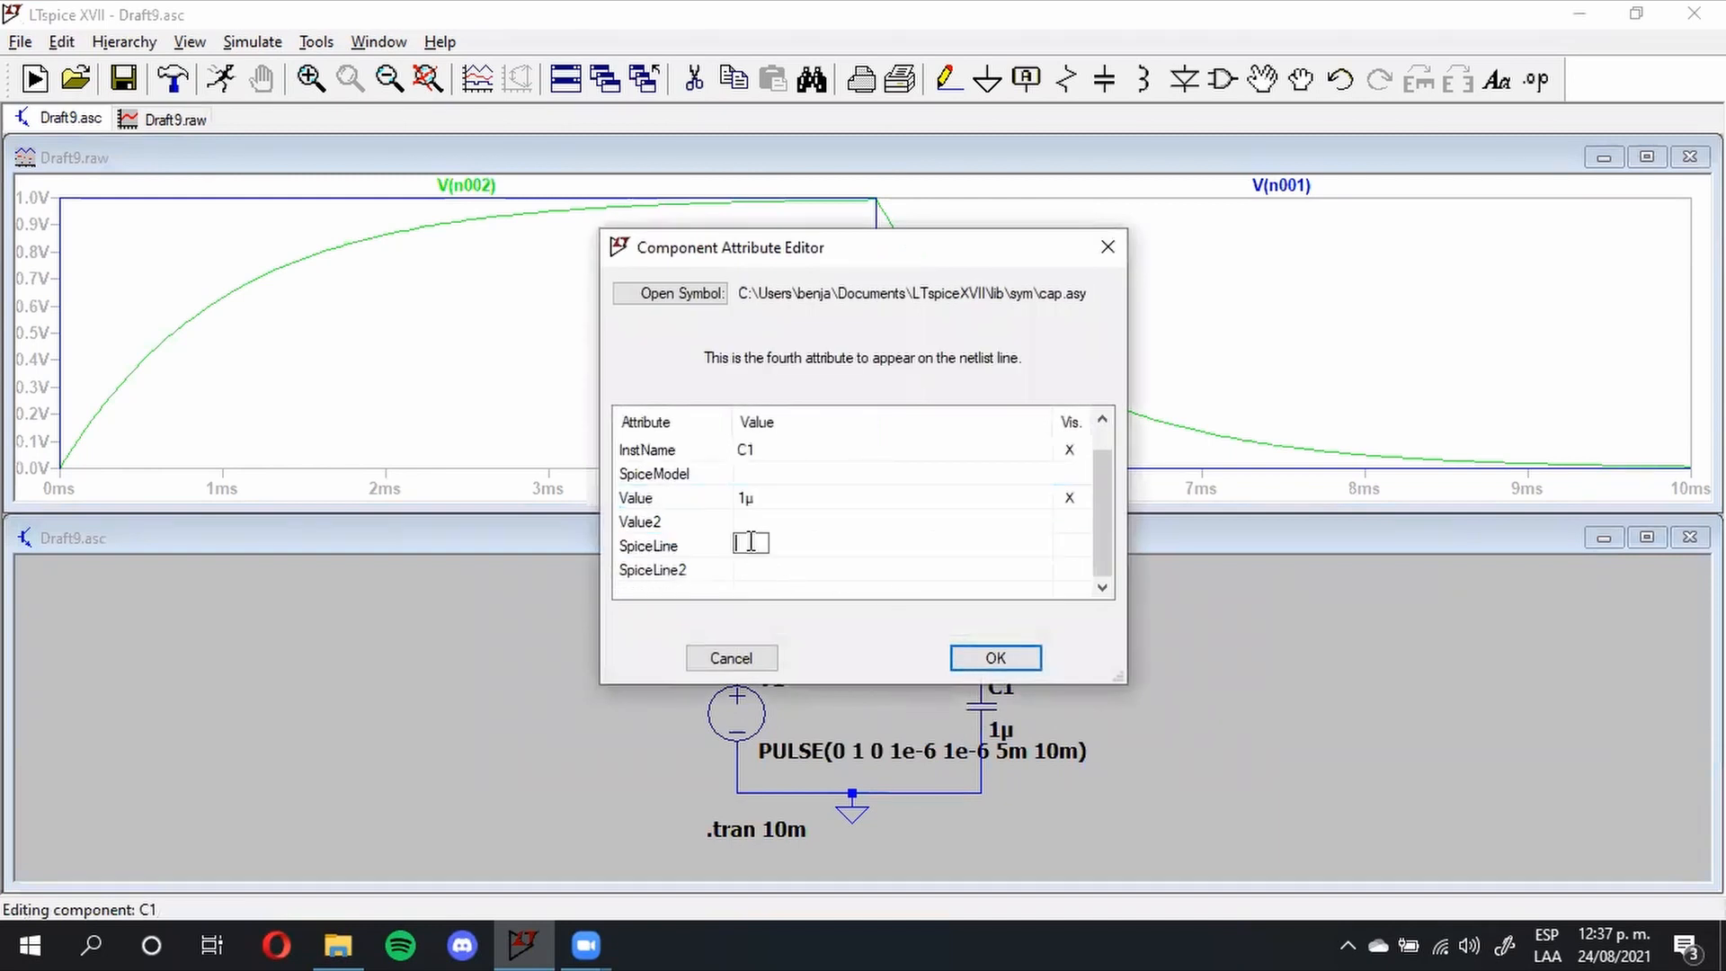
text(IC = 0.5)
click(792, 620)
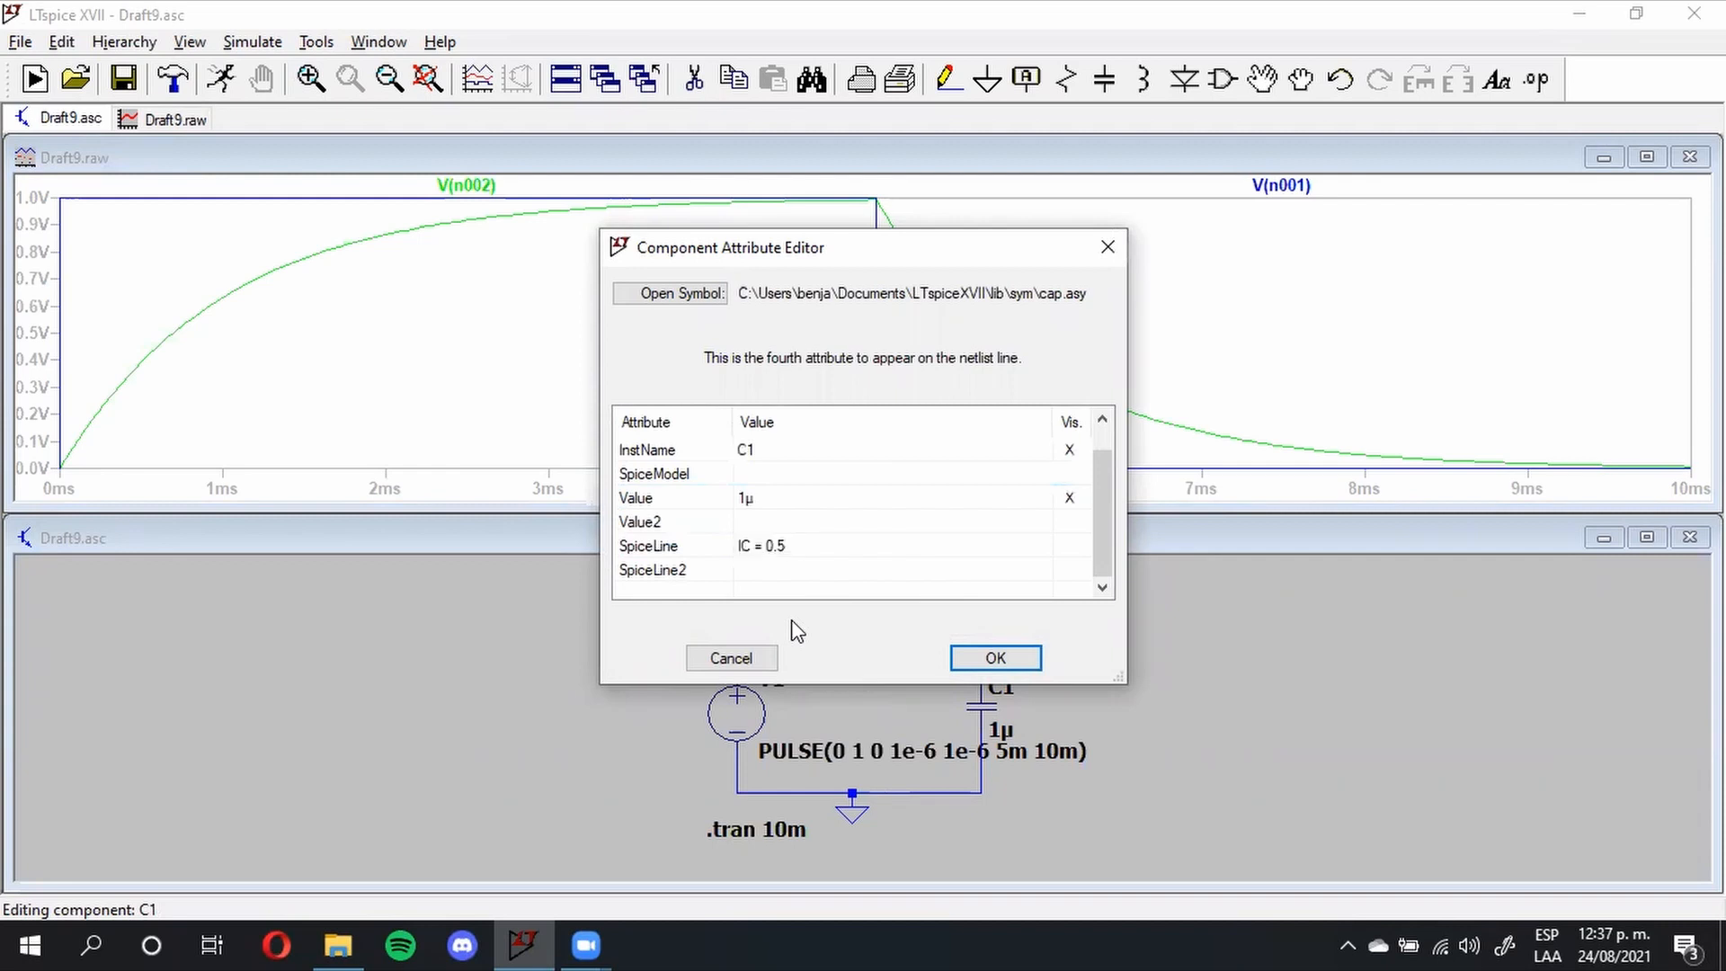
click(978, 661)
click(228, 81)
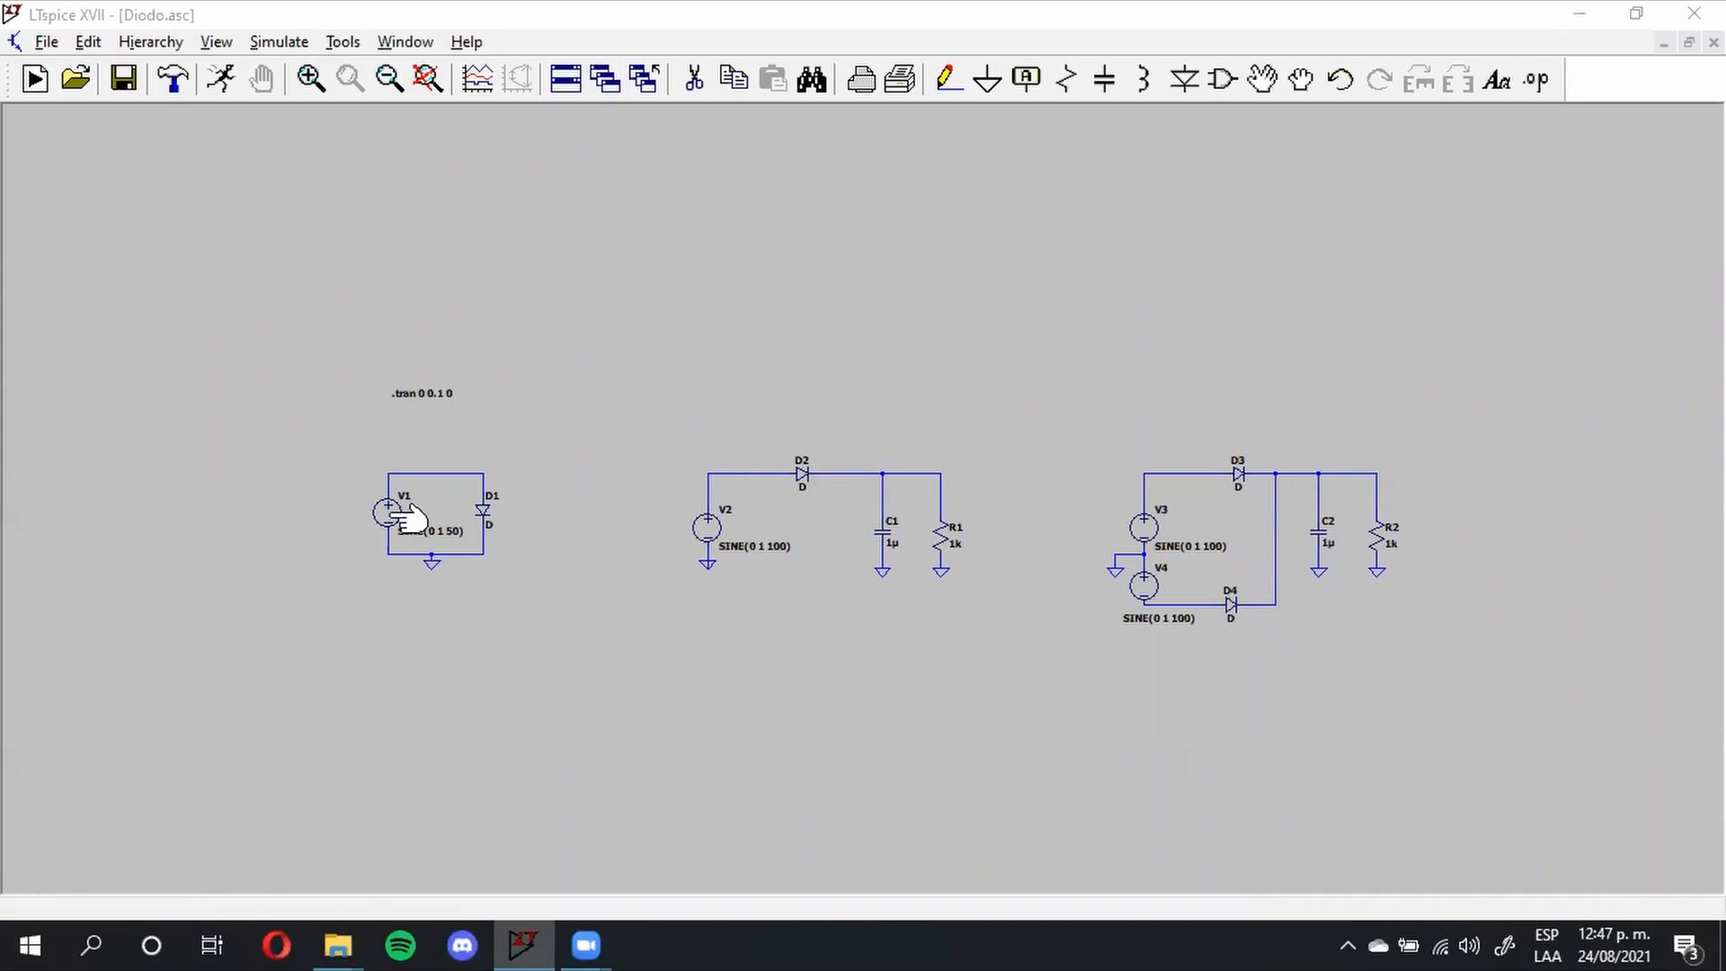
Step: Review the sine source settings of V1 in the diode circuit without changing them
drag(354, 440, 536, 459)
scroll(705, 555, up, 5)
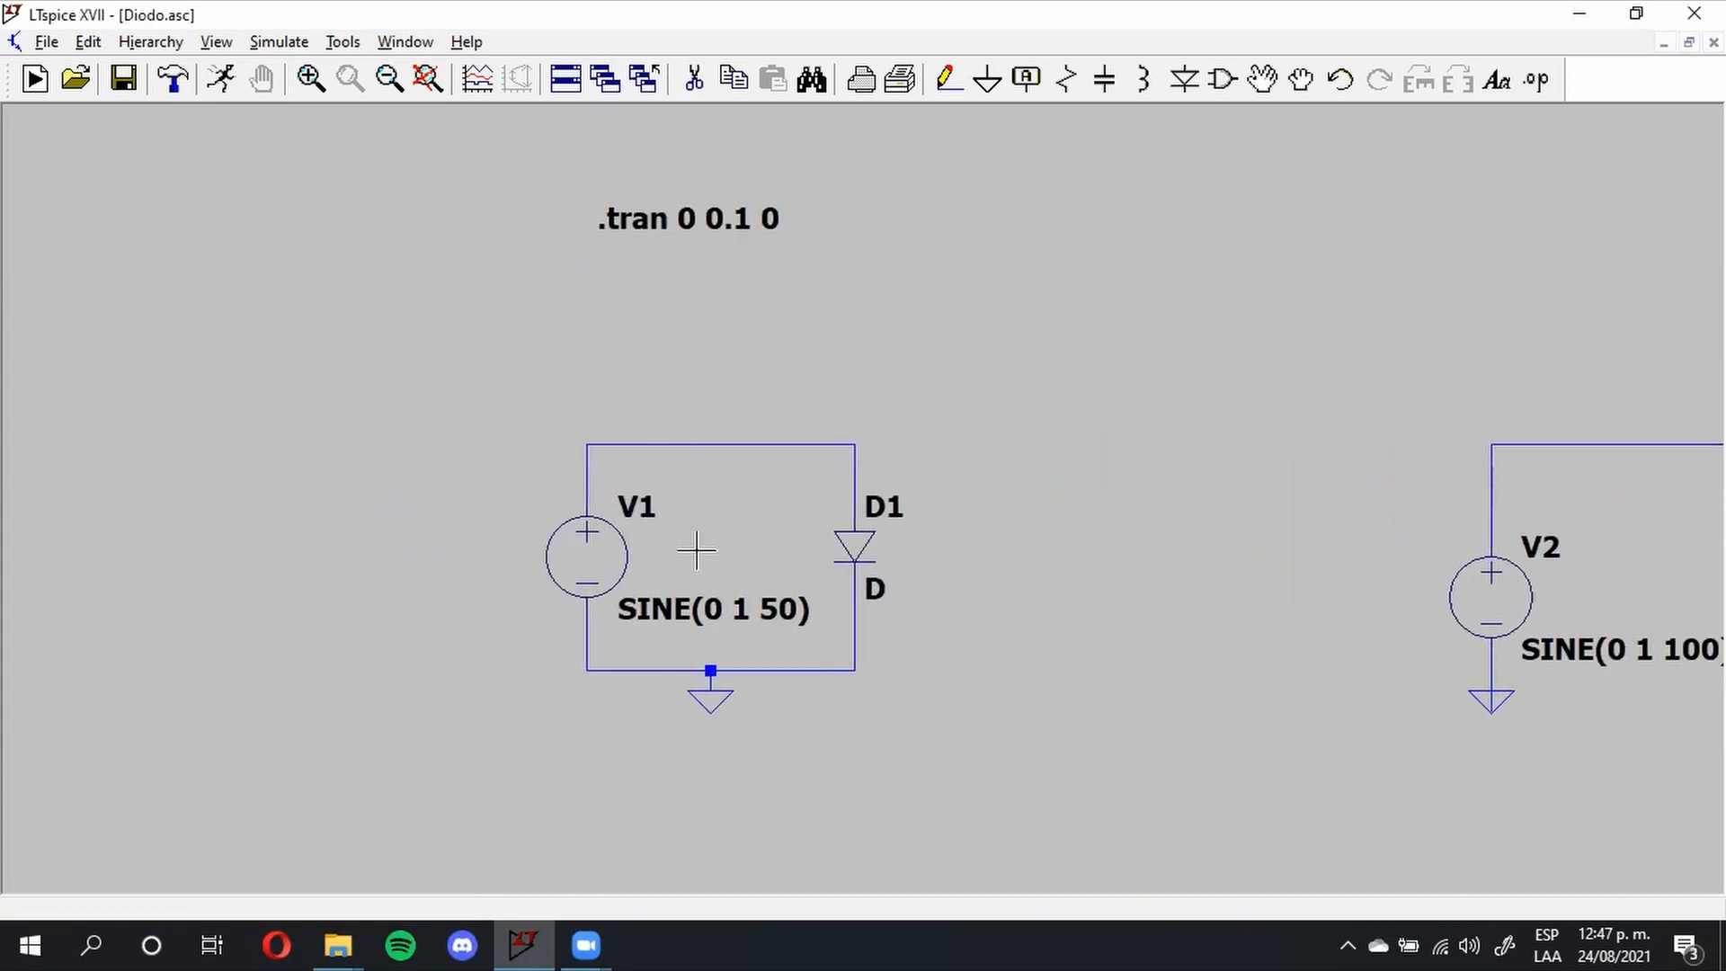
right_click(627, 545)
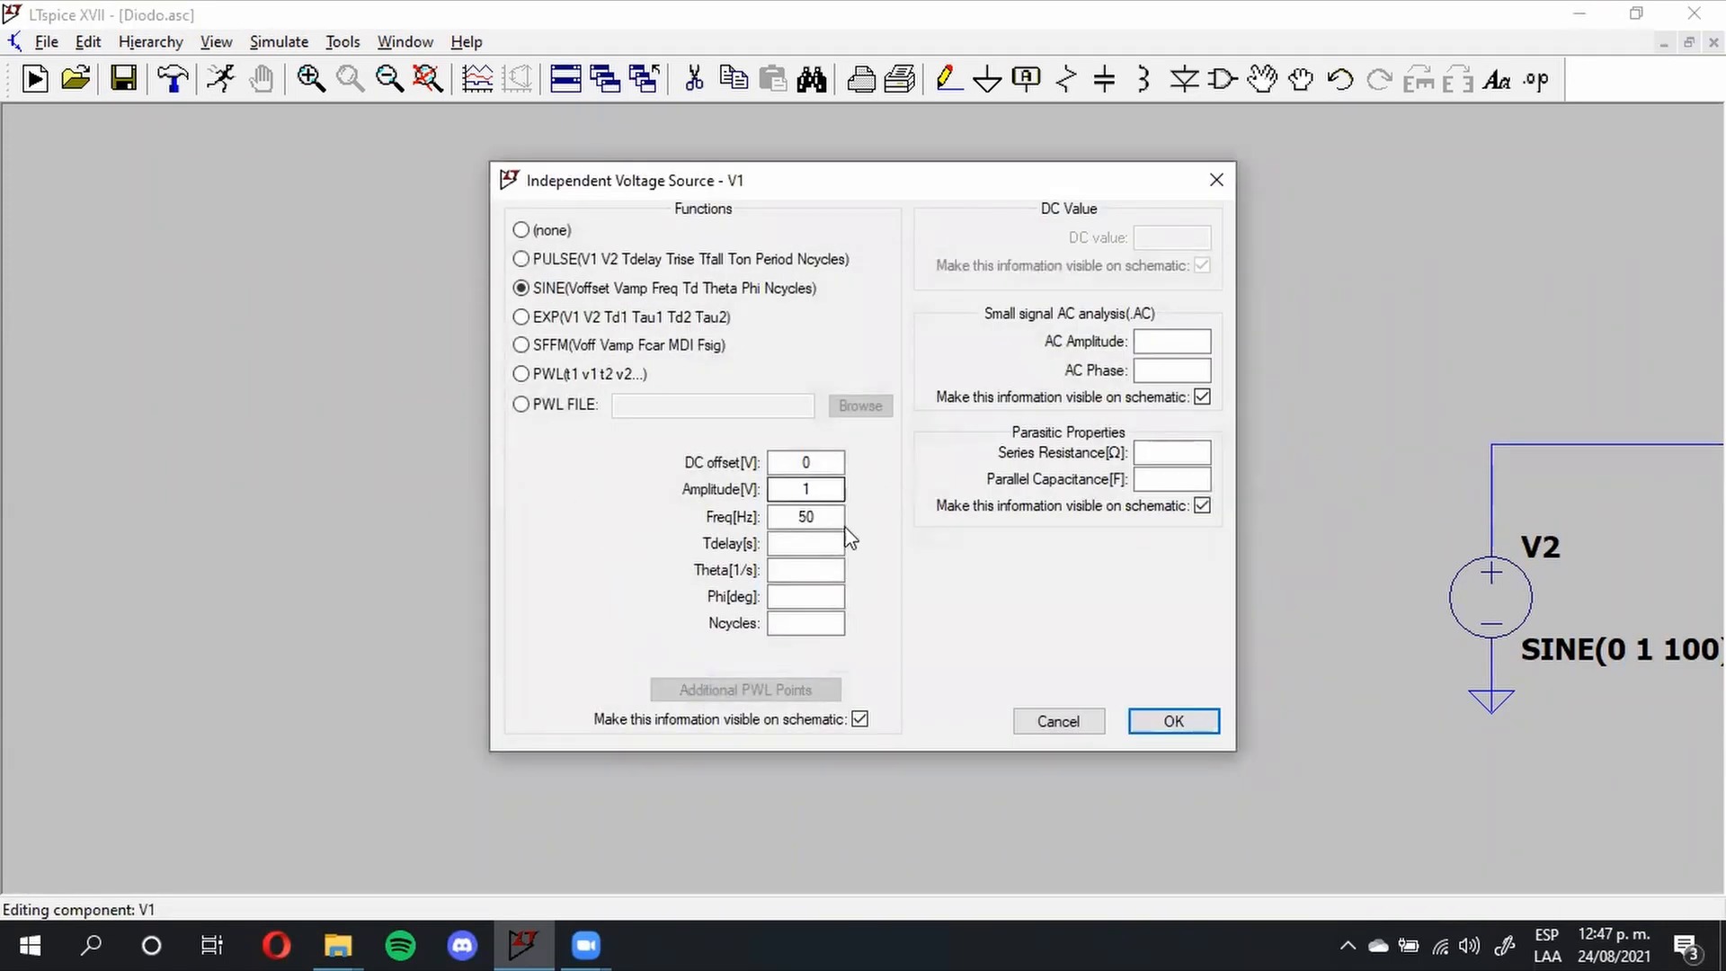
click(1215, 178)
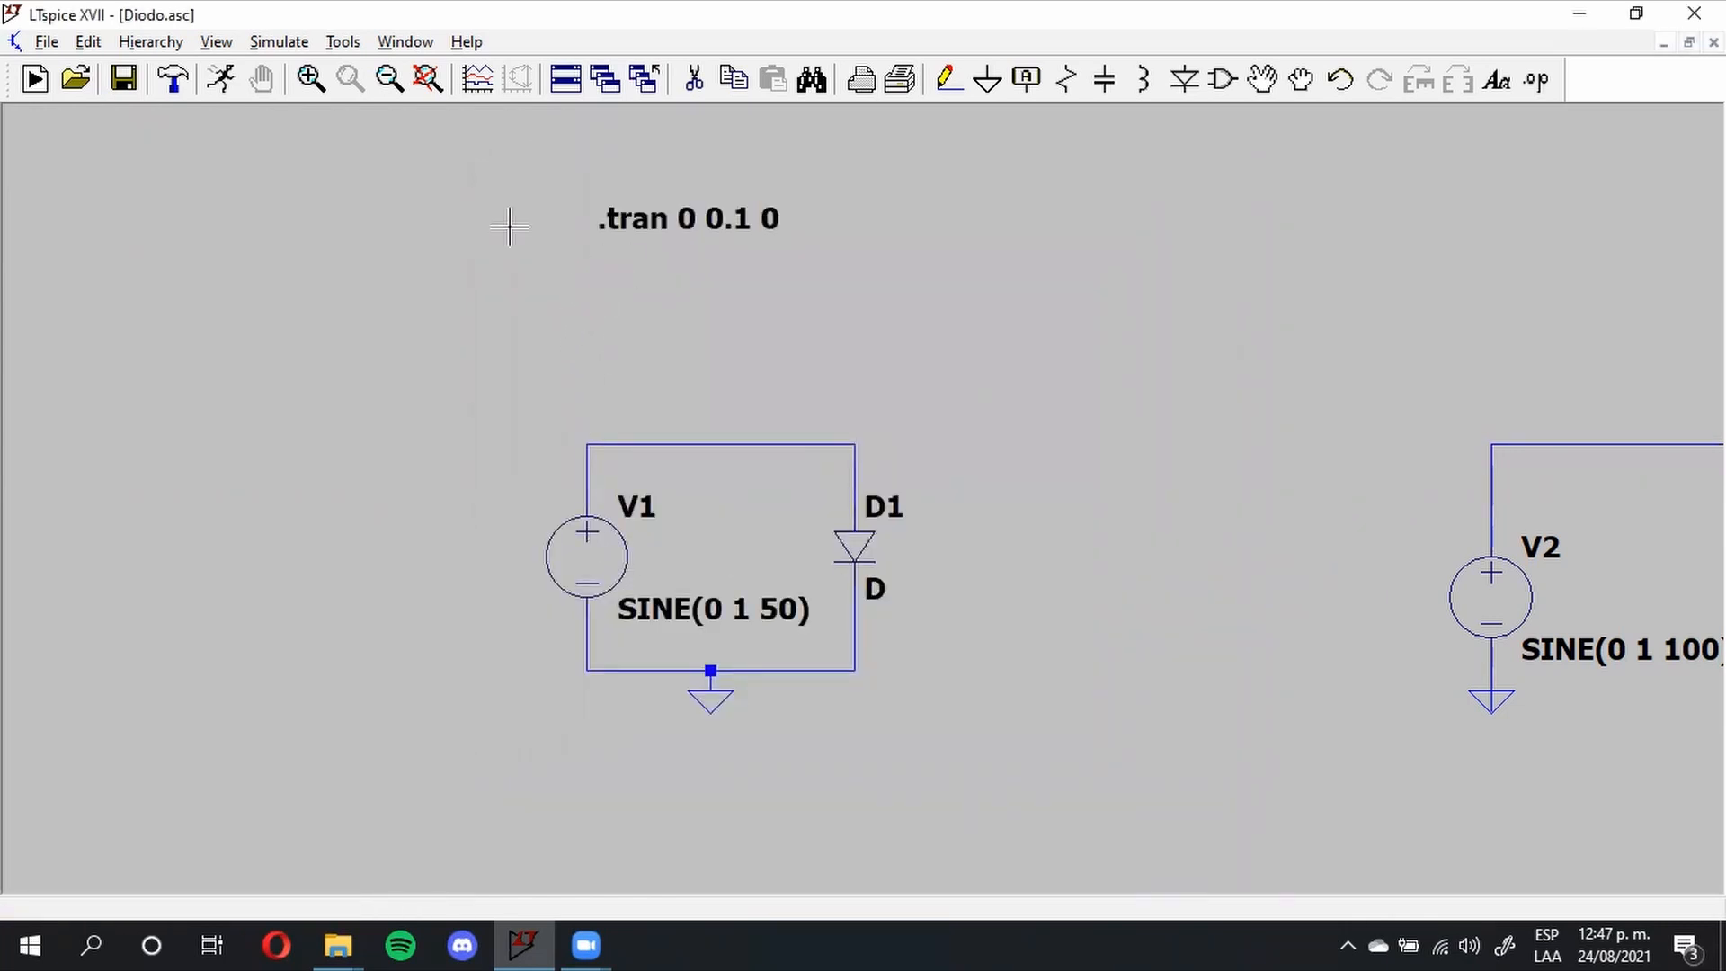
Step: Run the transient simulation and plot the voltage at diode D1's upper node together with the current through D1
click(230, 88)
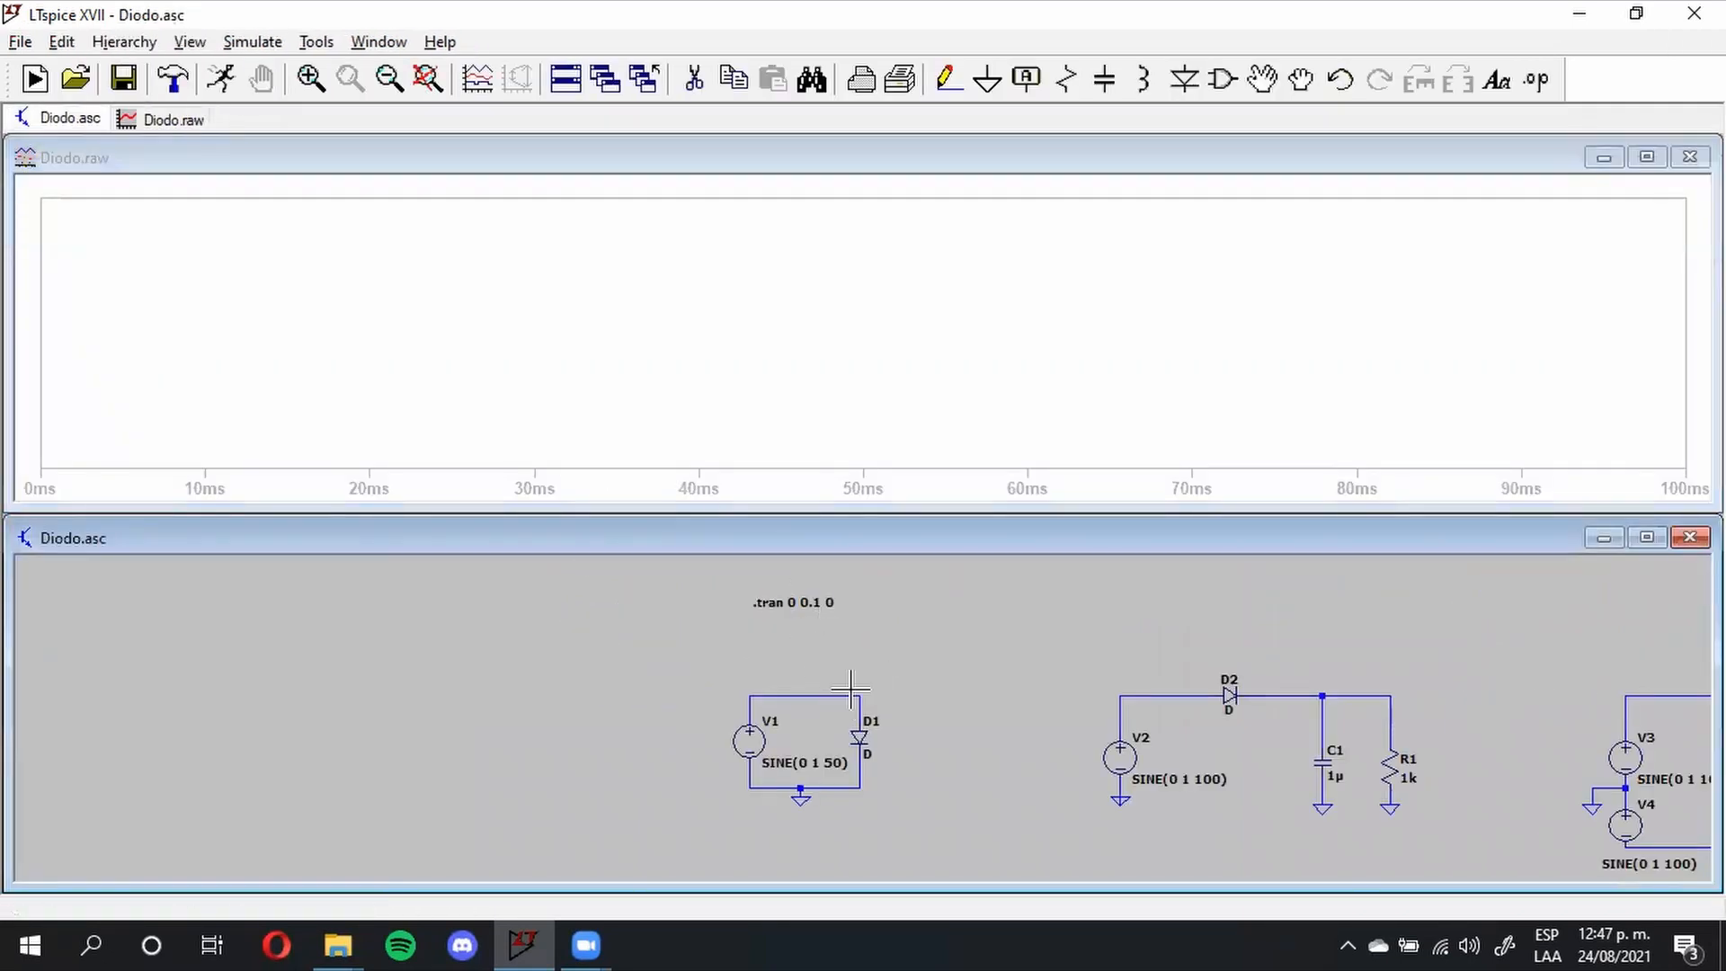
click(861, 691)
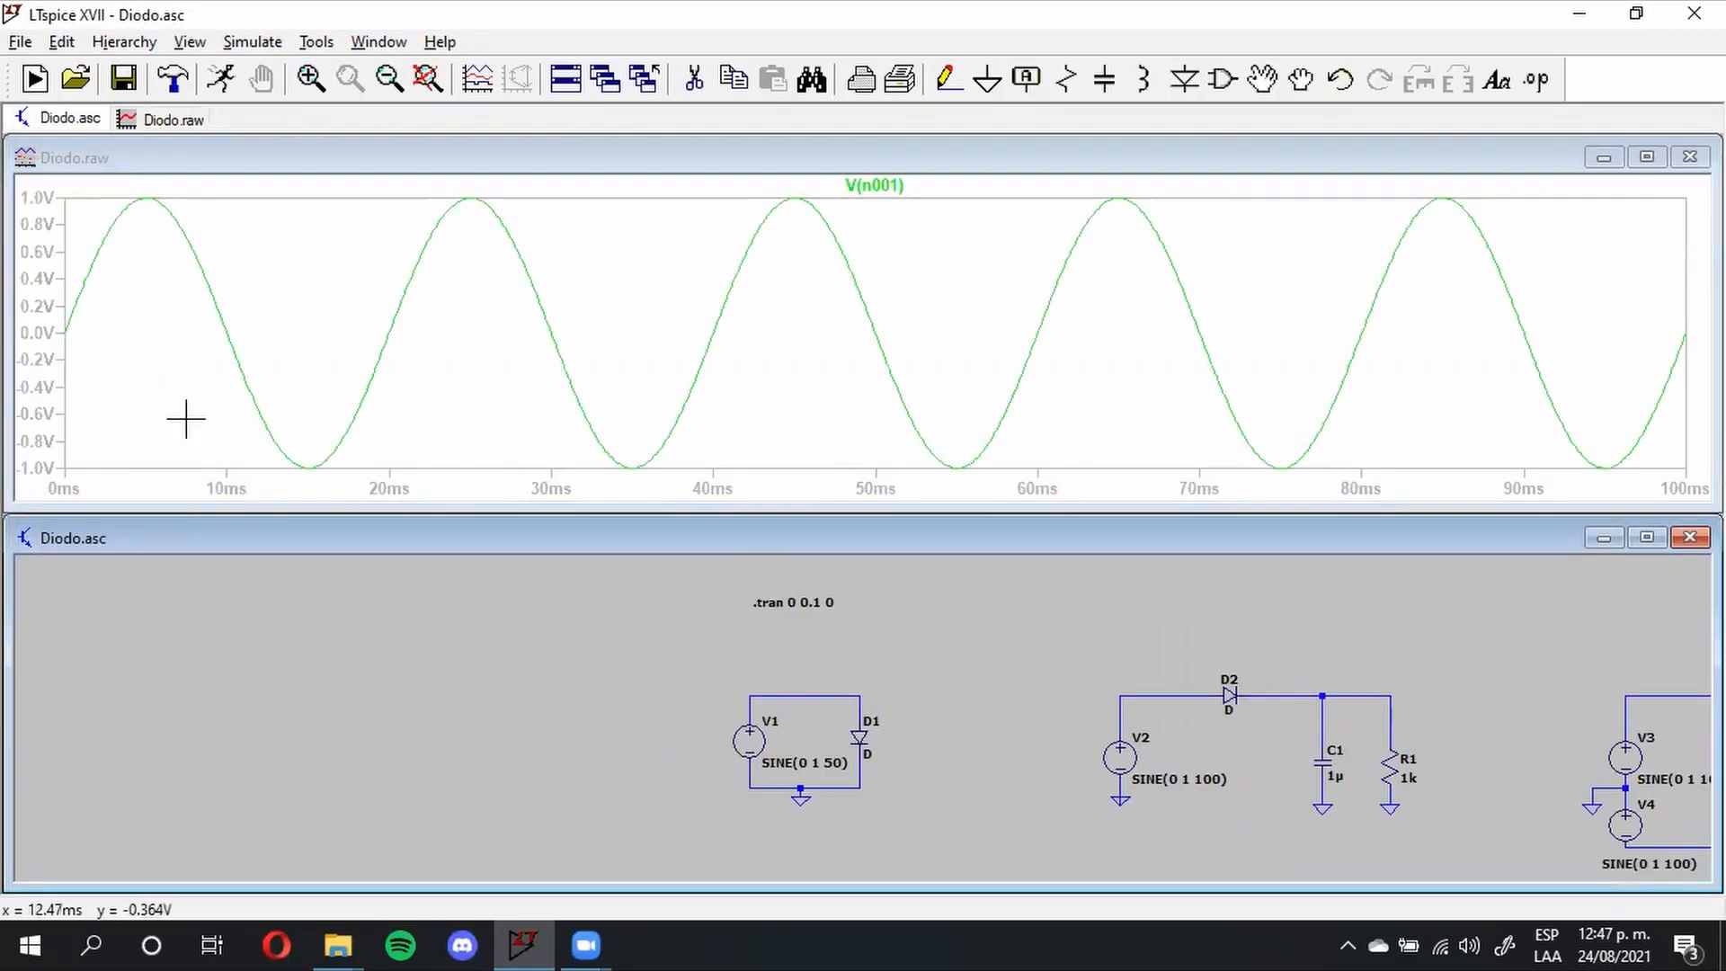
click(863, 728)
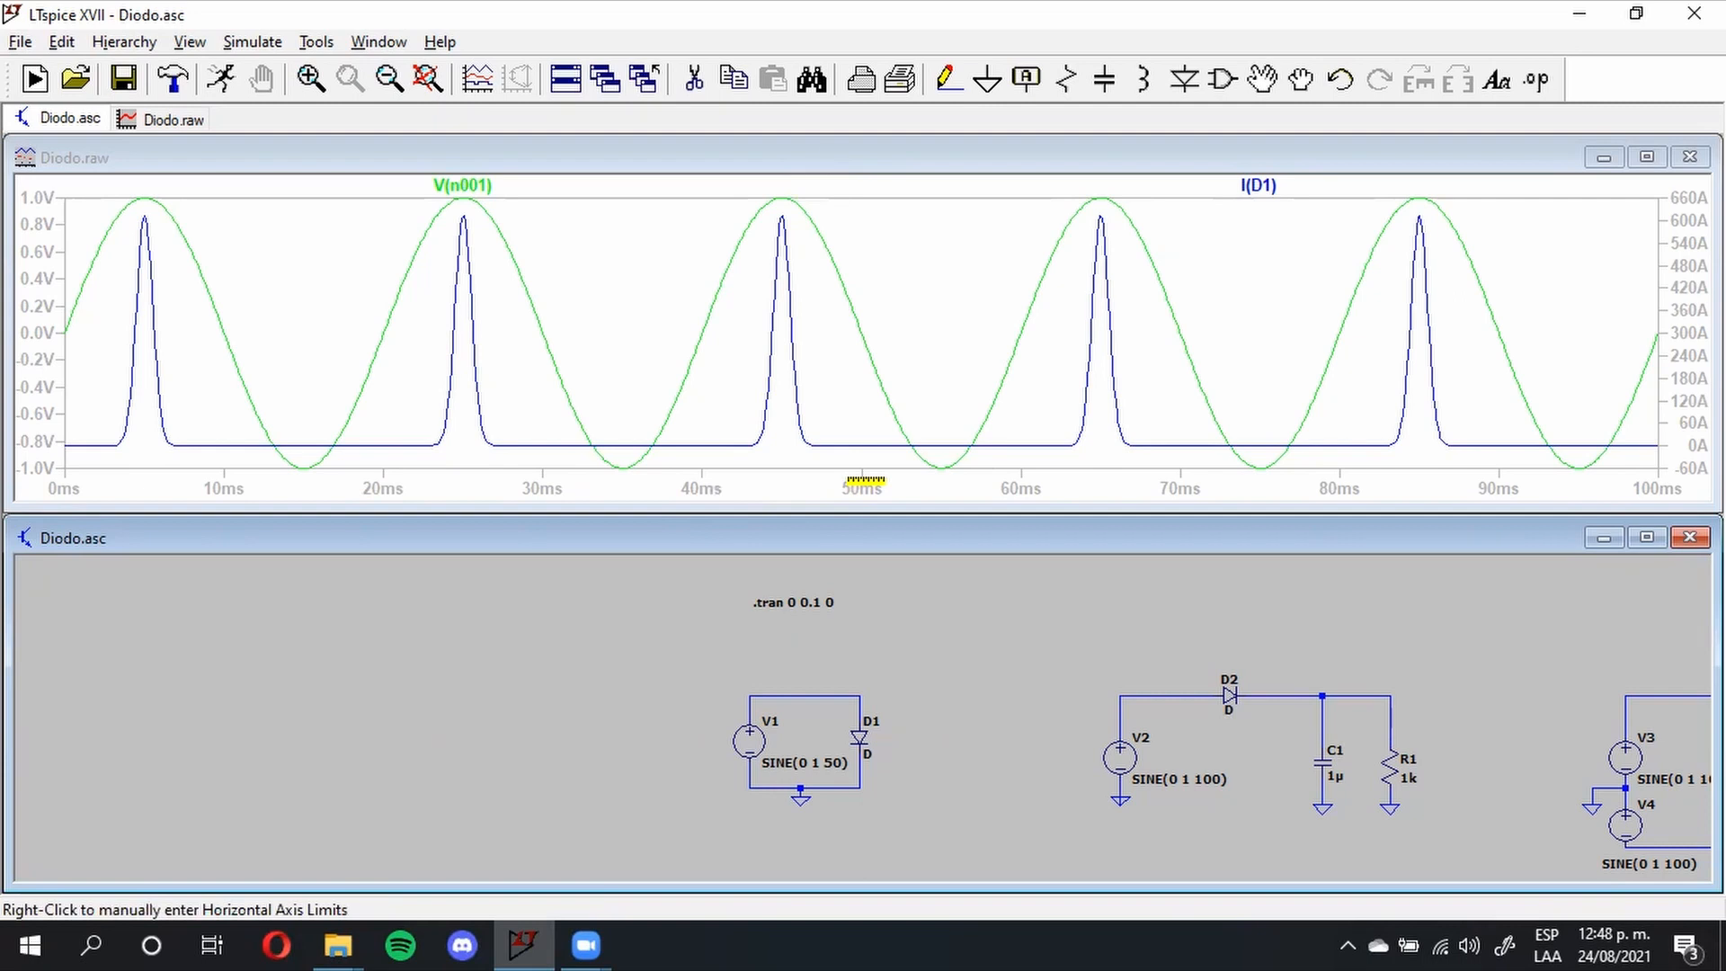
Step: Plot the diode current against V(n001) by making it the horizontal axis quantity, and remove the V(n001) trace
right_click(864, 481)
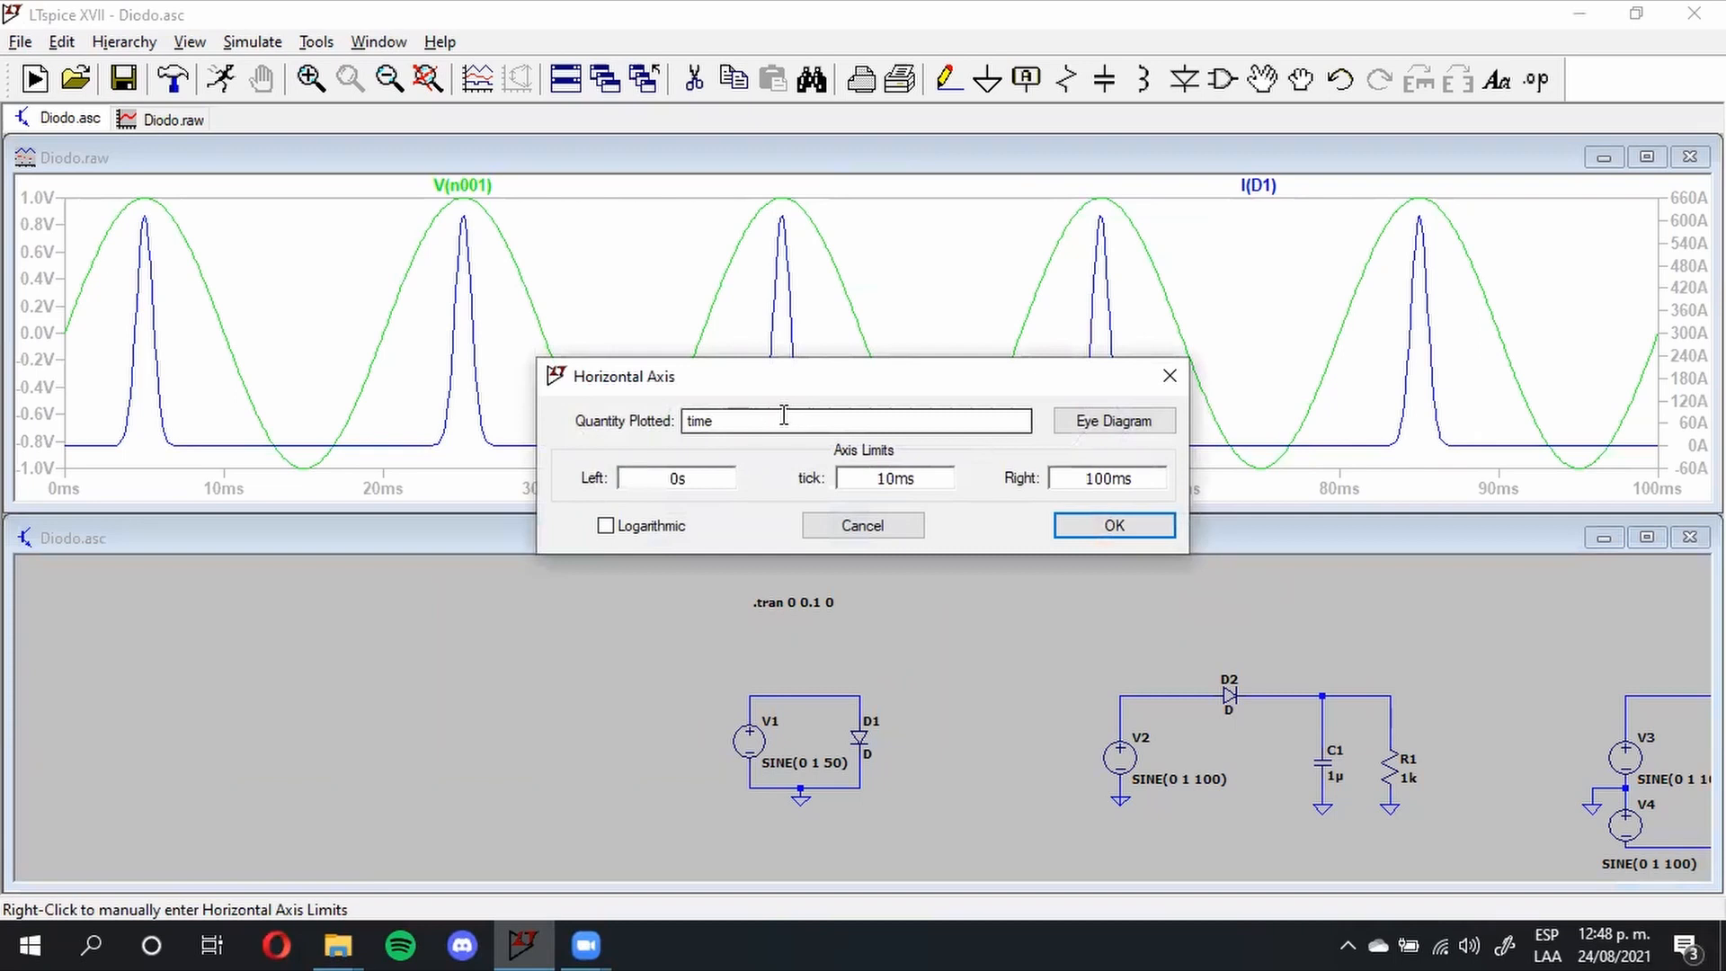
click(1170, 376)
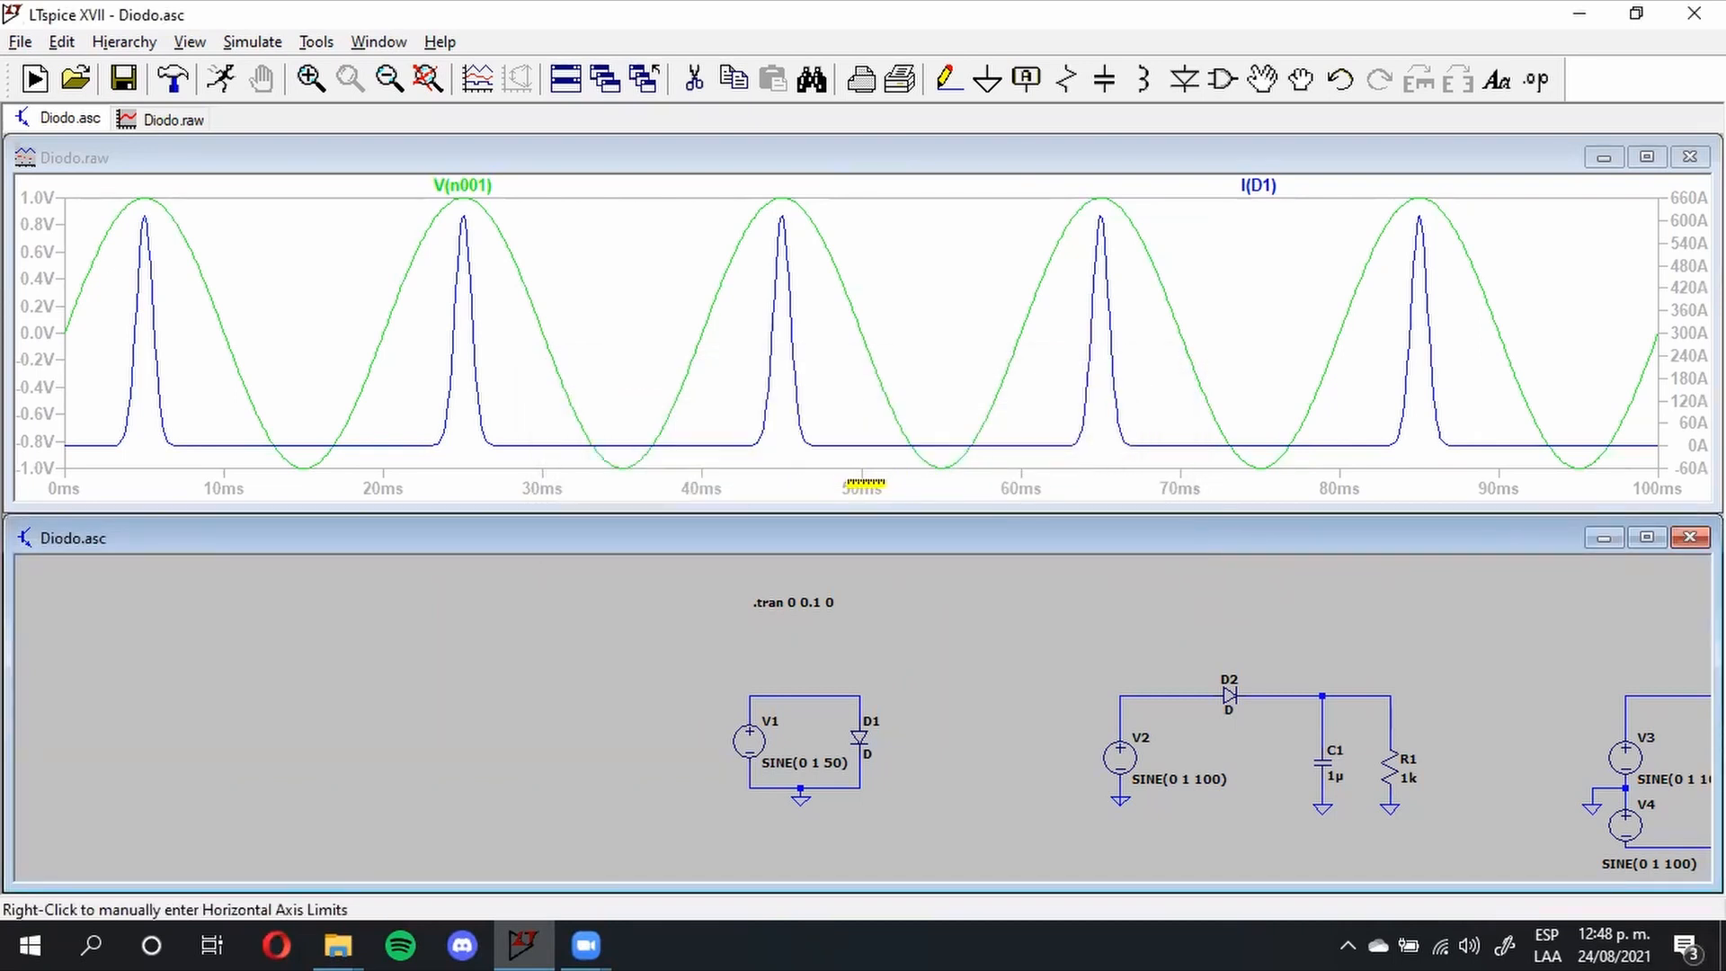
right_click(865, 483)
drag(742, 418, 647, 418)
text(V(n001)
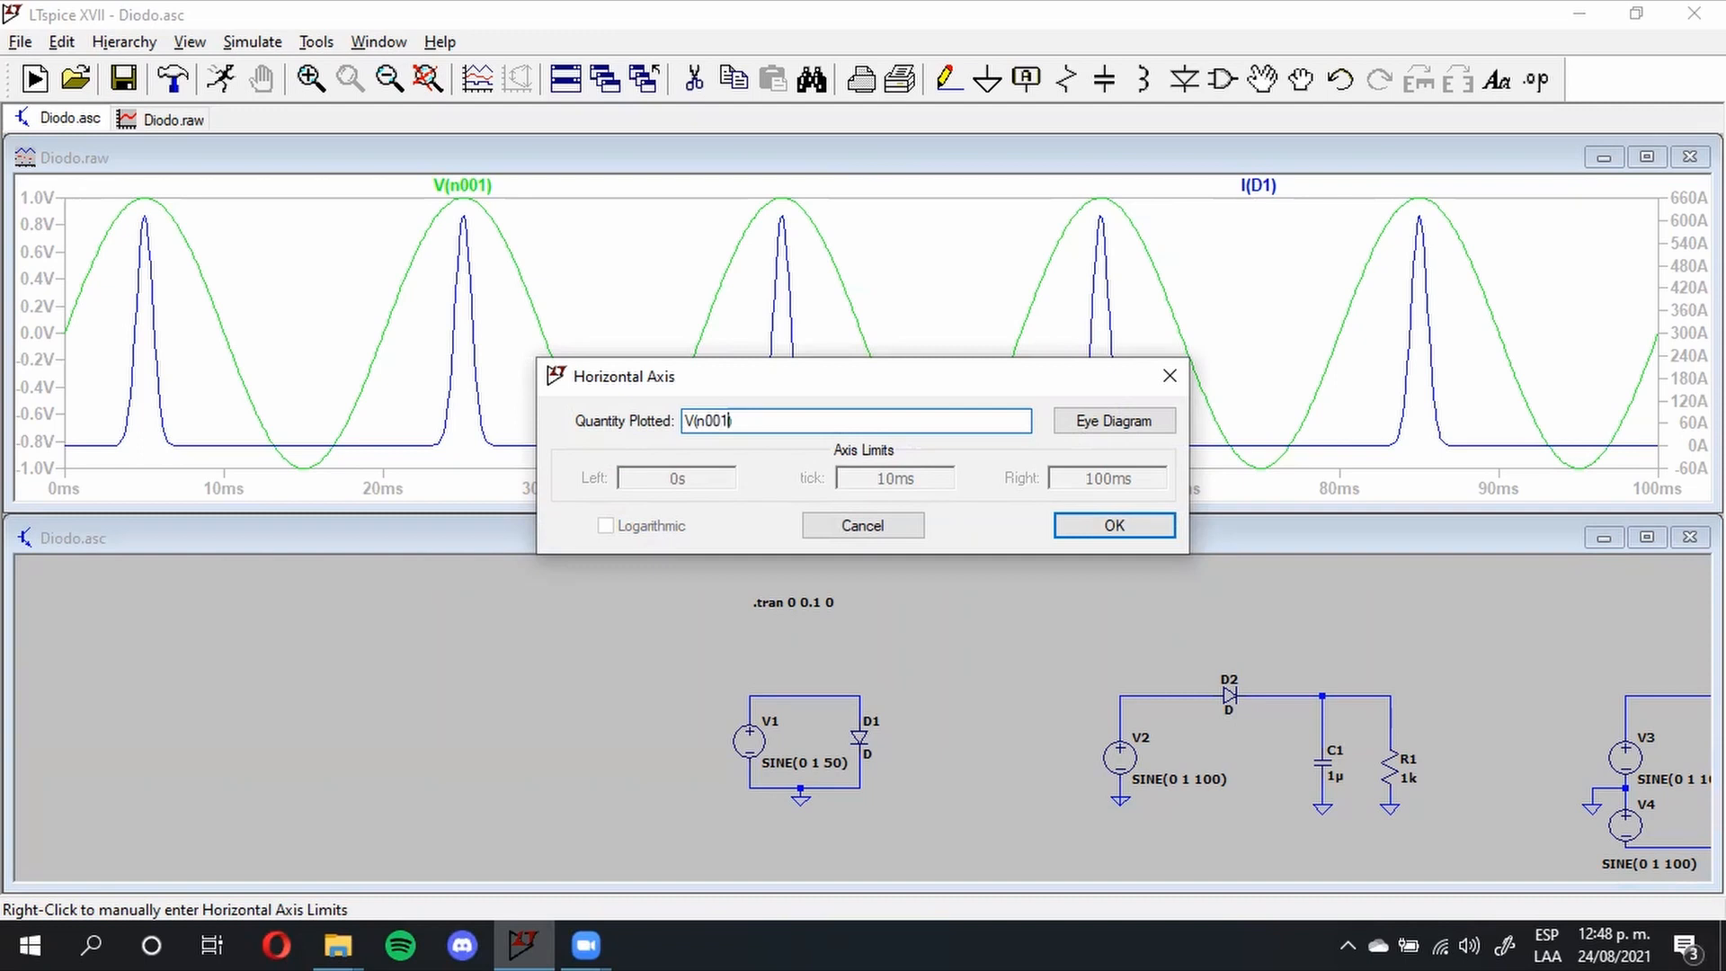
key(Return)
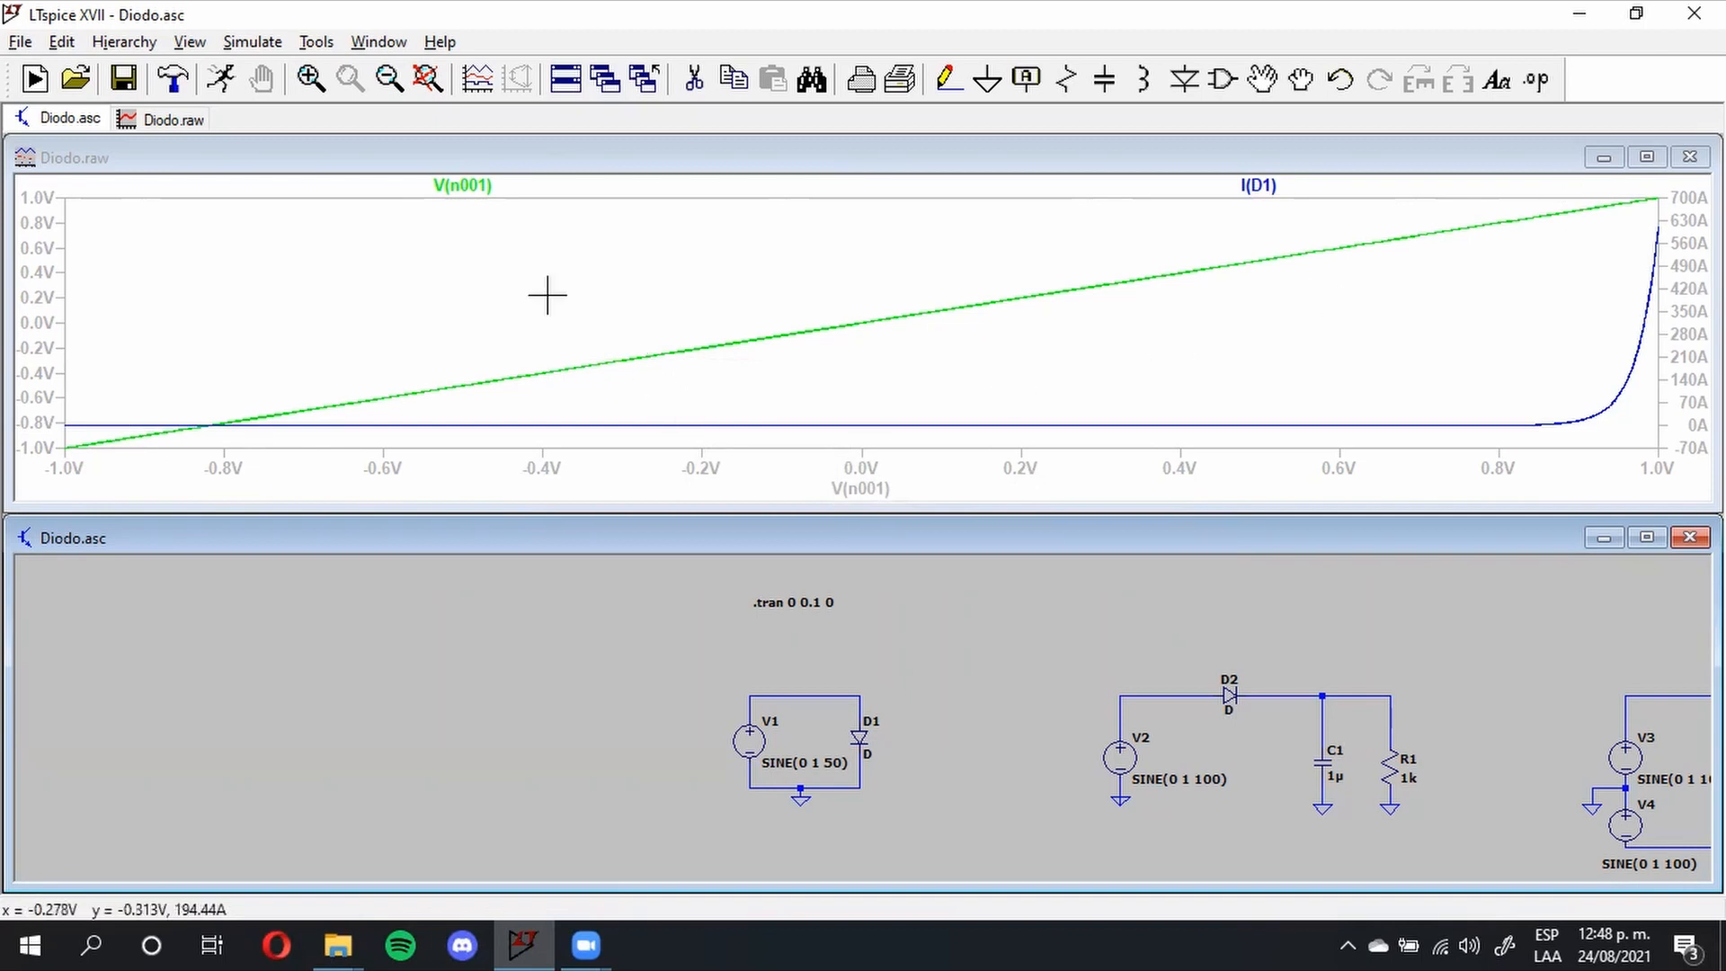
mouse_move(468, 185)
mouse_down()
mouse_move(336, 269)
mouse_move(229, 497)
mouse_up()
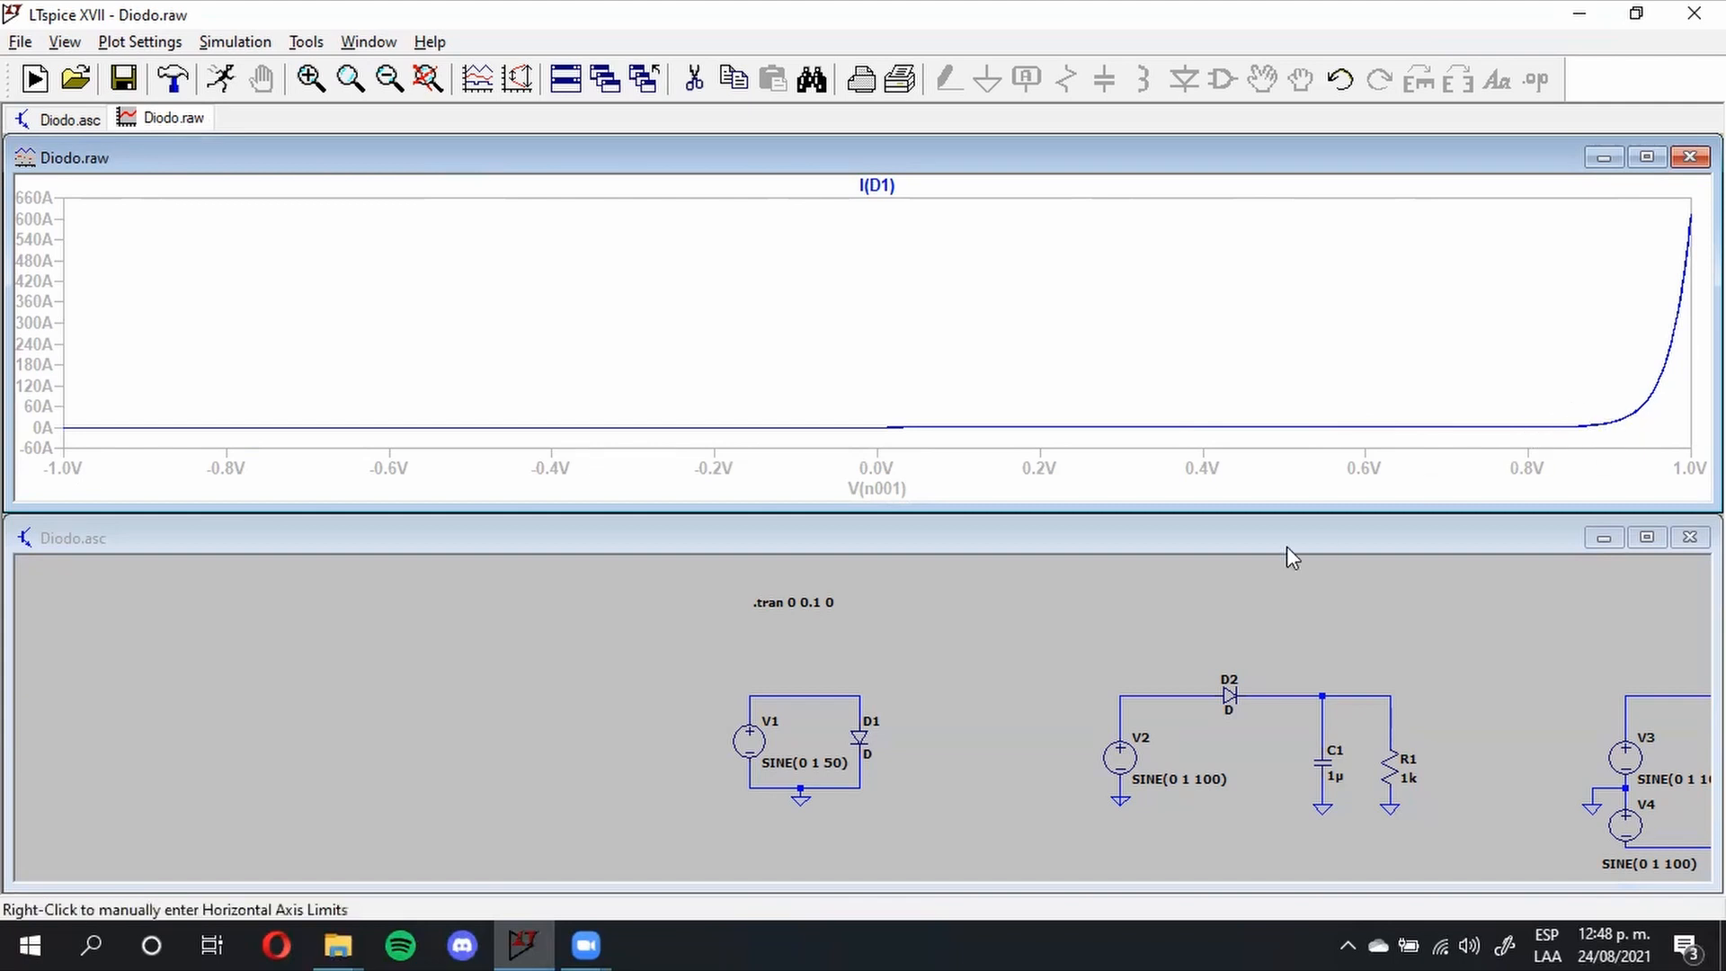
Step: Close the diode waveform plot and maximize the schematic, showing the two rectifier circuits
drag(1340, 635, 1271, 605)
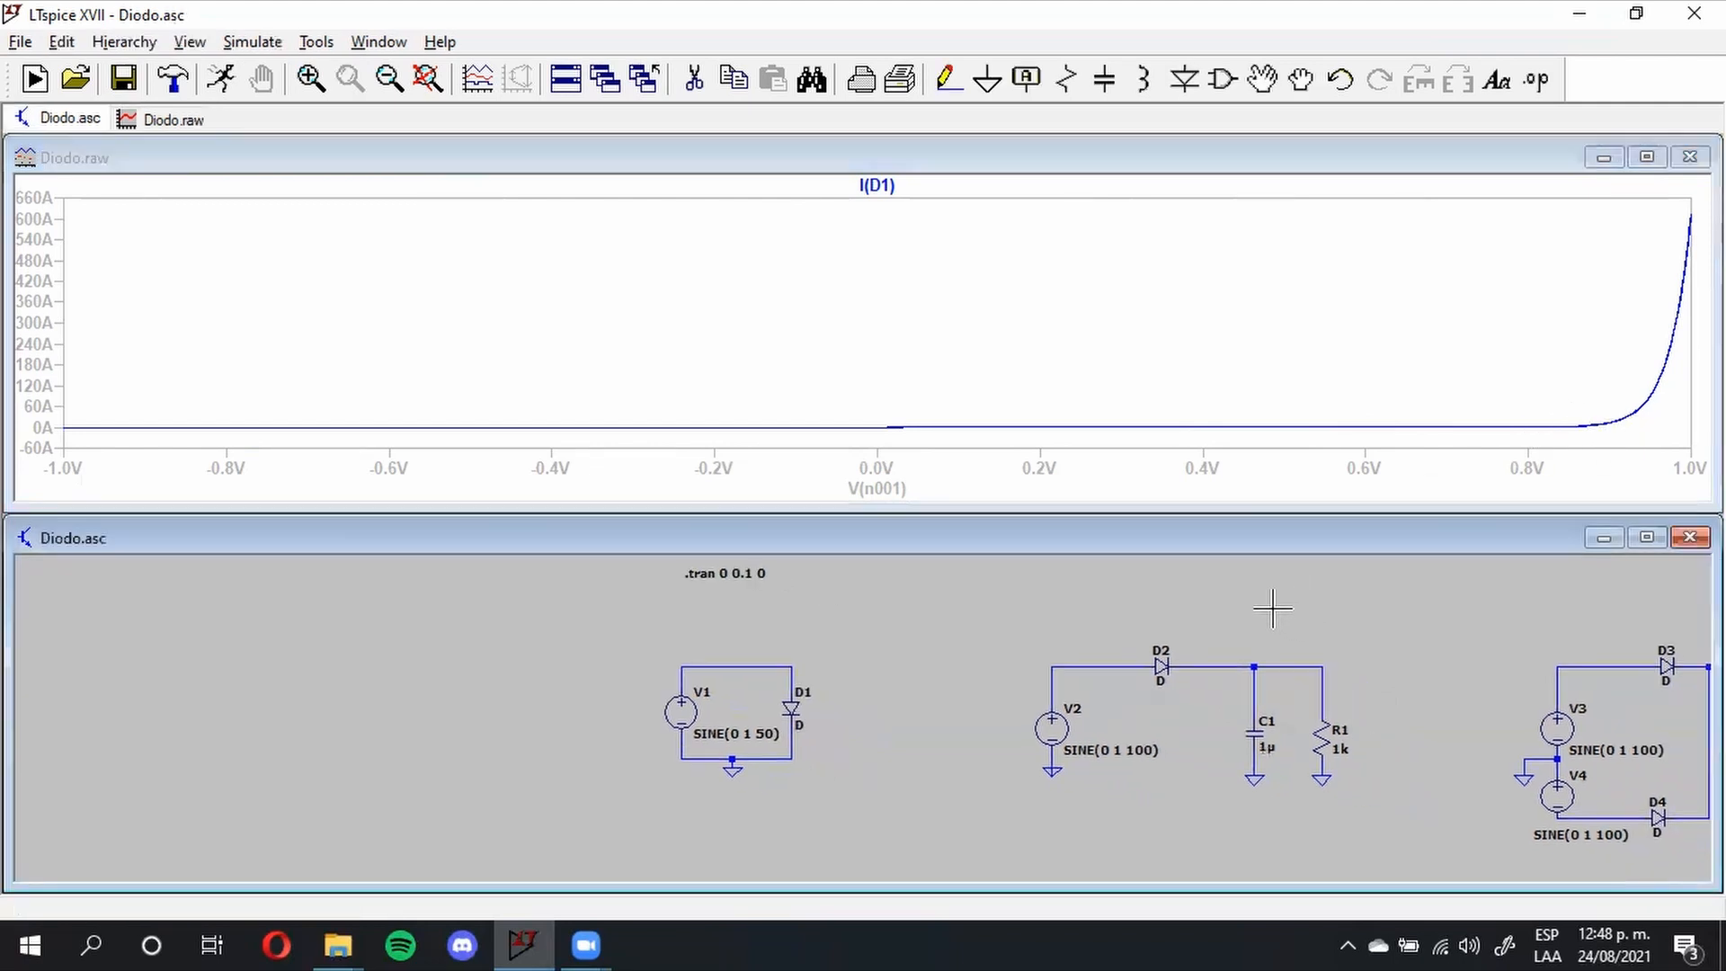
click(1689, 156)
click(1642, 515)
drag(1388, 580, 1166, 573)
scroll(1056, 490, down, 1)
scroll(1055, 490, up, 2)
drag(1271, 589, 1014, 533)
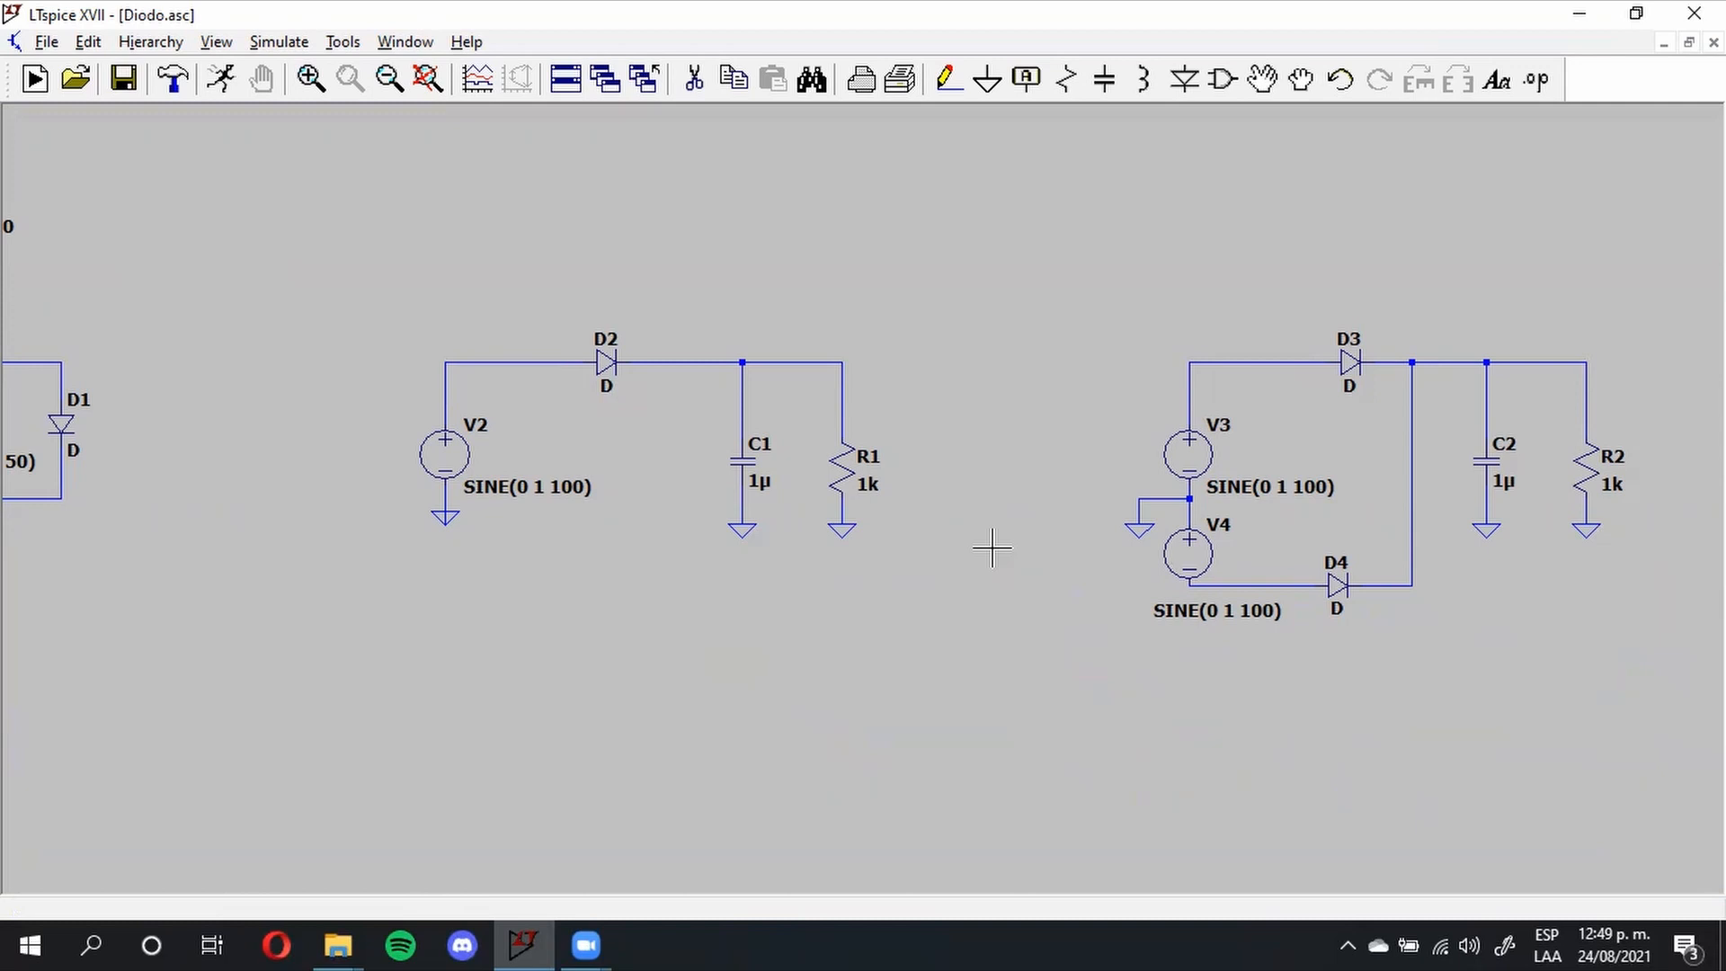
Step: Examine the rectifier circuit with D2, C1 and R1, compare it with the V1 circuit, and review V2's sine settings
drag(370, 543, 488, 581)
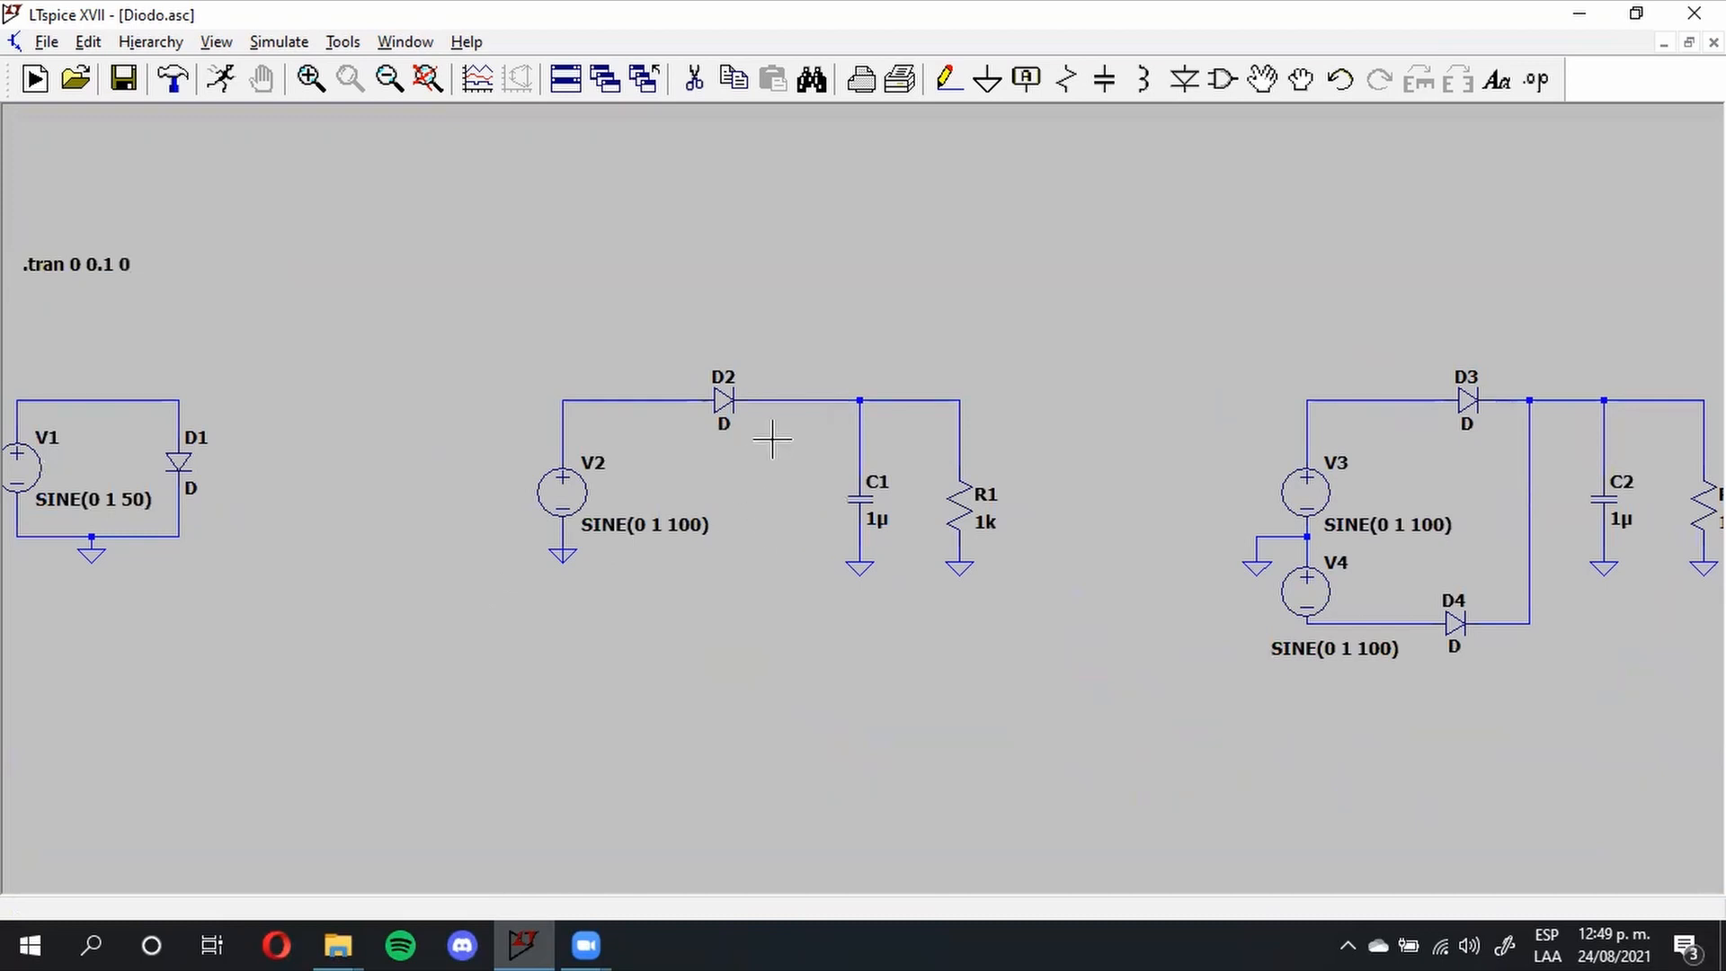
scroll(839, 509, up, 3)
drag(578, 699, 654, 648)
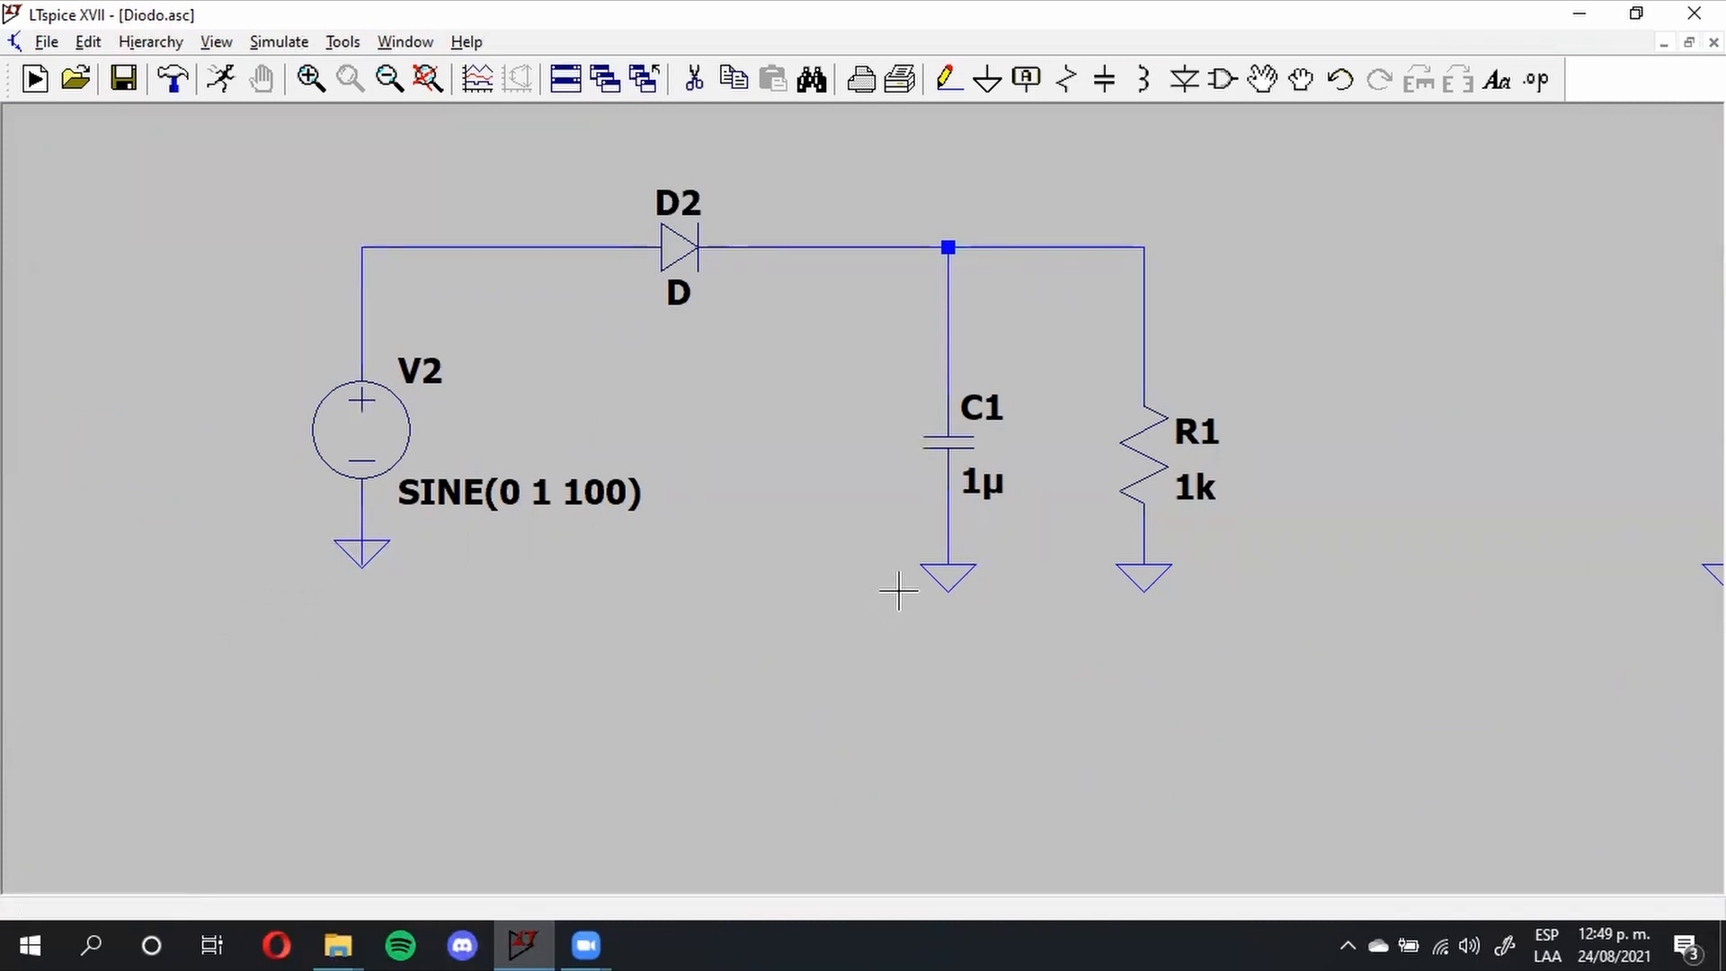
drag(659, 632, 1532, 596)
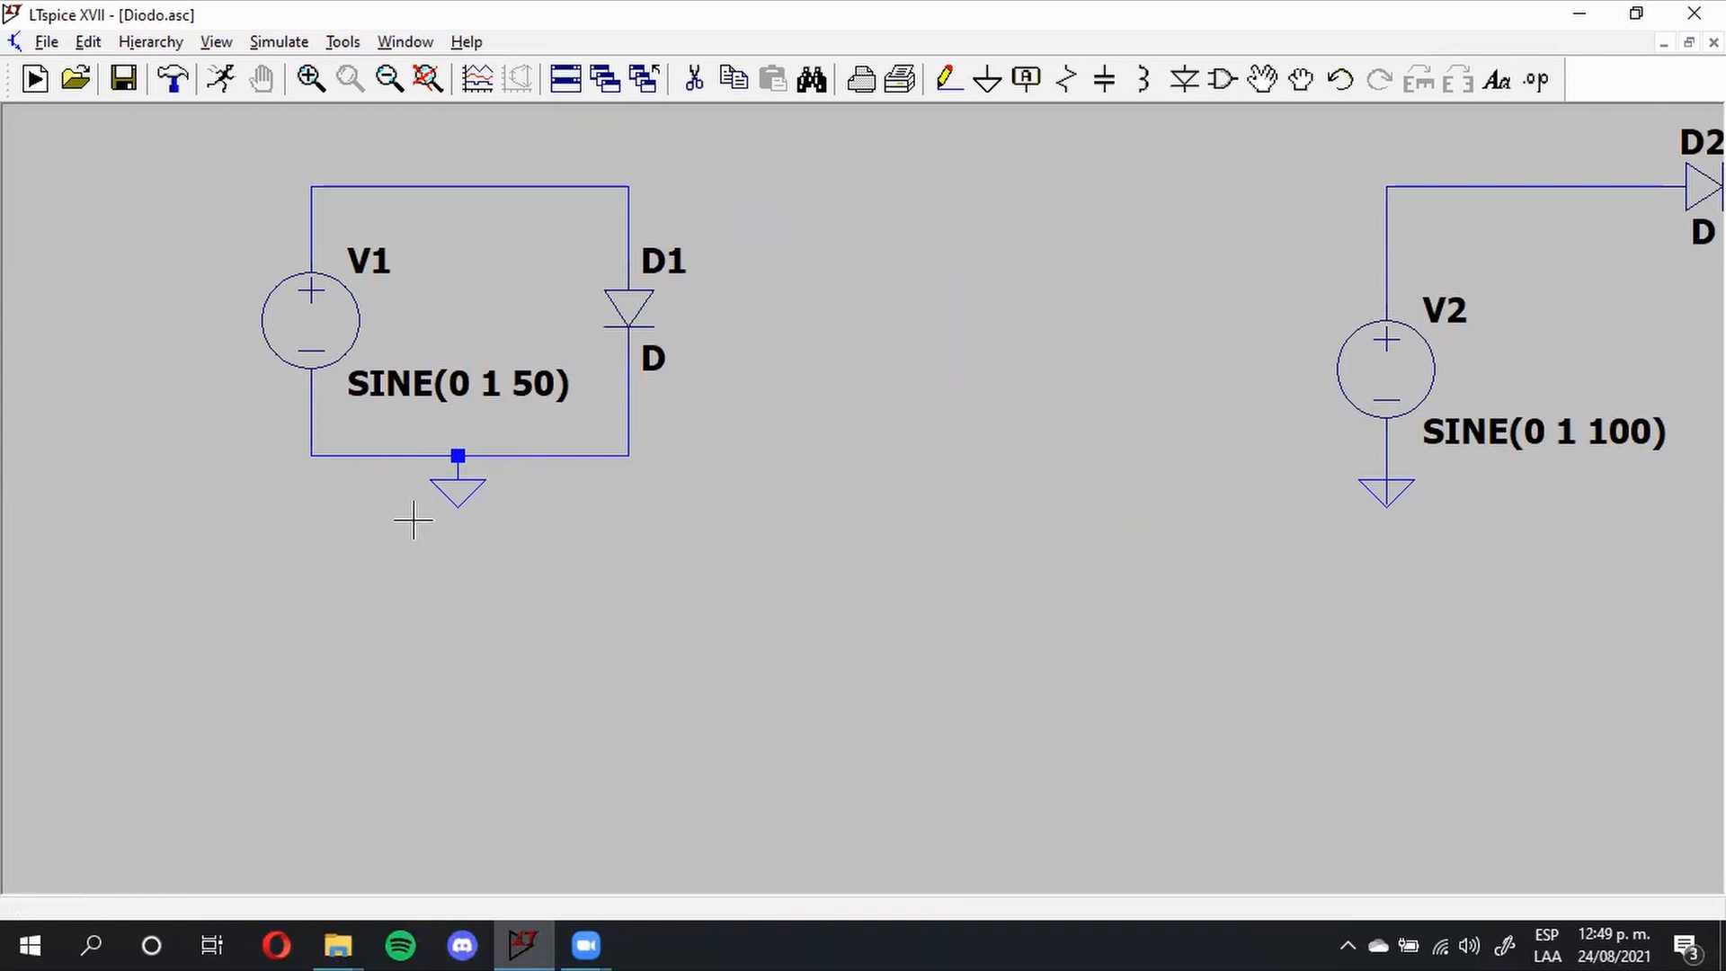
drag(1068, 605, 216, 712)
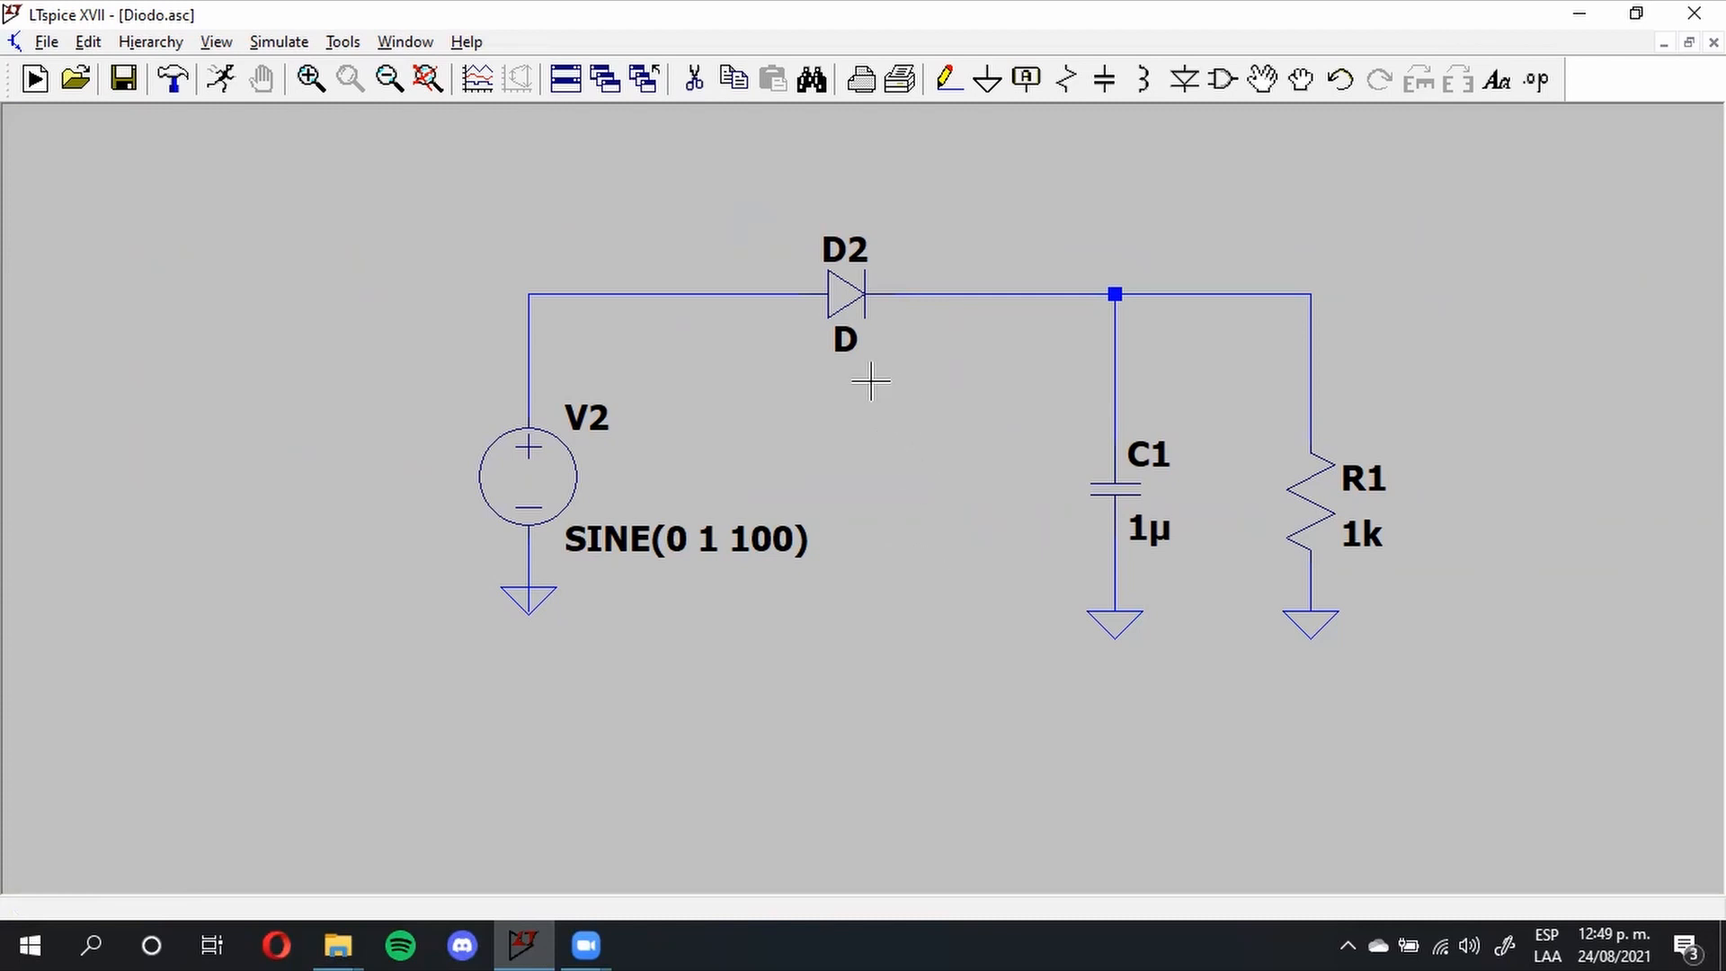
right_click(520, 472)
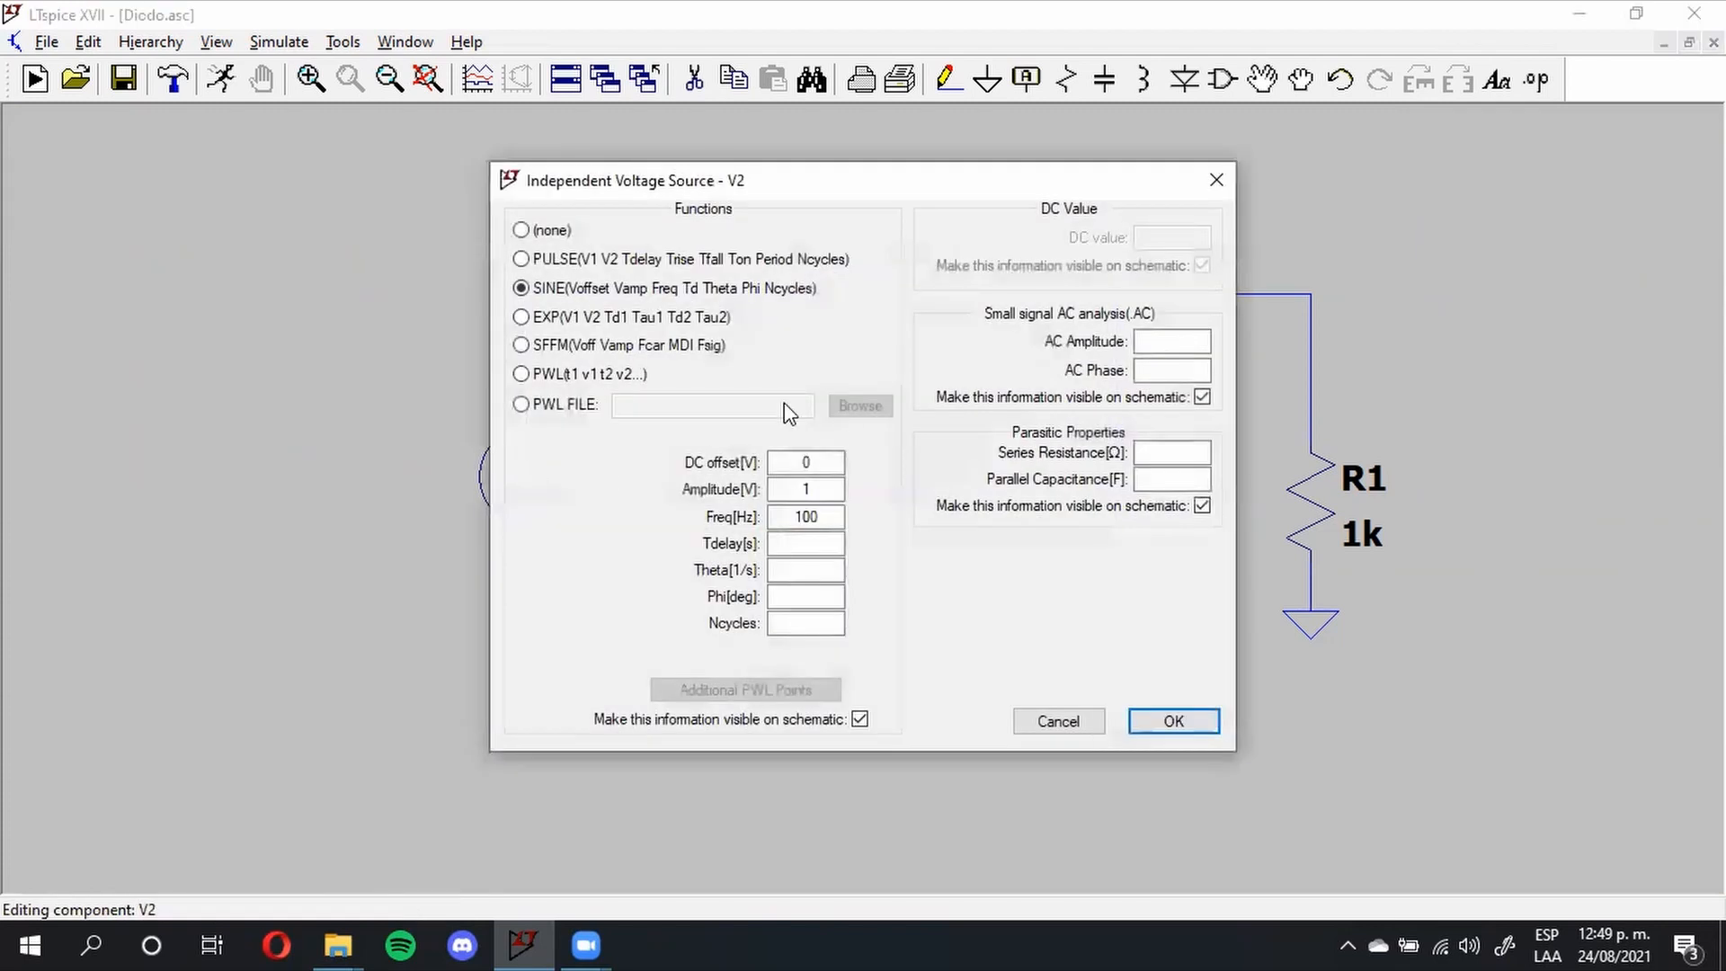
double_click(790, 517)
click(1165, 721)
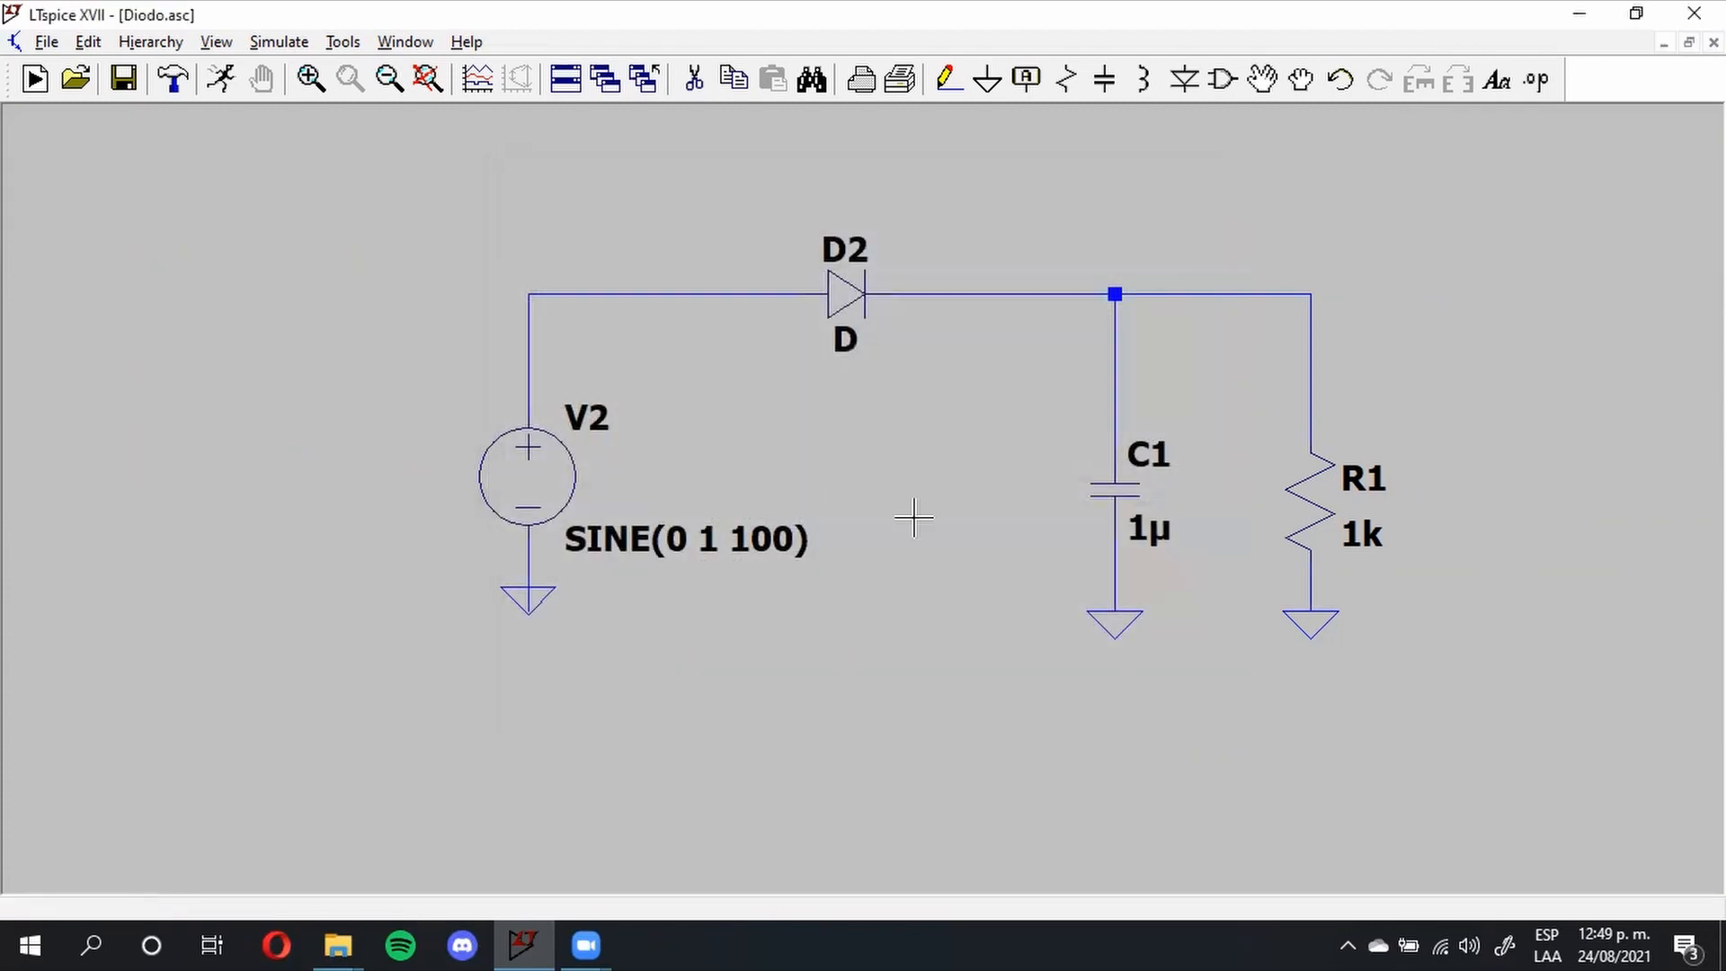
drag(913, 512, 873, 507)
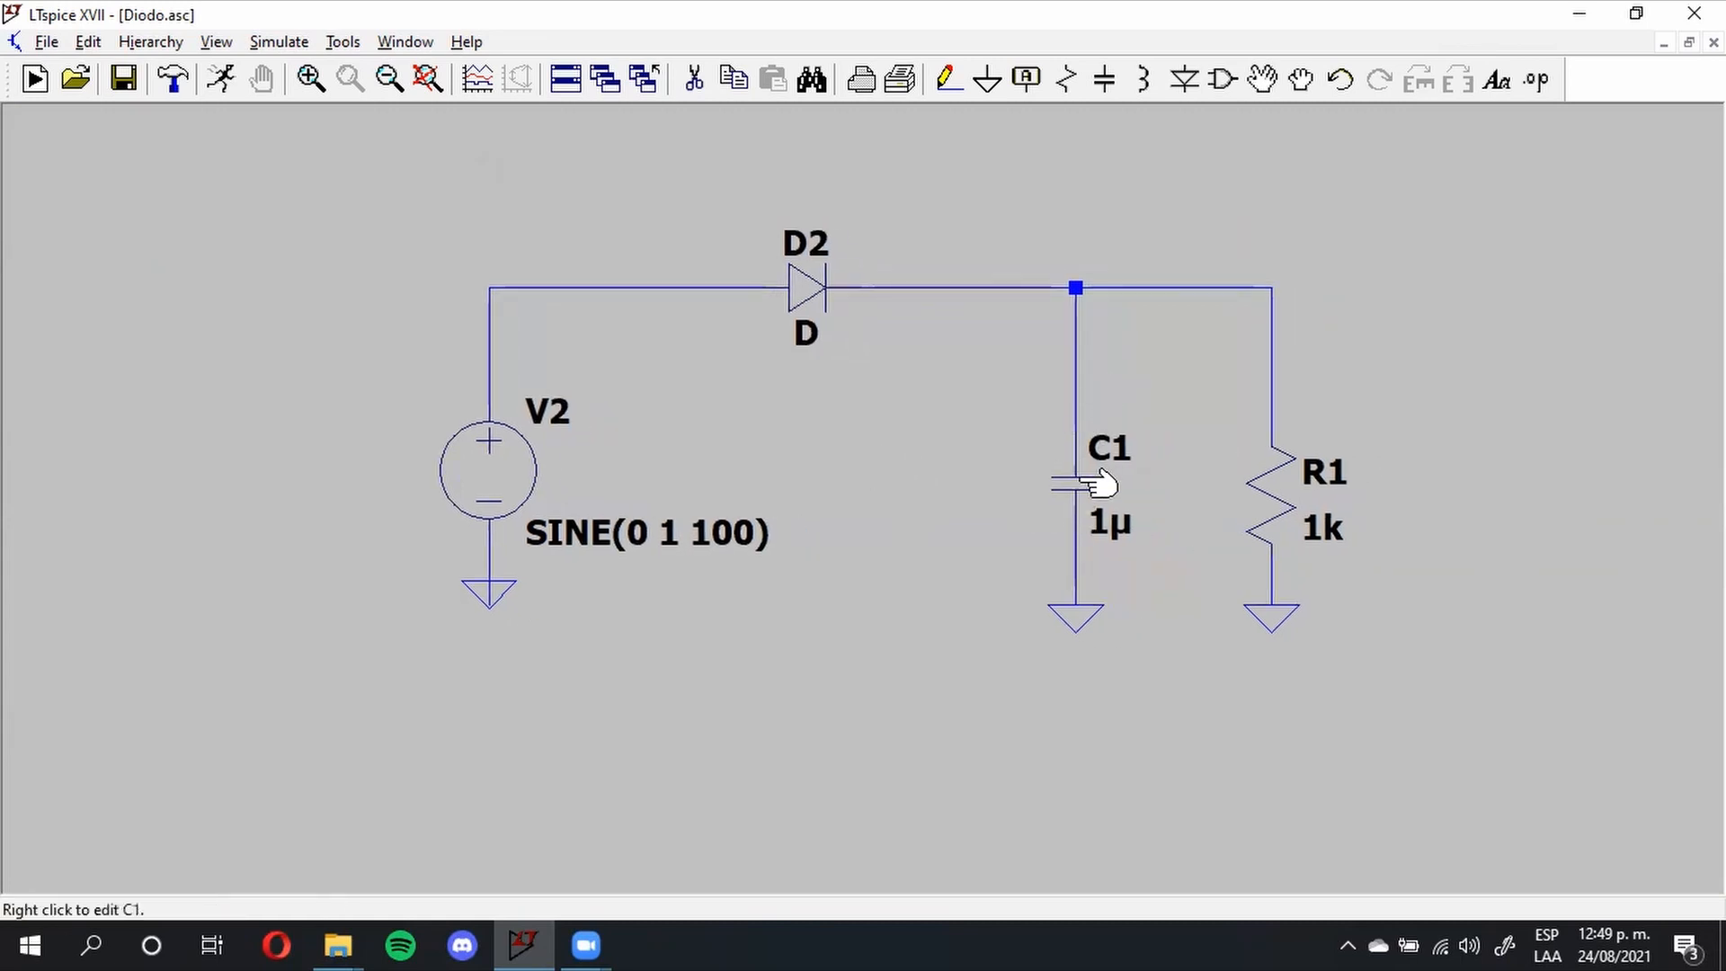
mouse_move(1094, 522)
mouse_down()
mouse_move(1131, 531)
mouse_move(1105, 526)
mouse_up()
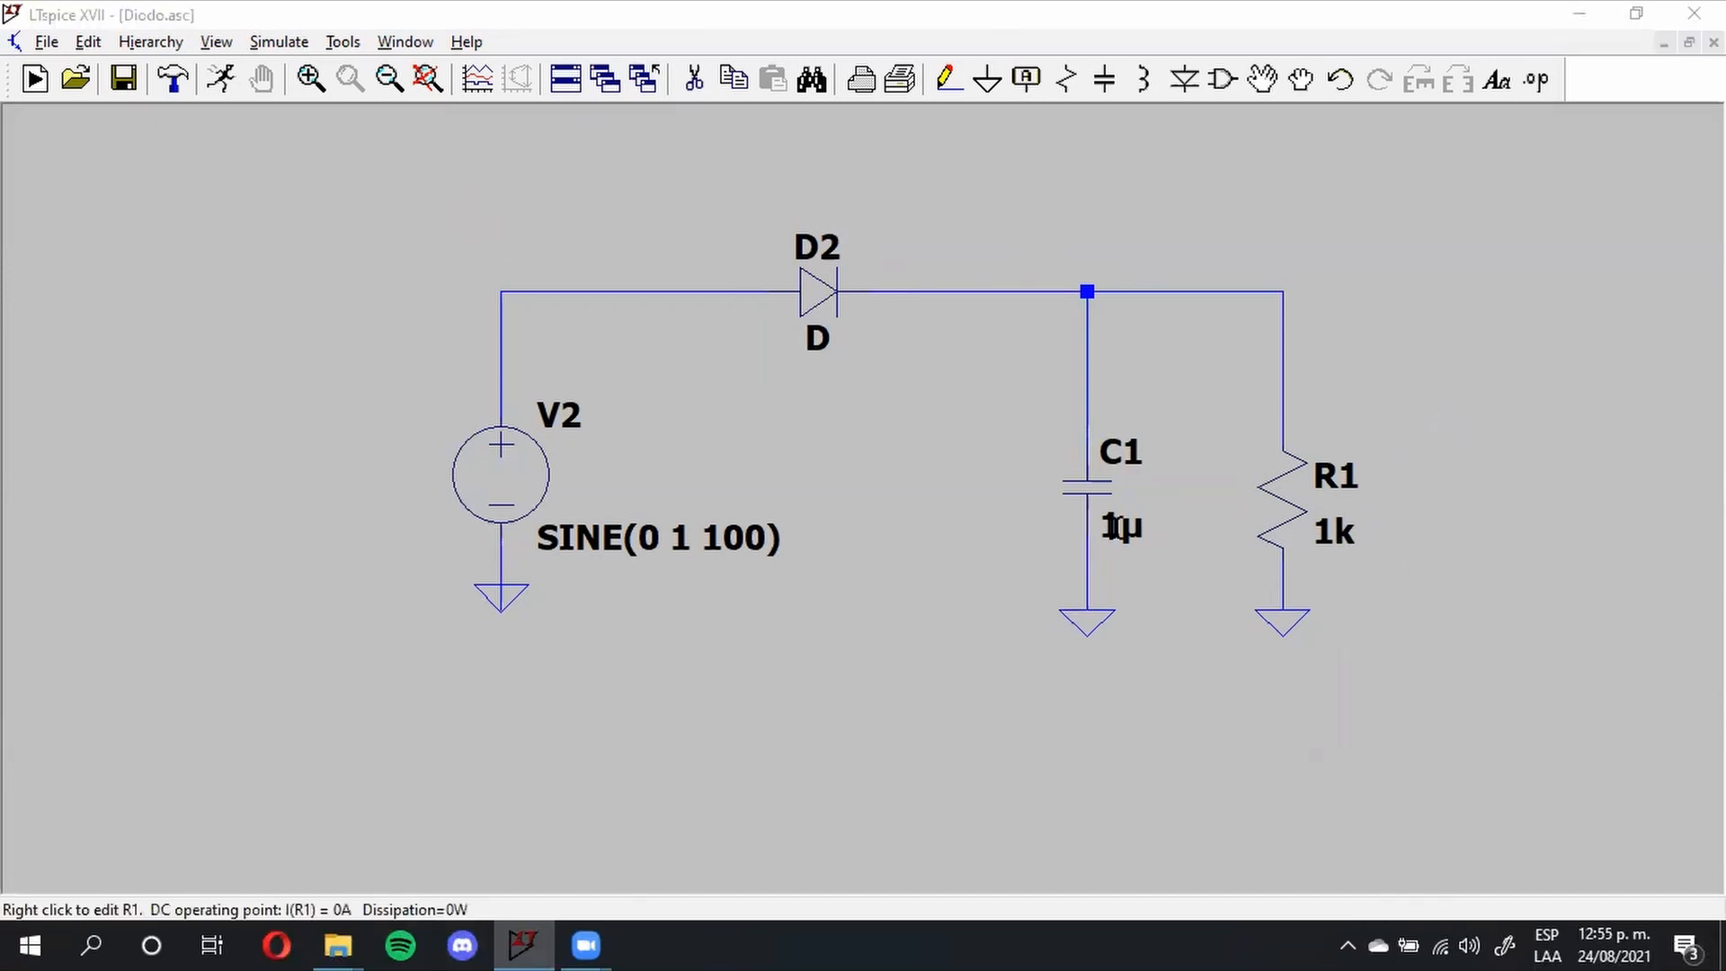
Step: Run the transient simulation and plot the voltages at the C1 output node and the V2 source node
click(219, 81)
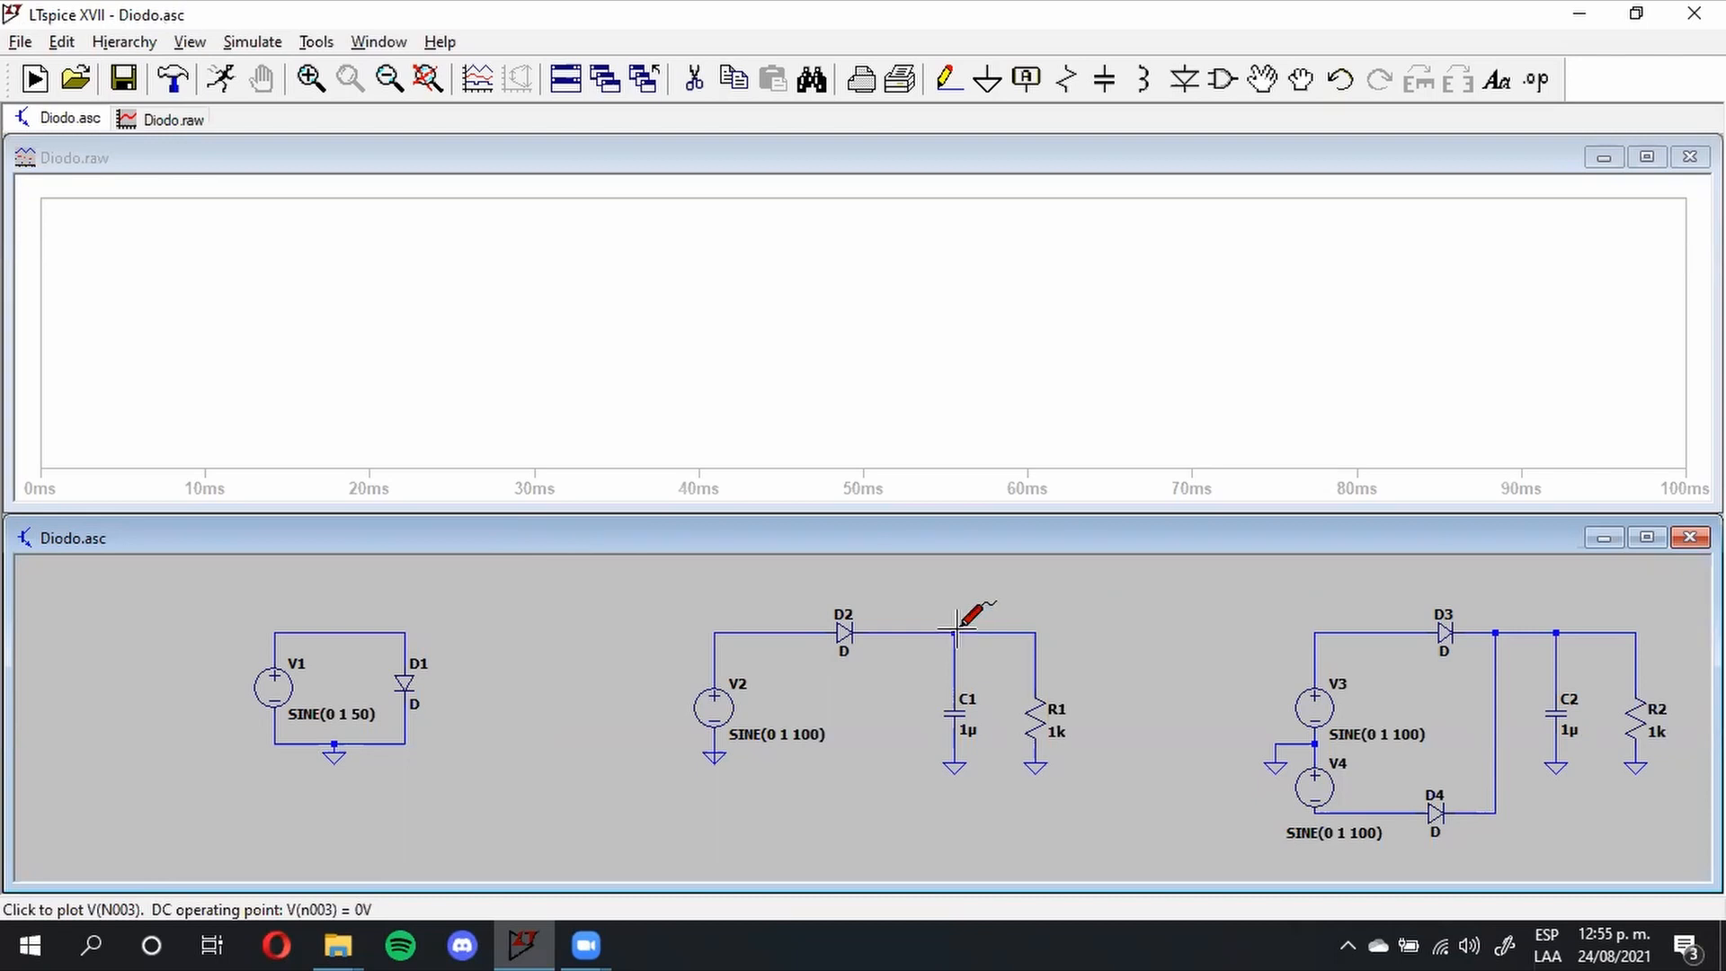
click(955, 632)
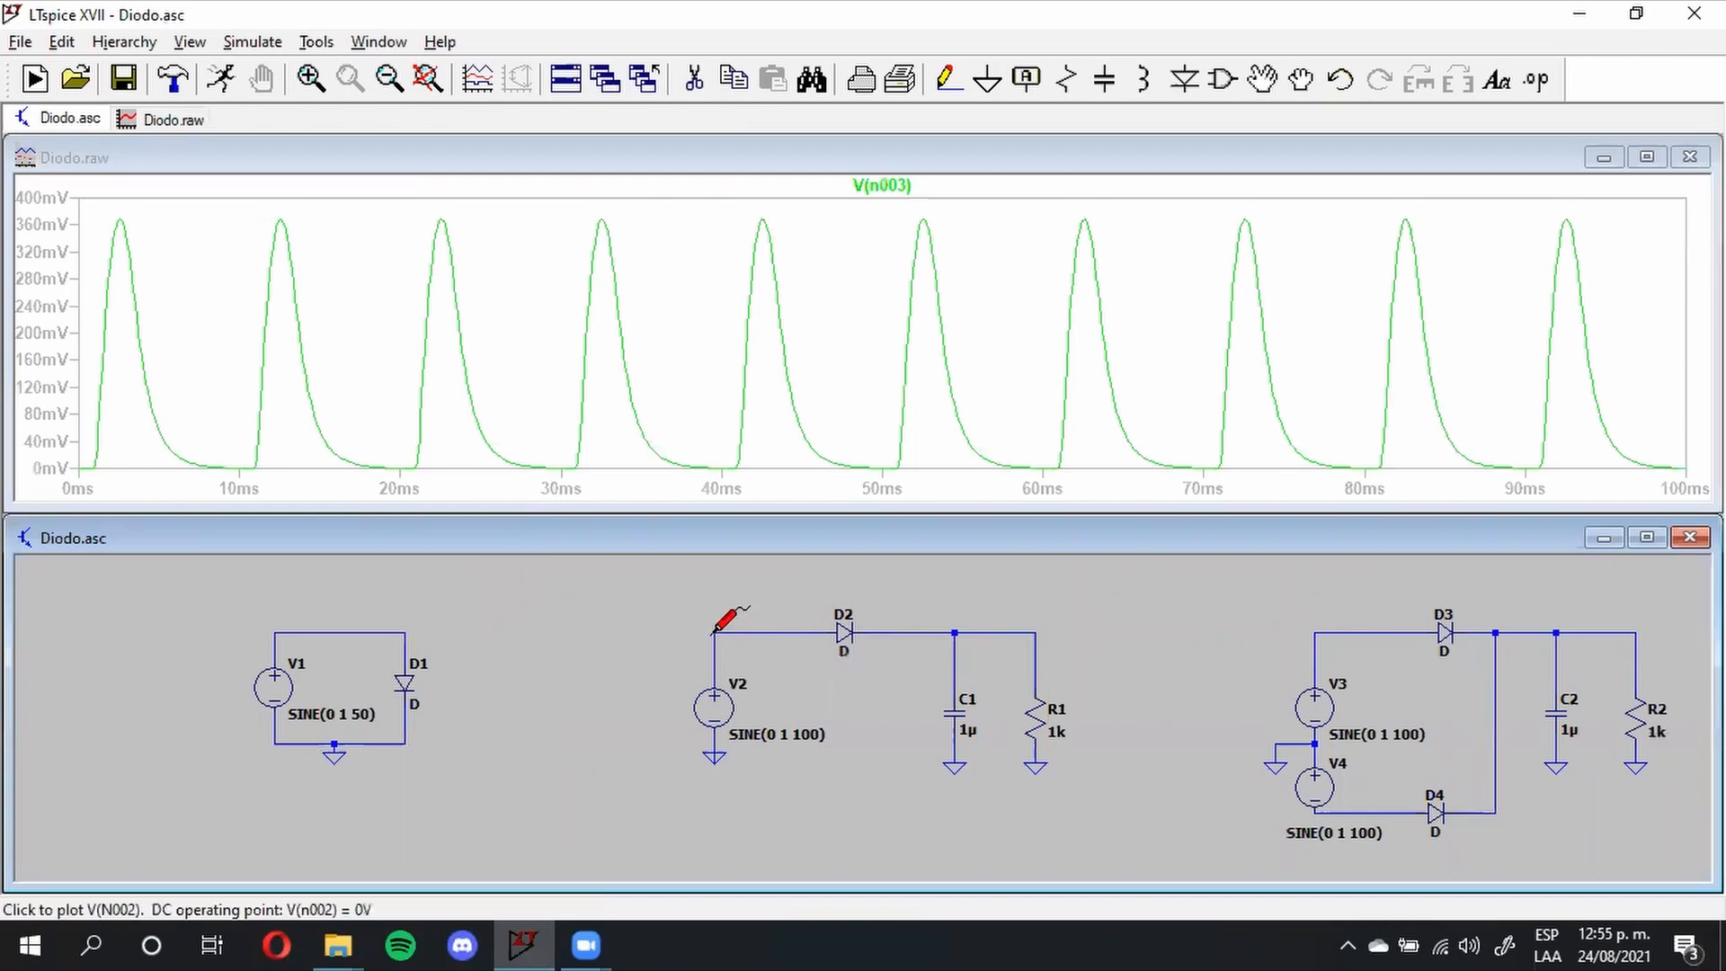
click(716, 632)
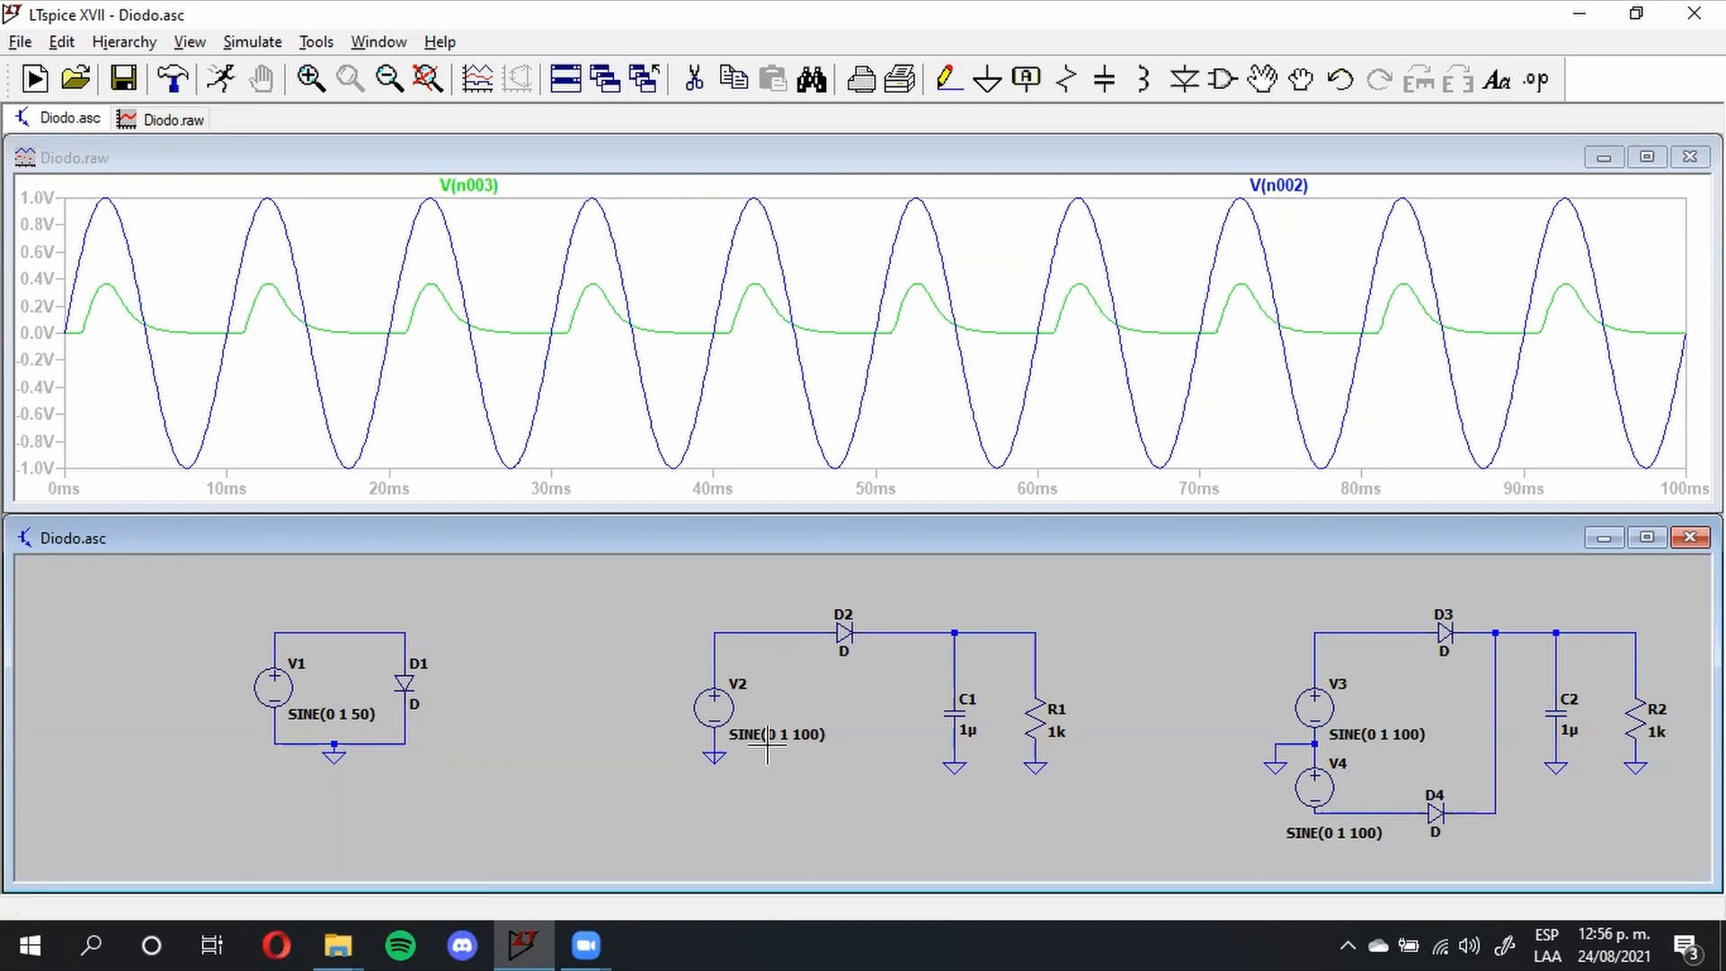
Step: Rerun the simulation with V2's frequency set to 1000 Hz and magnify the output ripple over about the first 7.7 ms
right_click(714, 708)
click(831, 518)
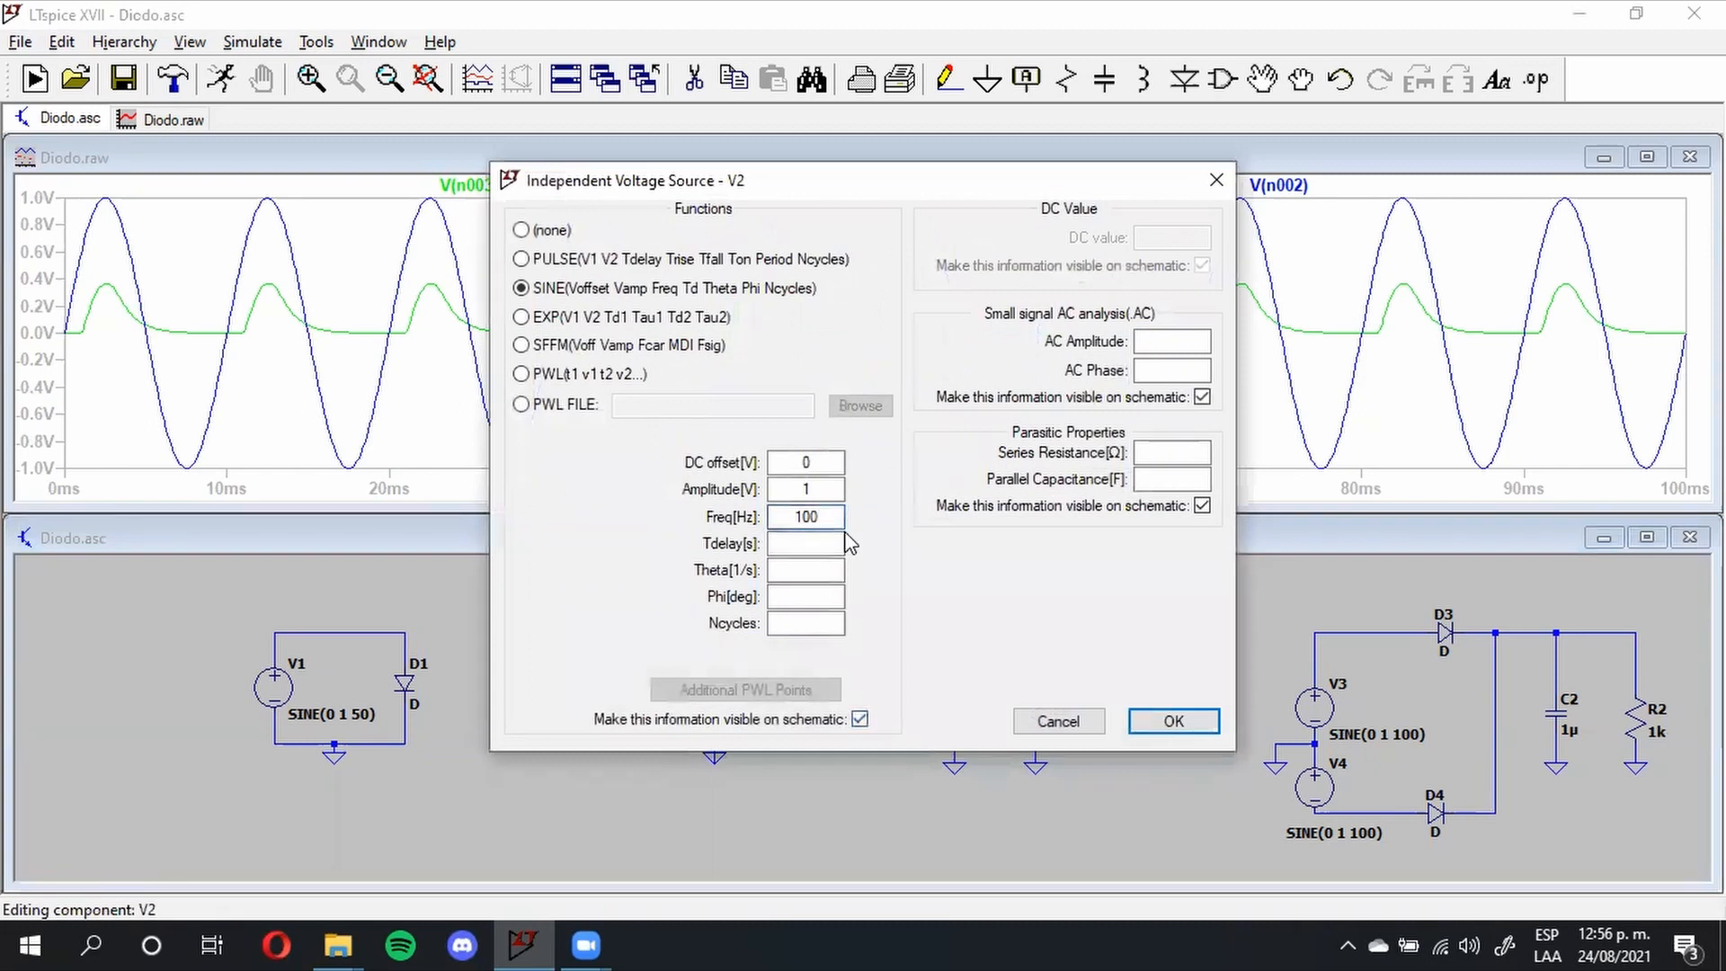
text(0)
key(Return)
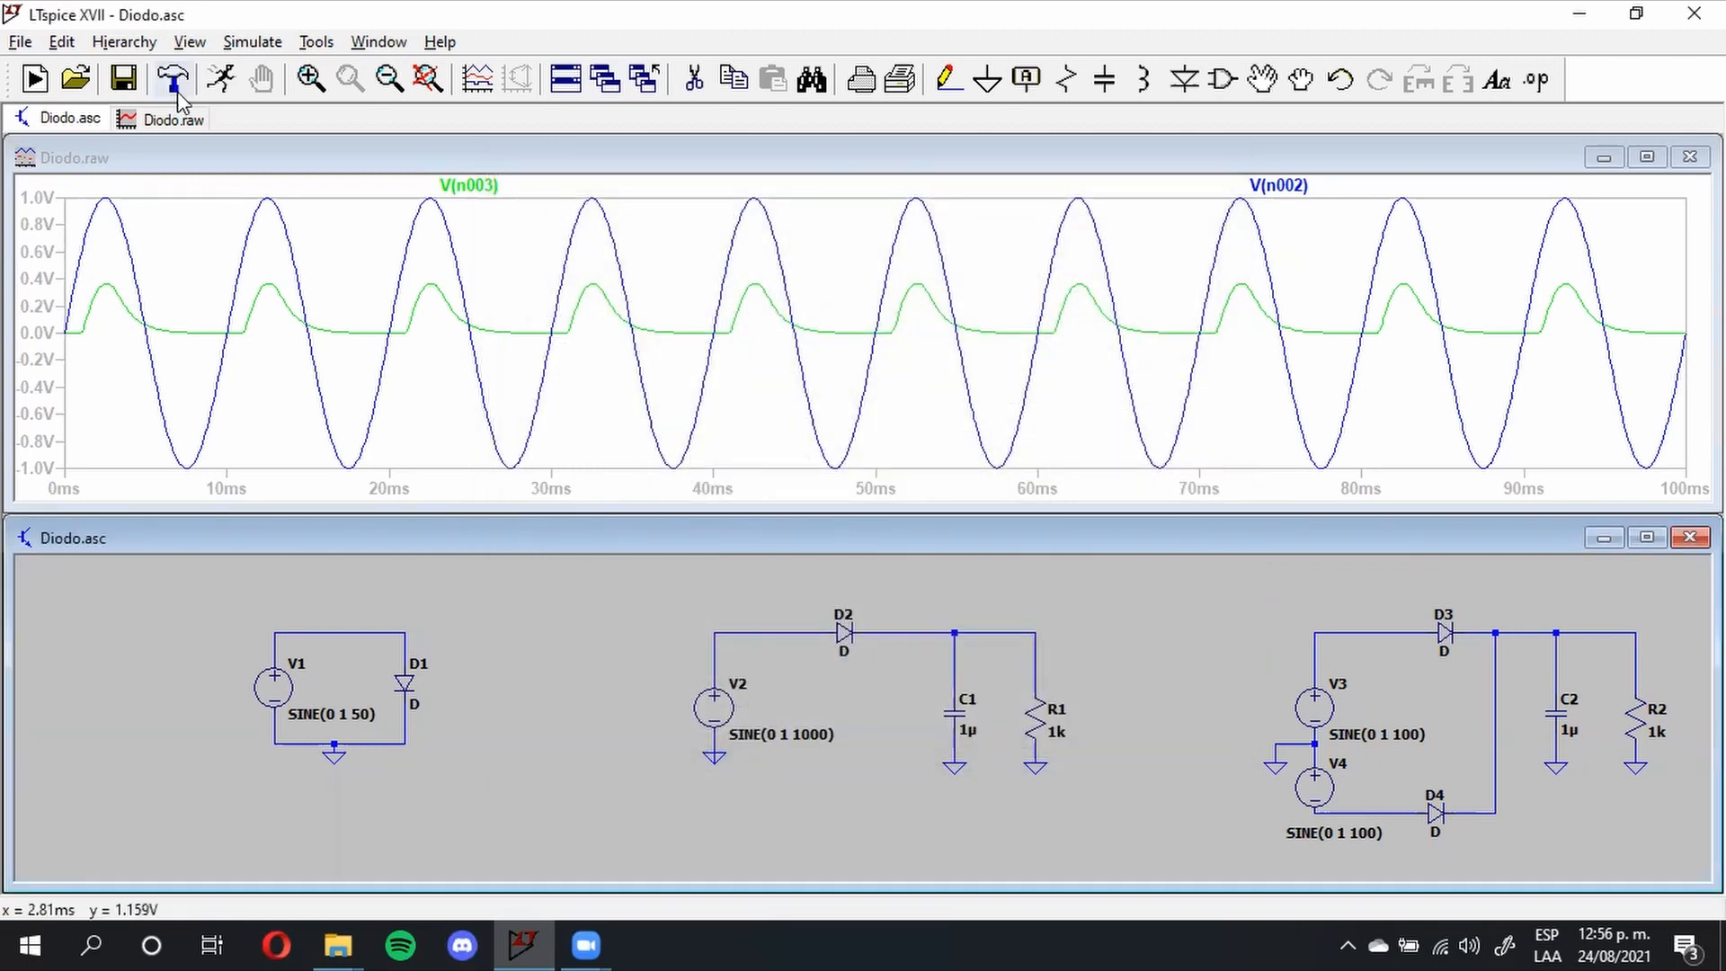
click(220, 80)
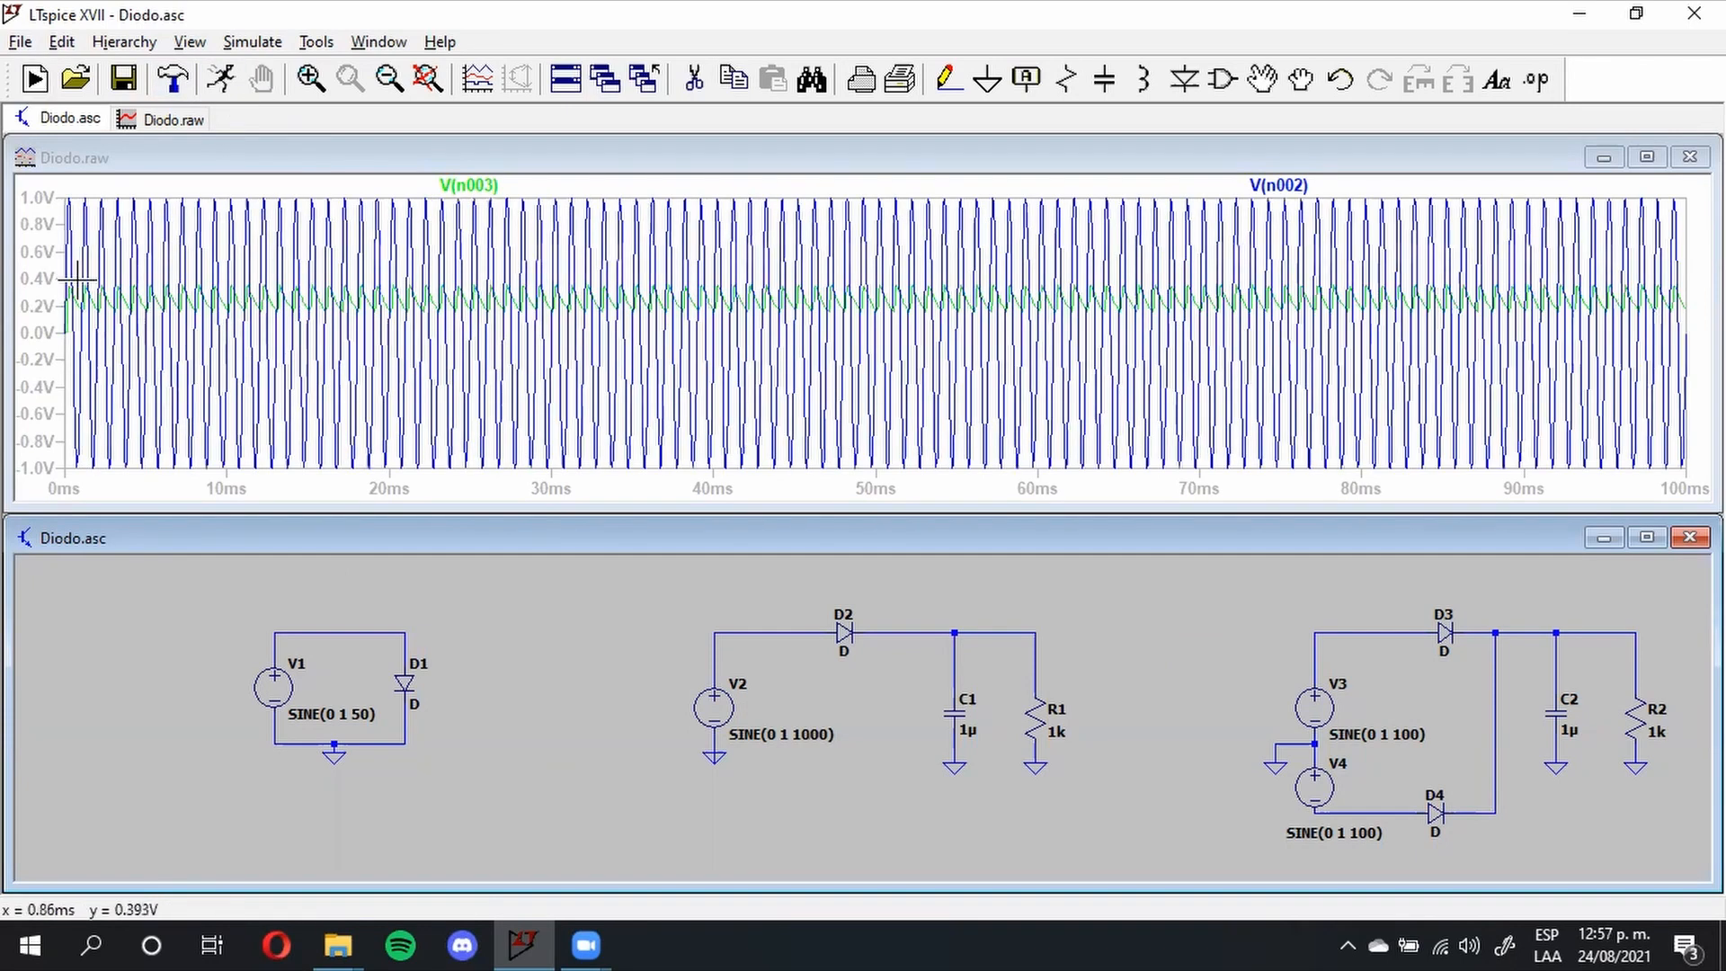
click(310, 79)
drag(66, 280, 189, 321)
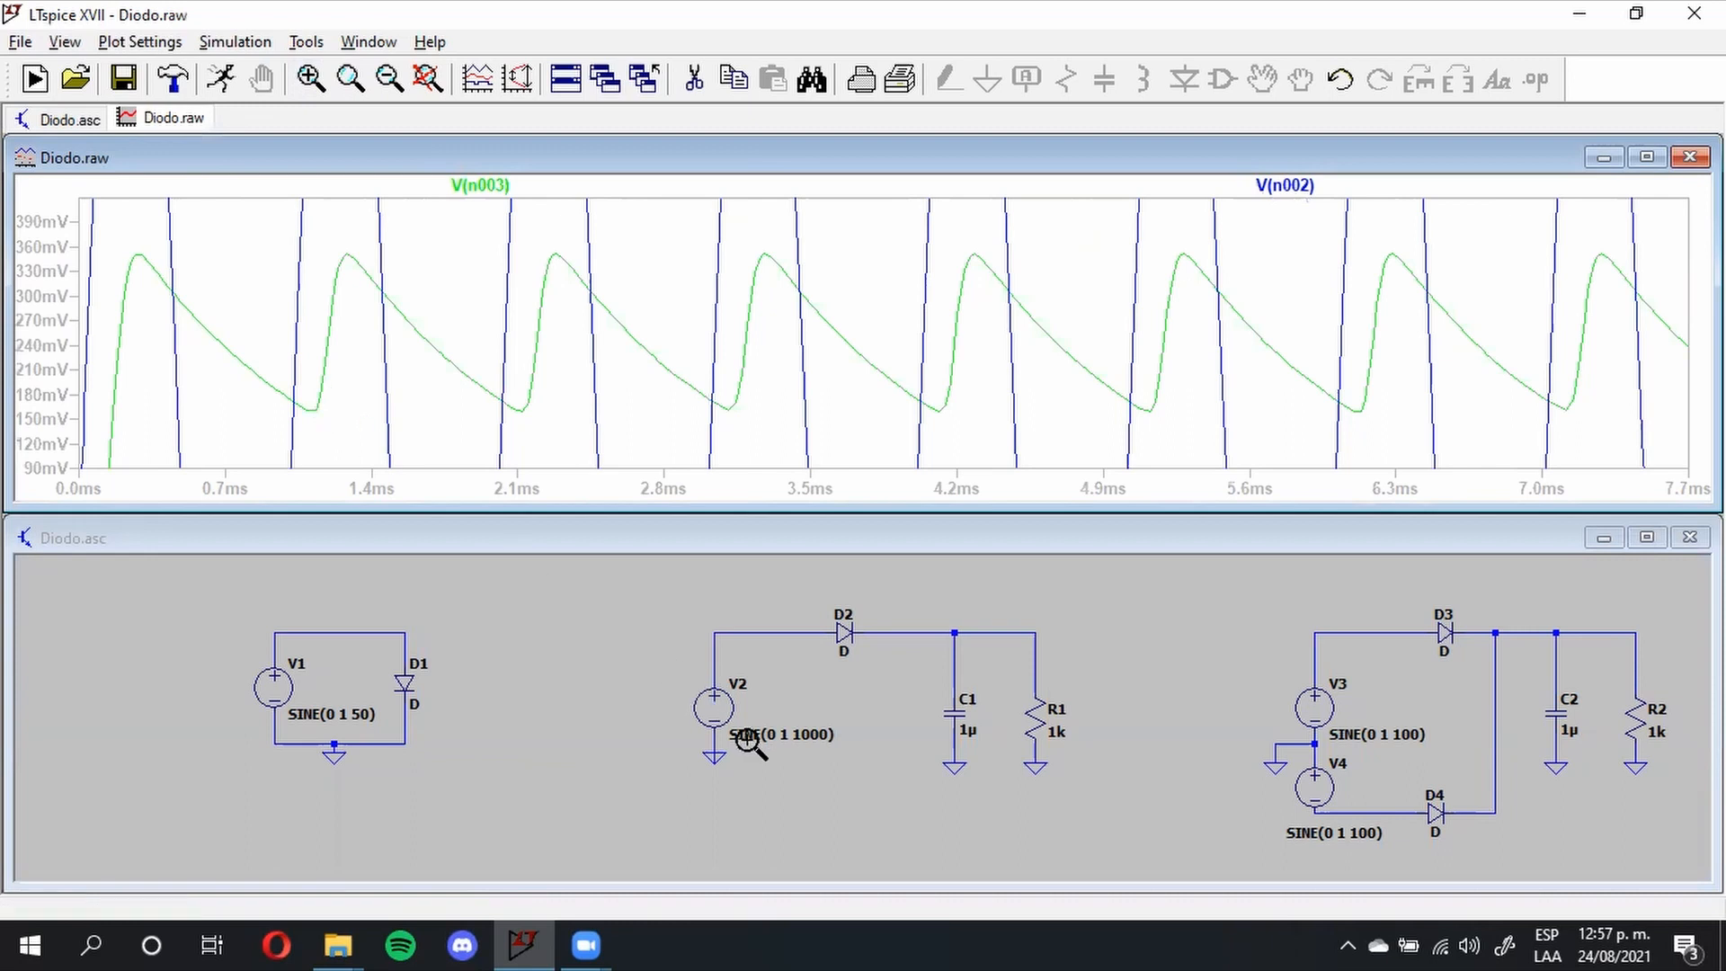
Step: Rerun the simulation with V2's frequency set to 10000 Hz and magnify the output ripple over about the first 4 ms
right_click(715, 706)
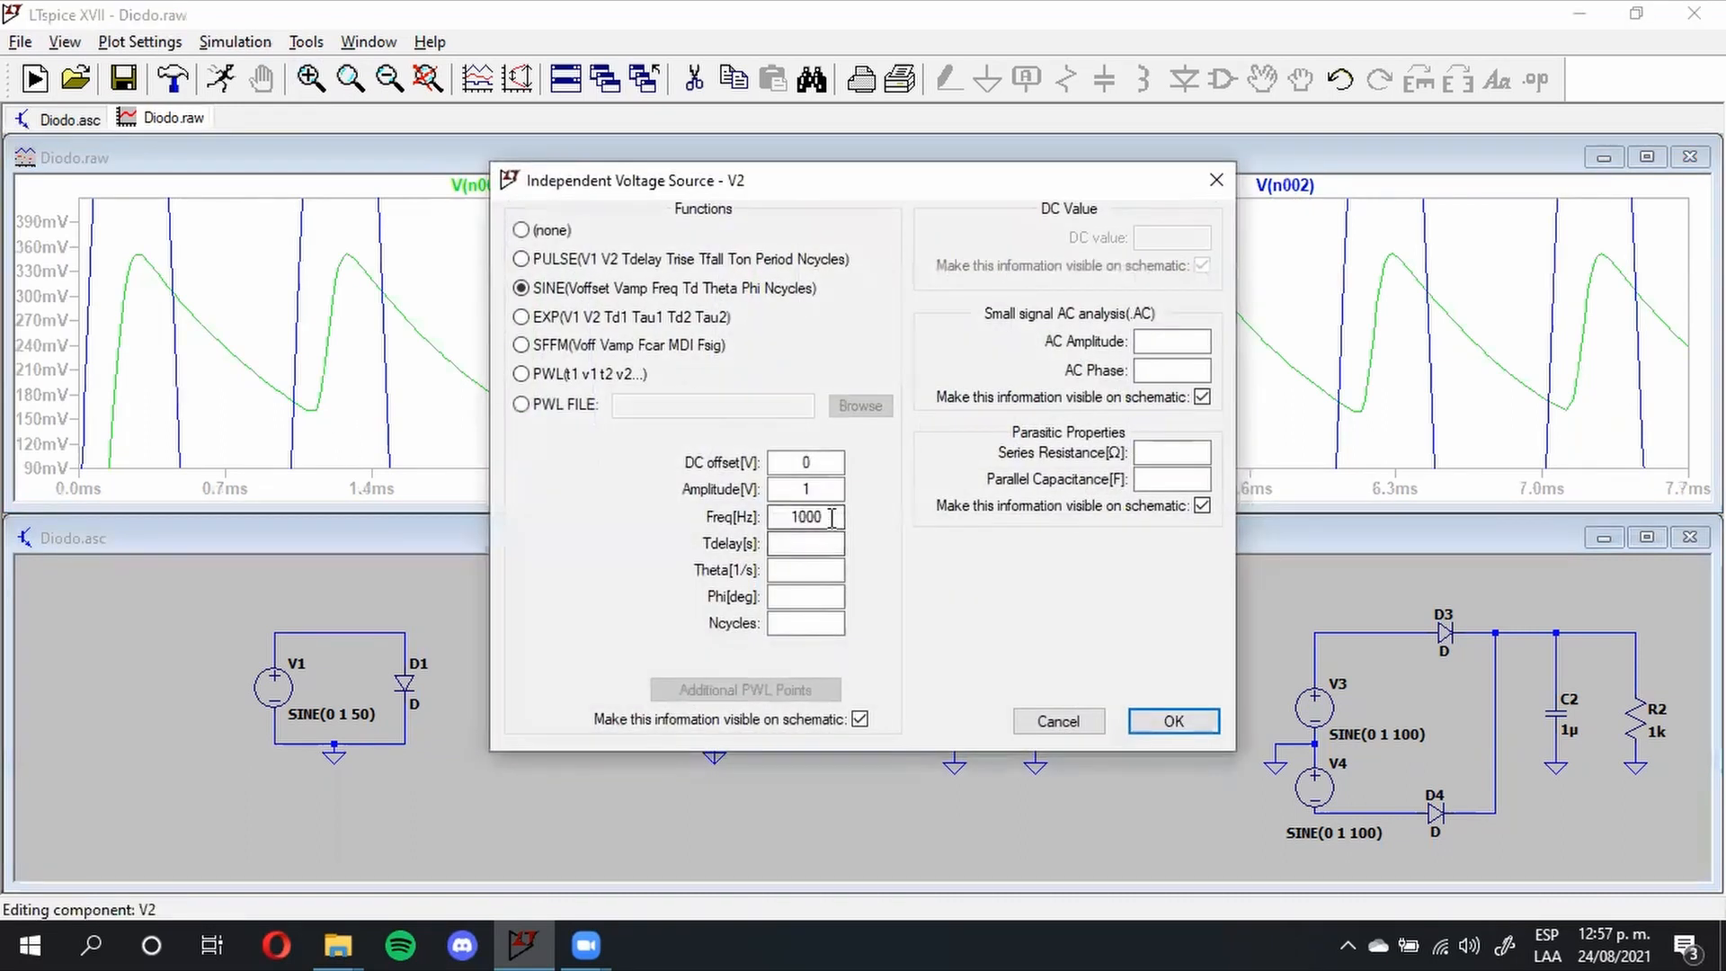
text(0)
key(Return)
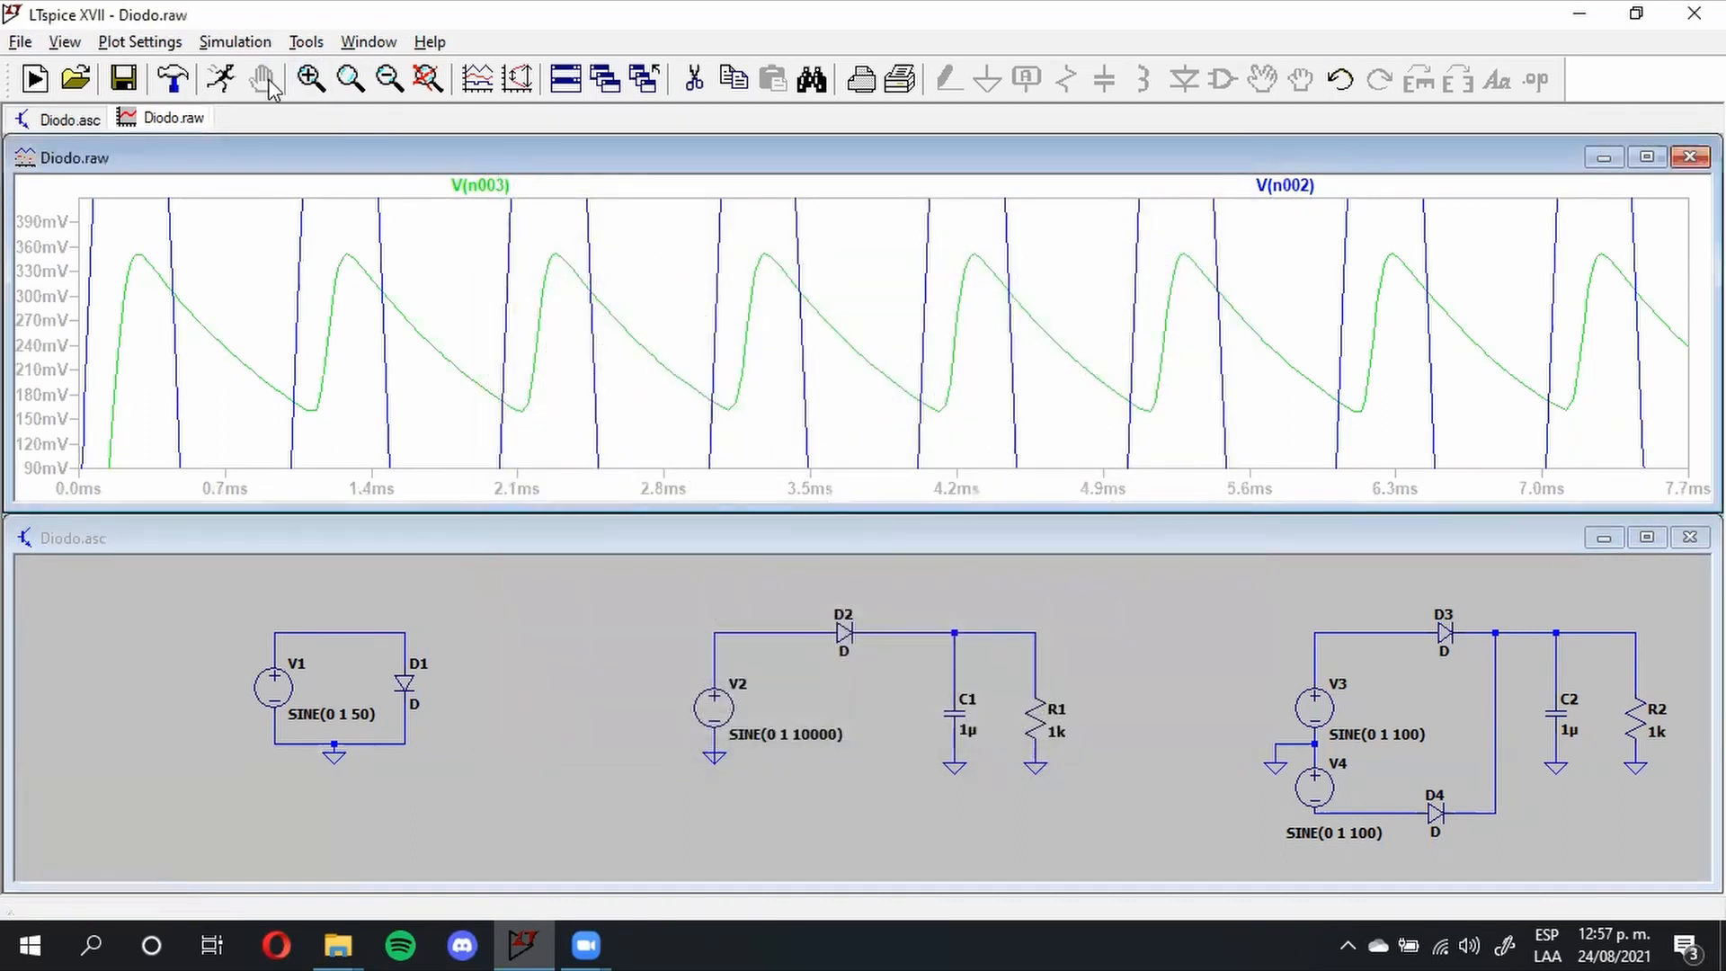
click(221, 79)
drag(70, 289, 133, 317)
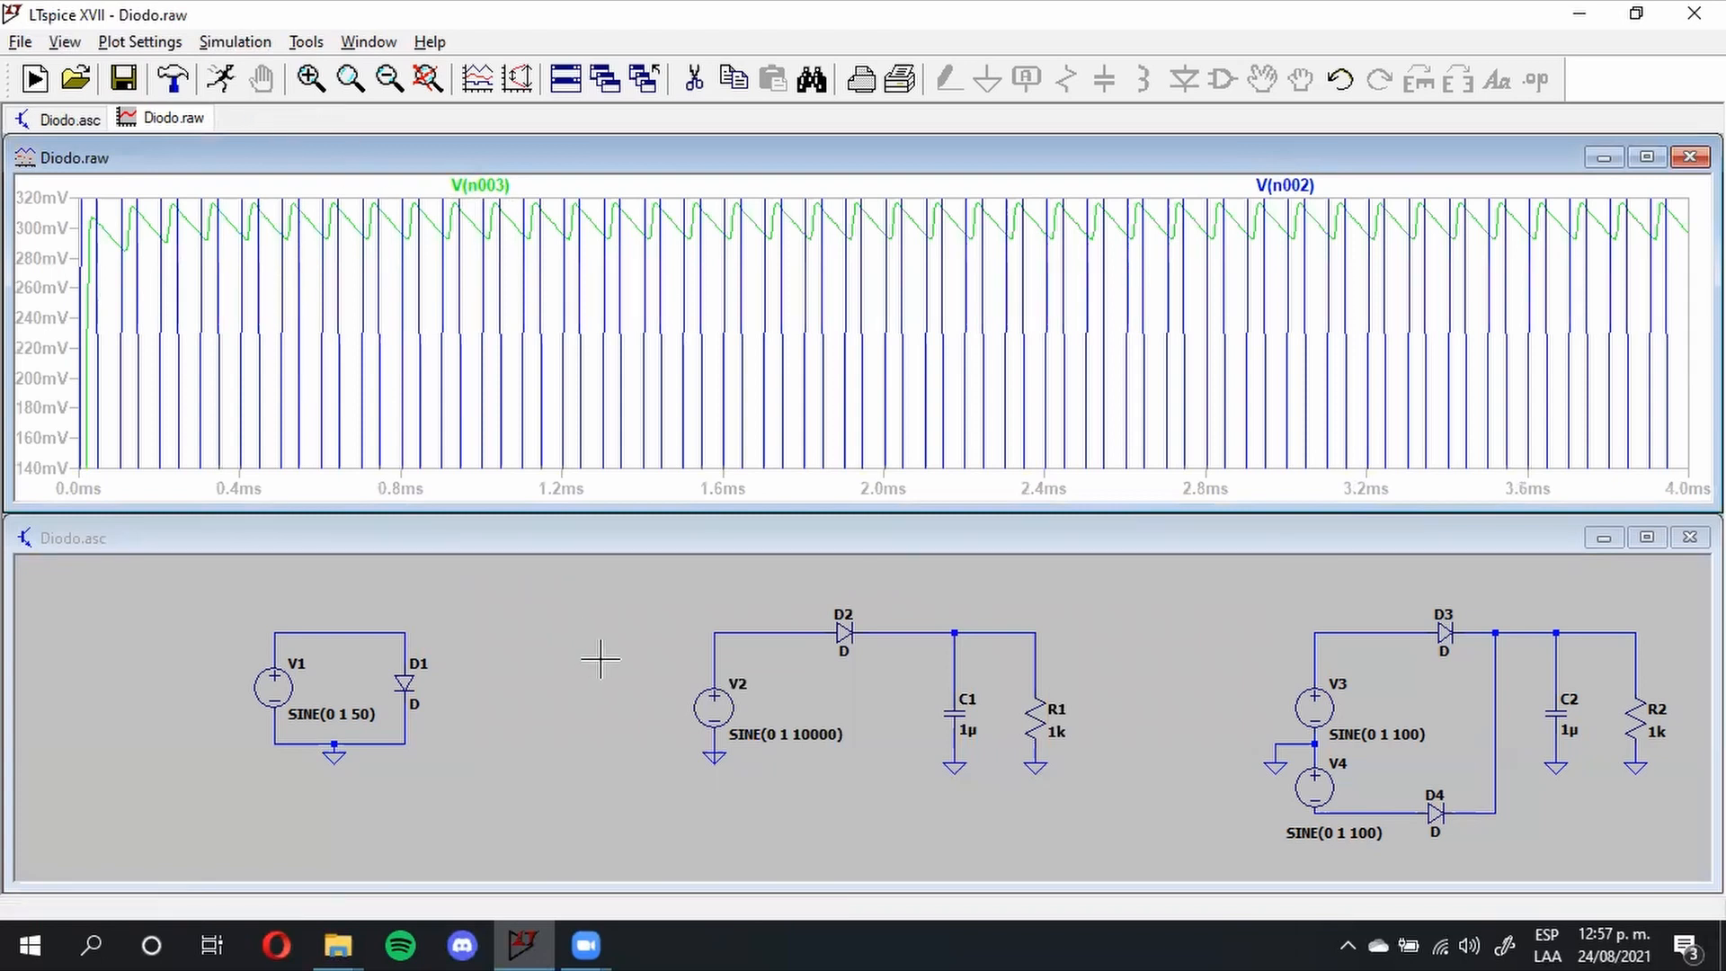
Step: Run the transient simulation and plot the voltages at the V3 source node, the V4–D4 node and the C2 output node
drag(1160, 800, 1055, 787)
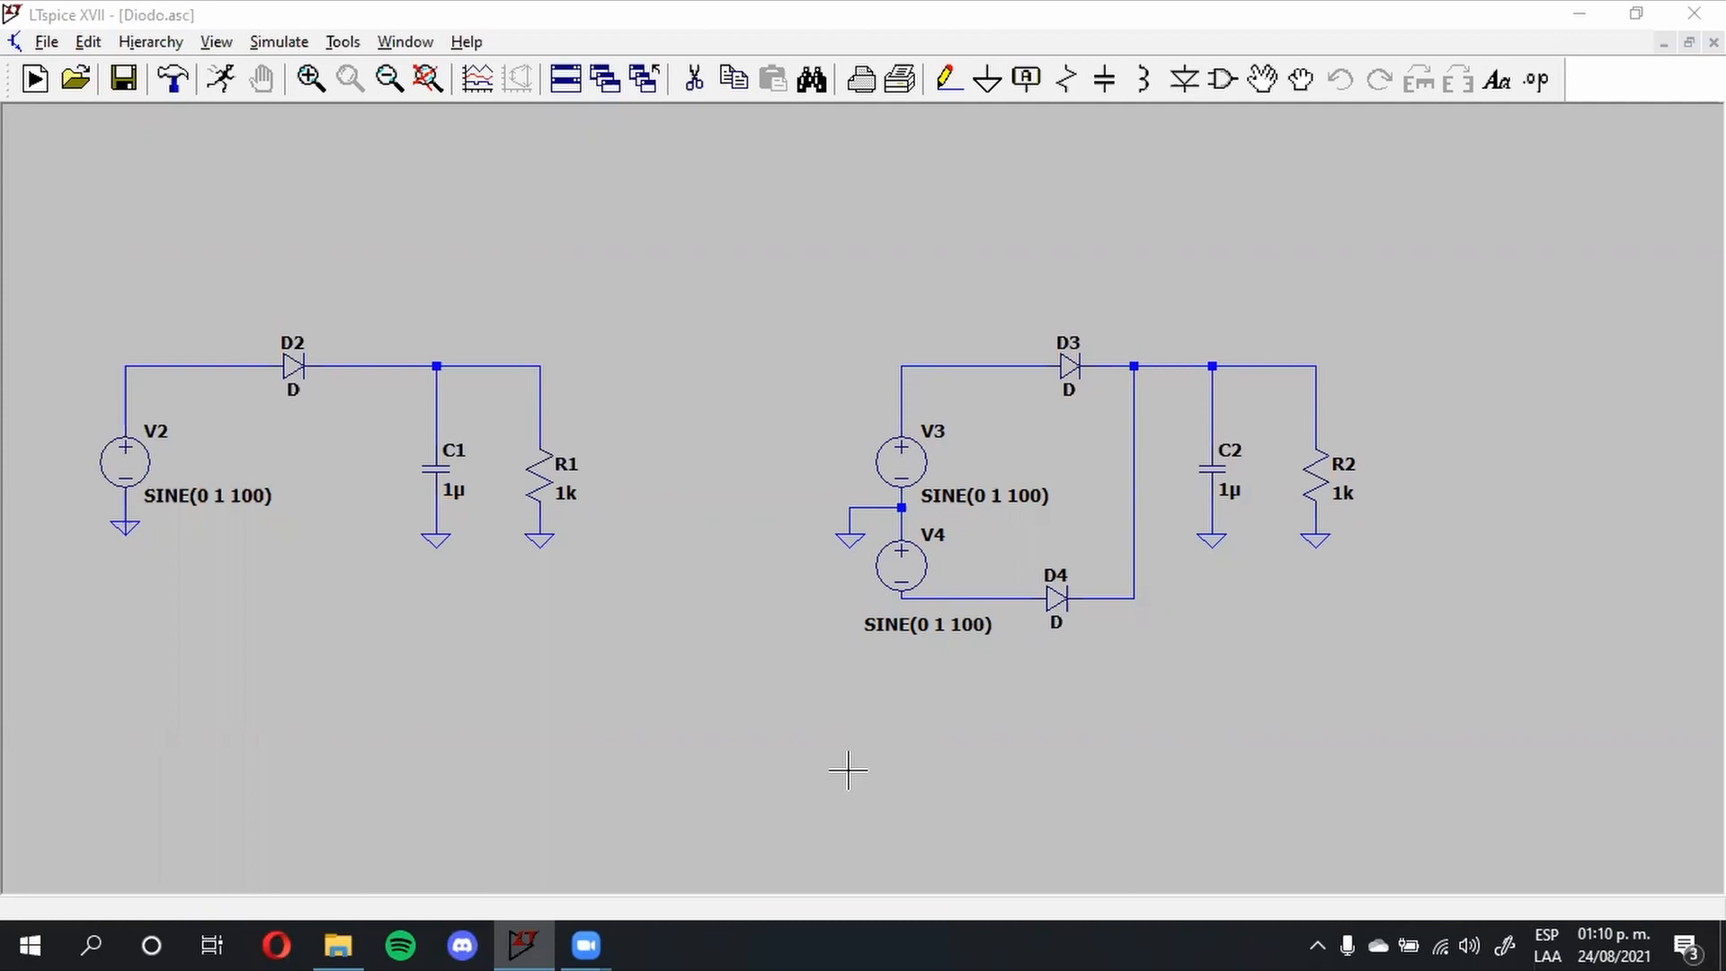
click(221, 88)
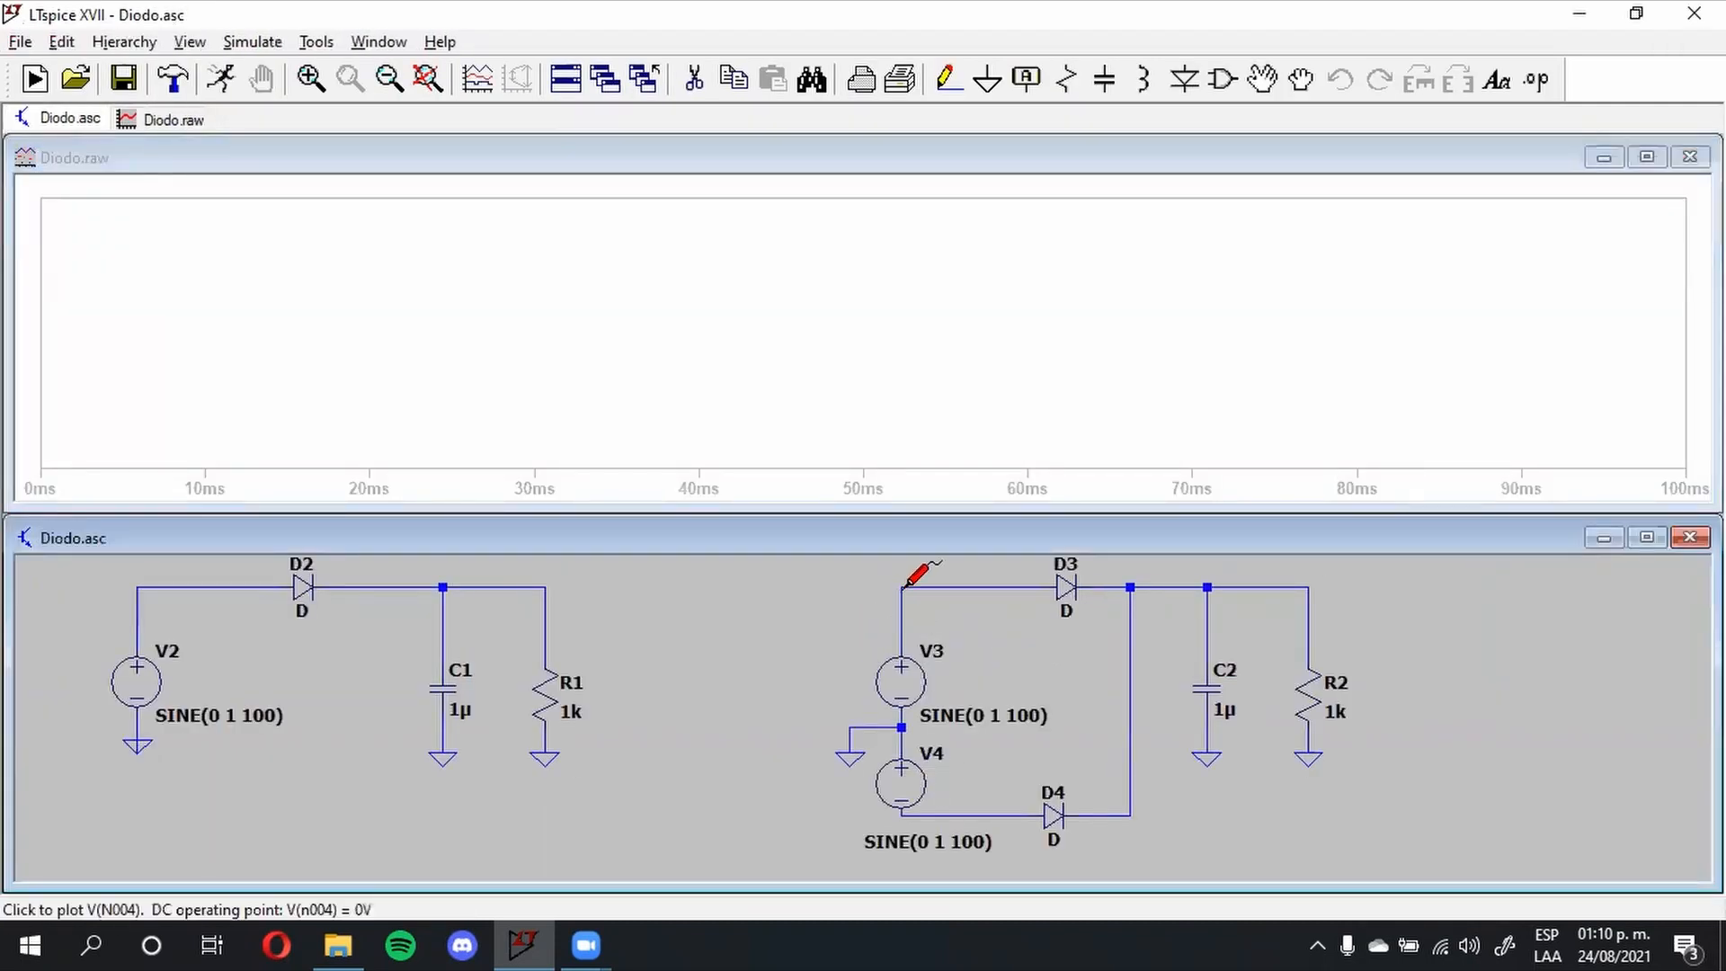
click(905, 586)
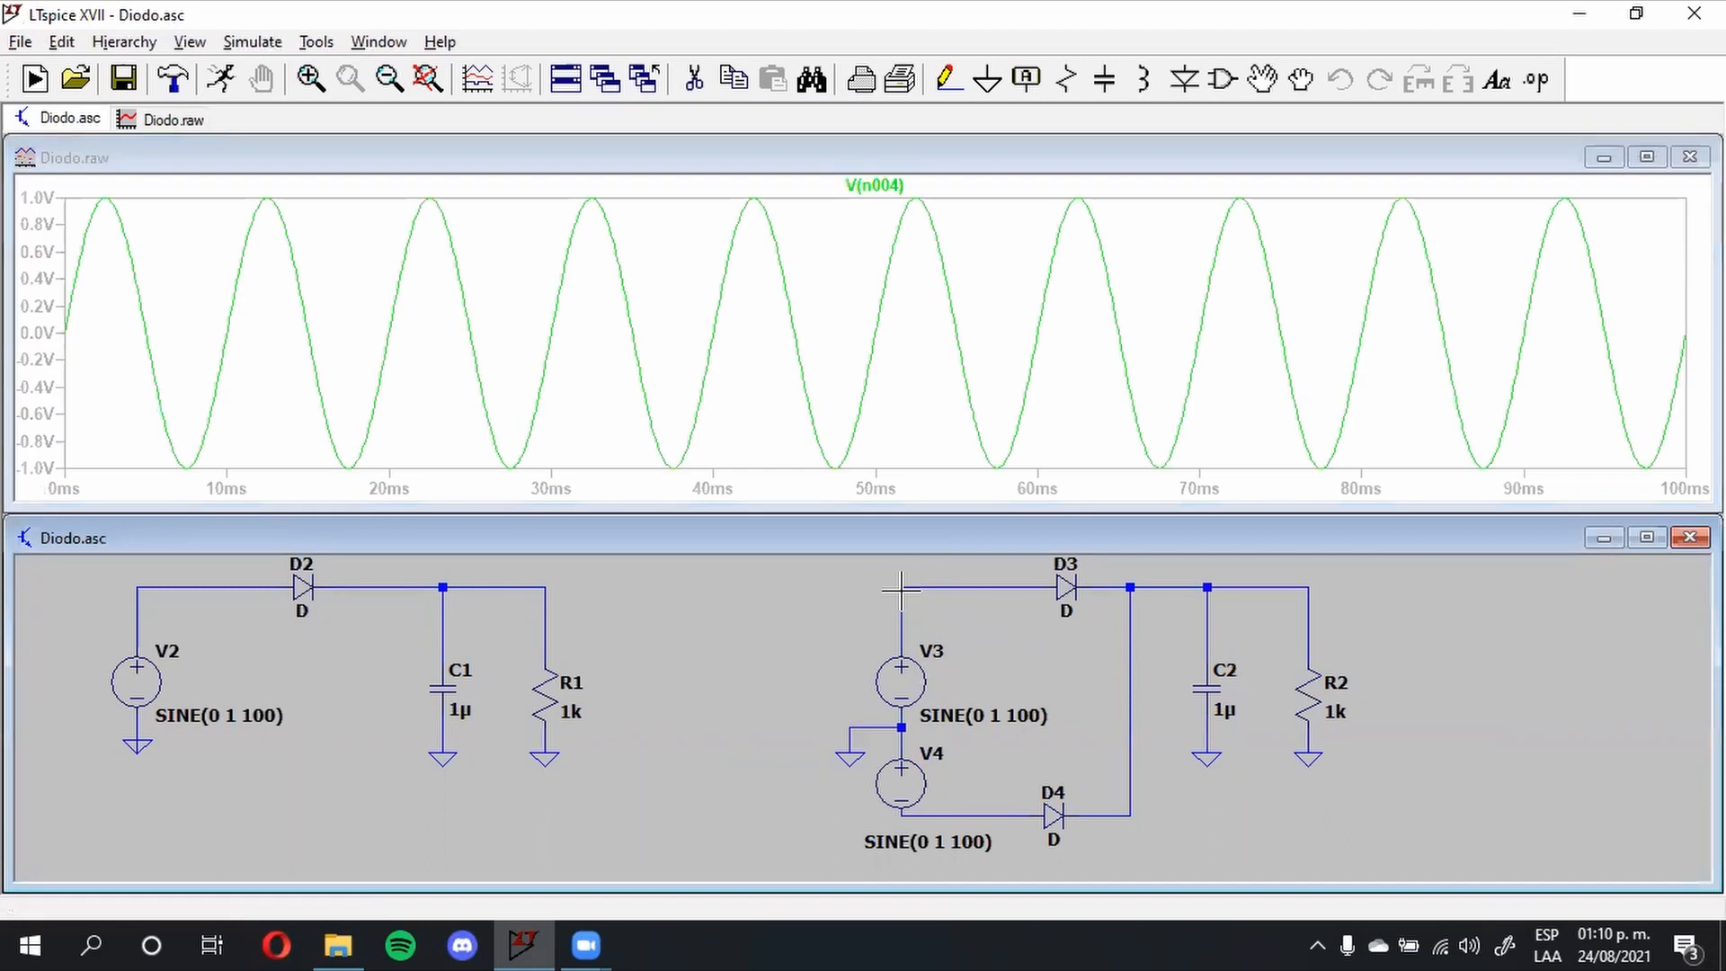
click(921, 812)
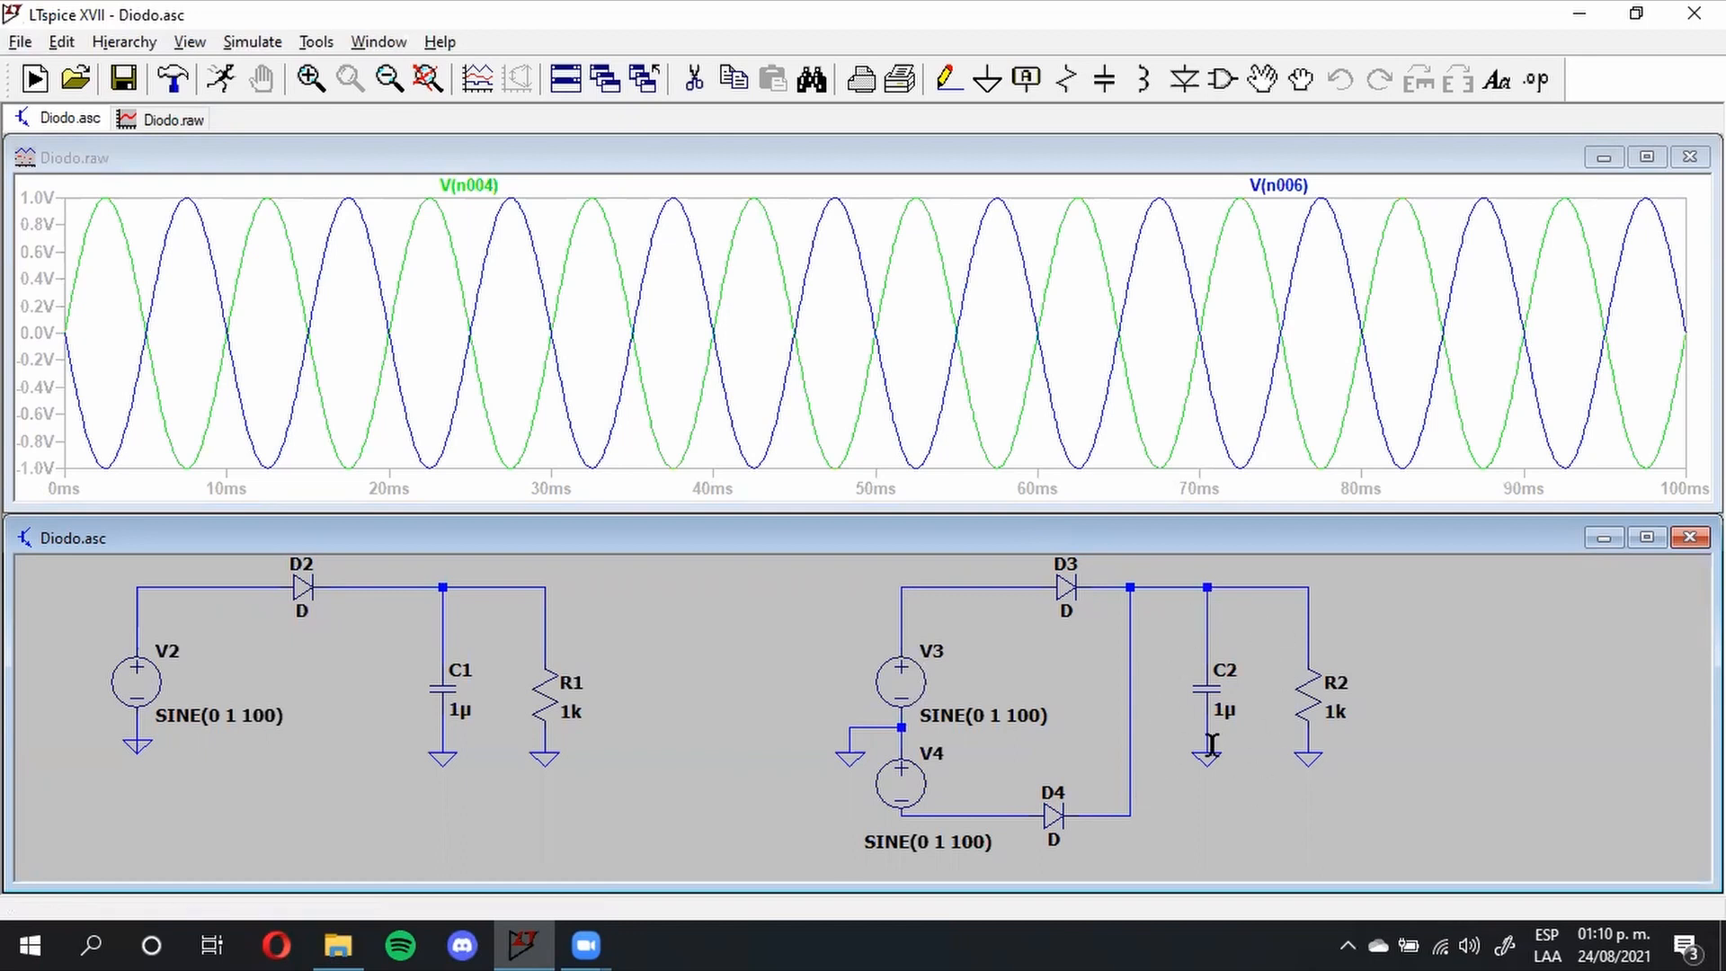
click(1207, 586)
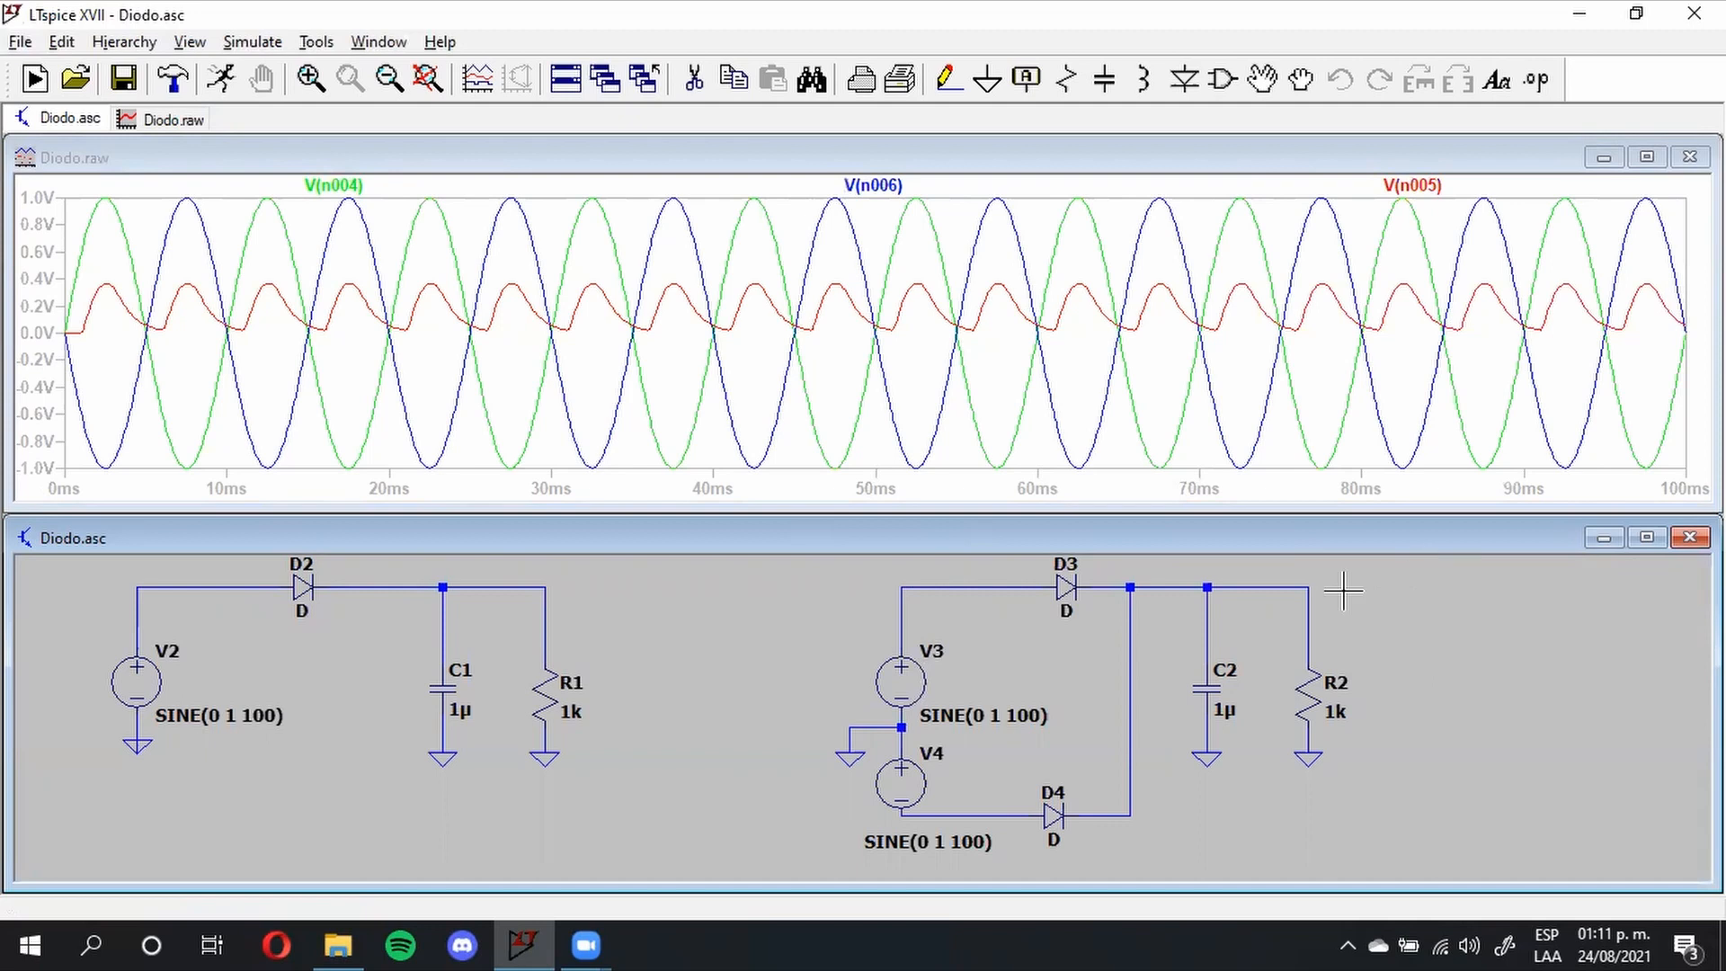
Step: Rerun the simulation with the V3 and V4 frequencies set to 1000 Hz and magnify the output ripple from about 1.5 to 7 ms
right_click(910, 670)
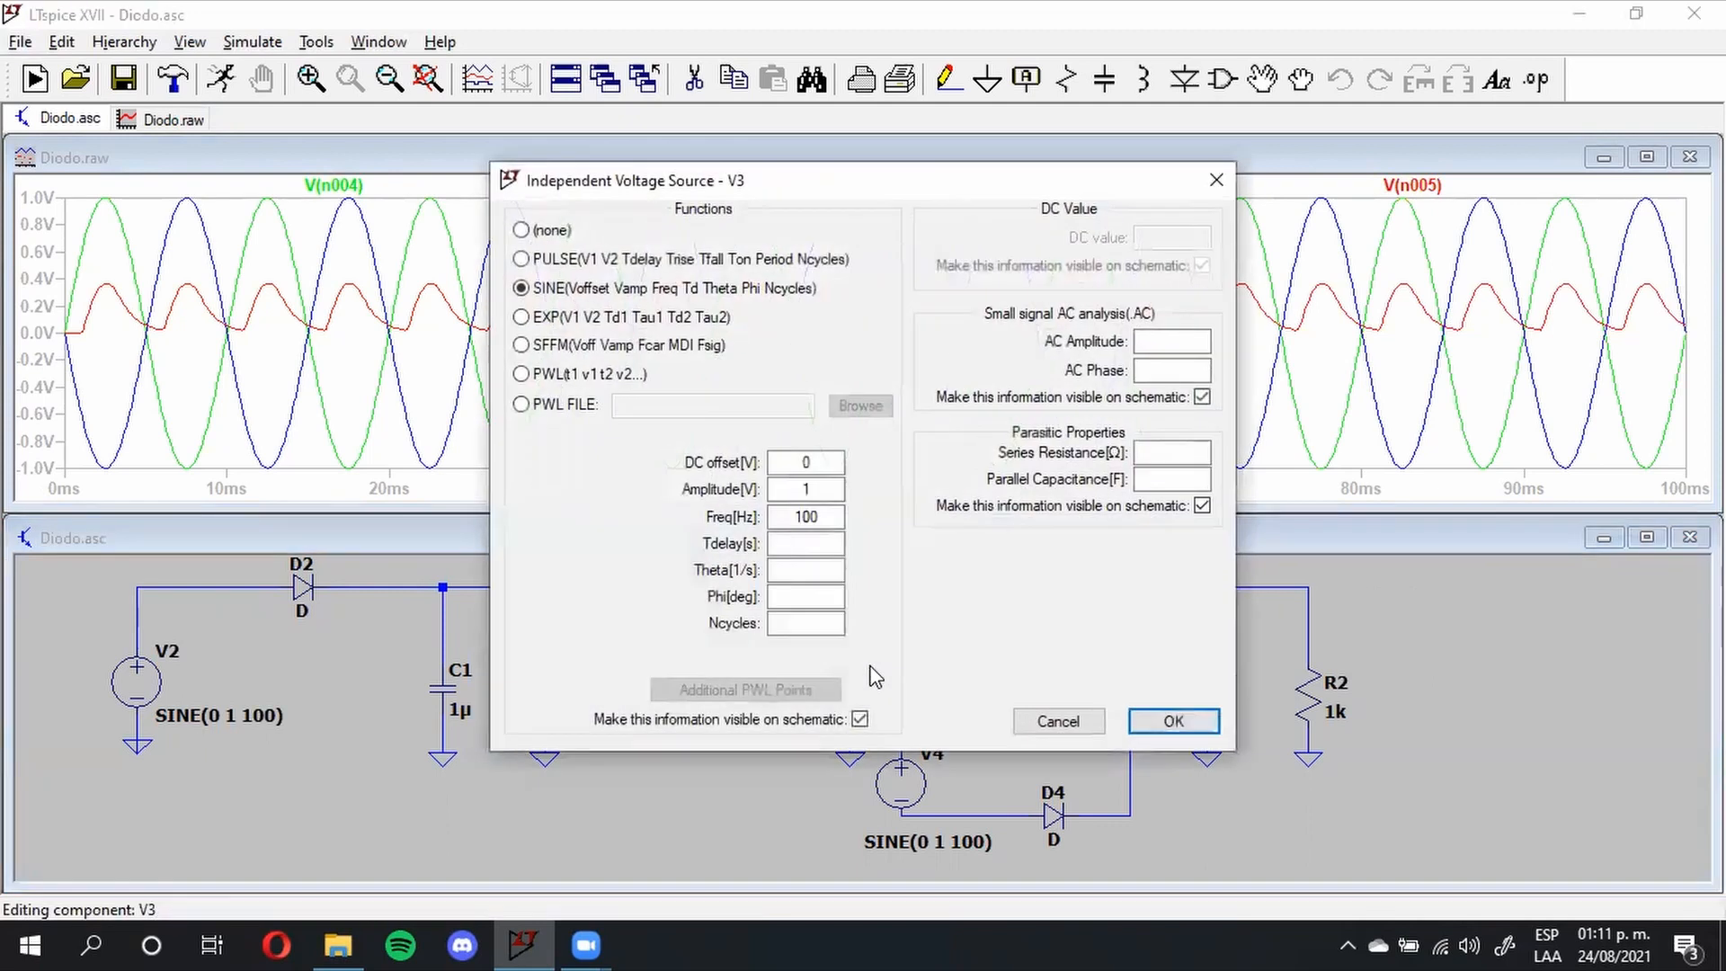
click(826, 518)
text(0)
key(Return)
right_click(907, 775)
click(822, 518)
text(0)
key(Return)
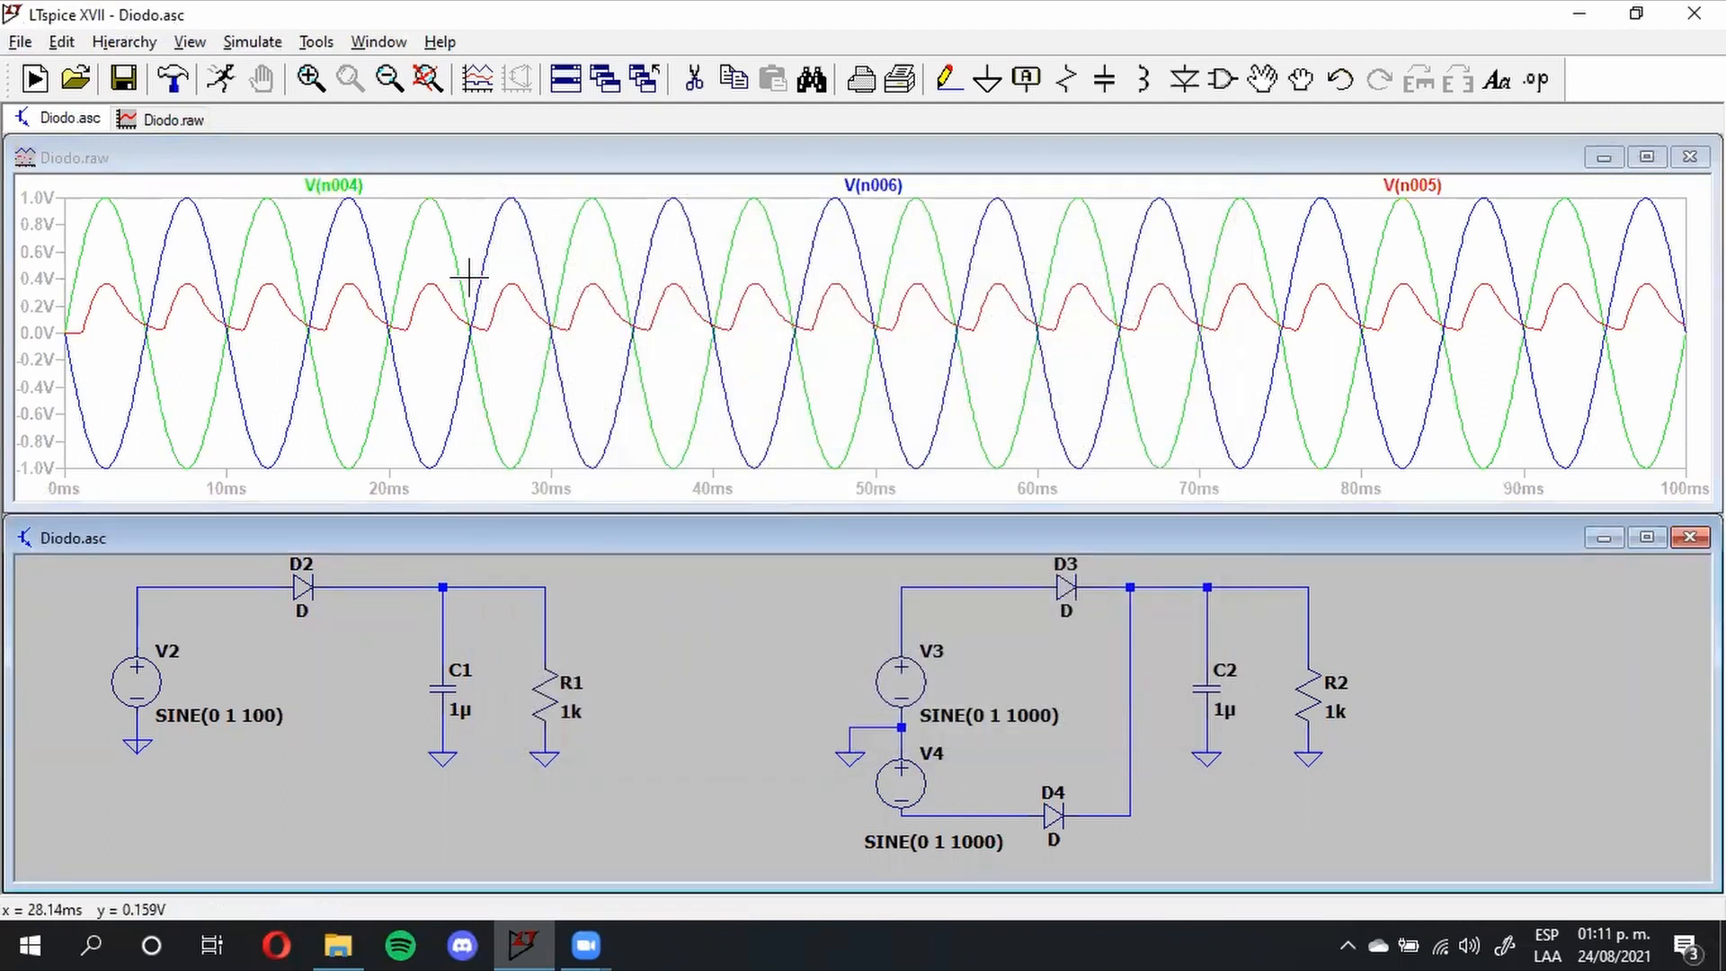
click(221, 80)
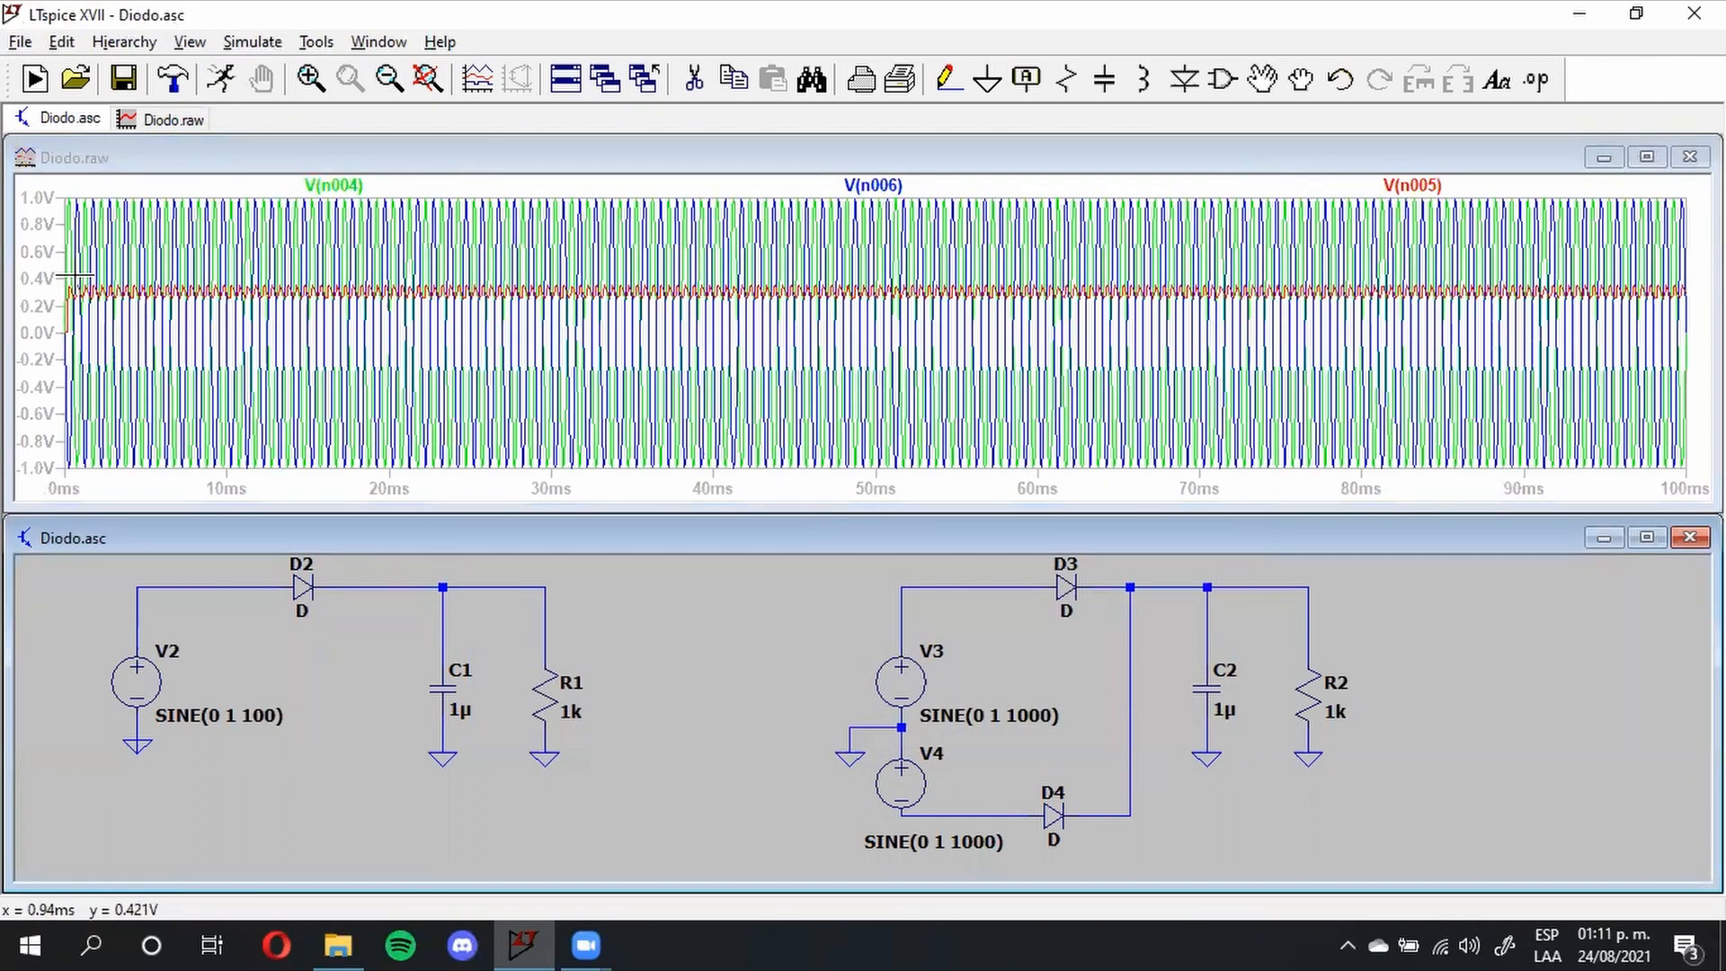
drag(91, 278, 176, 304)
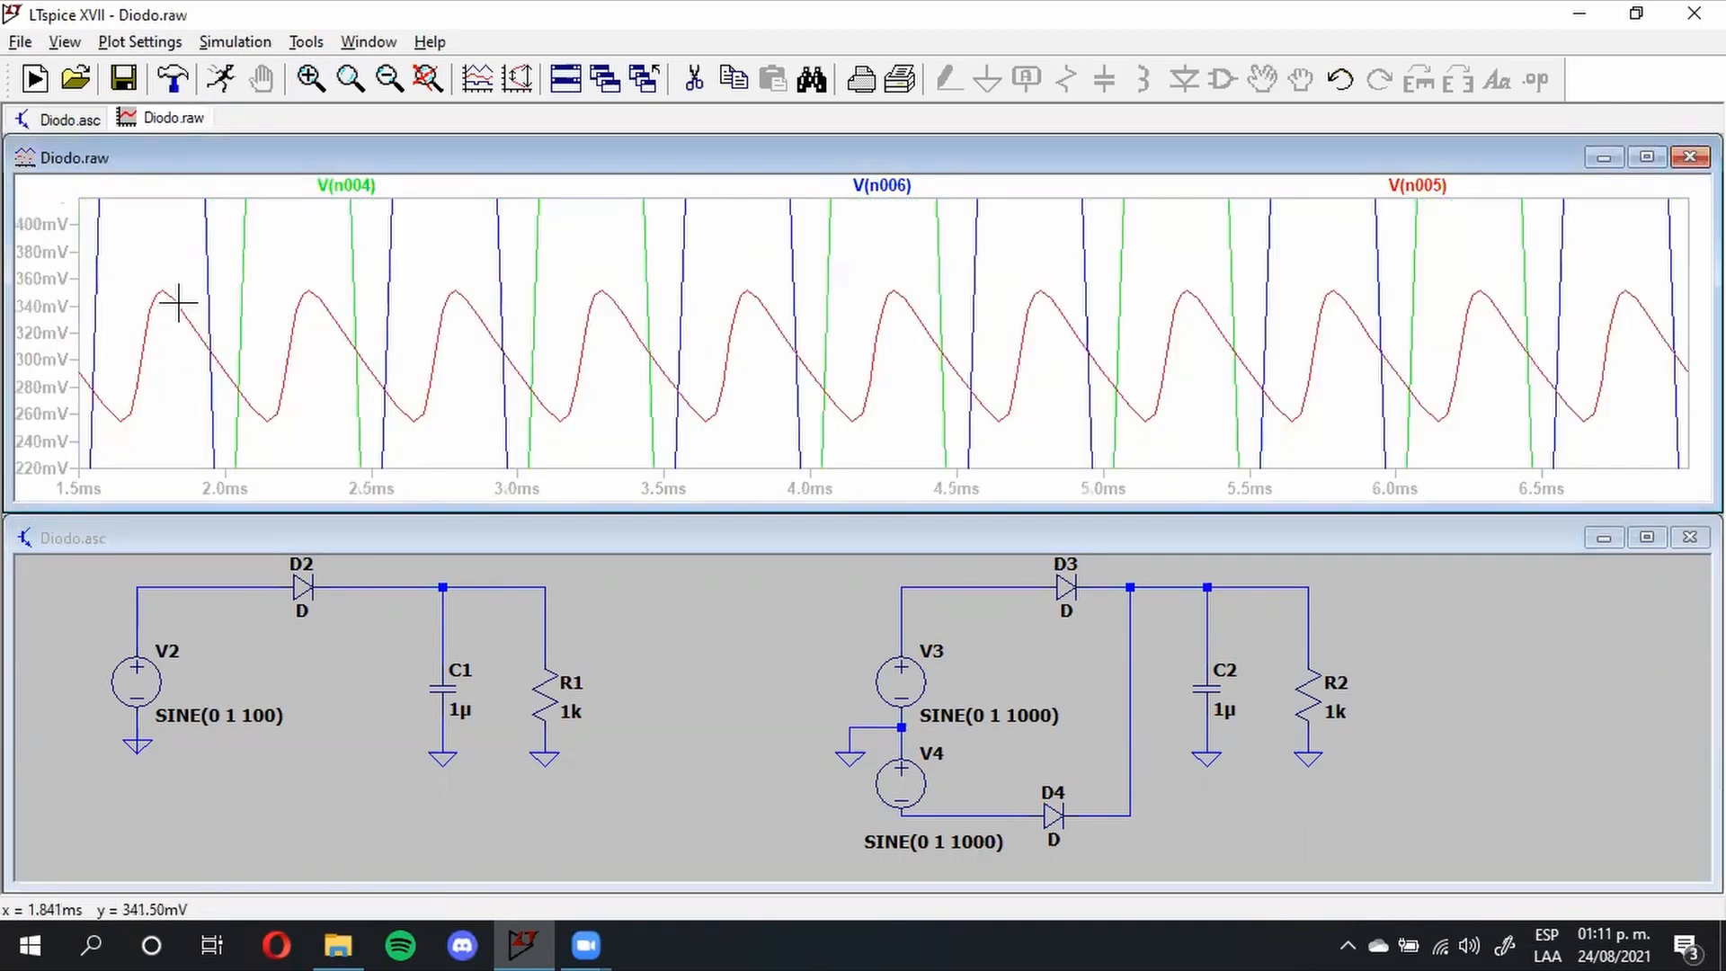